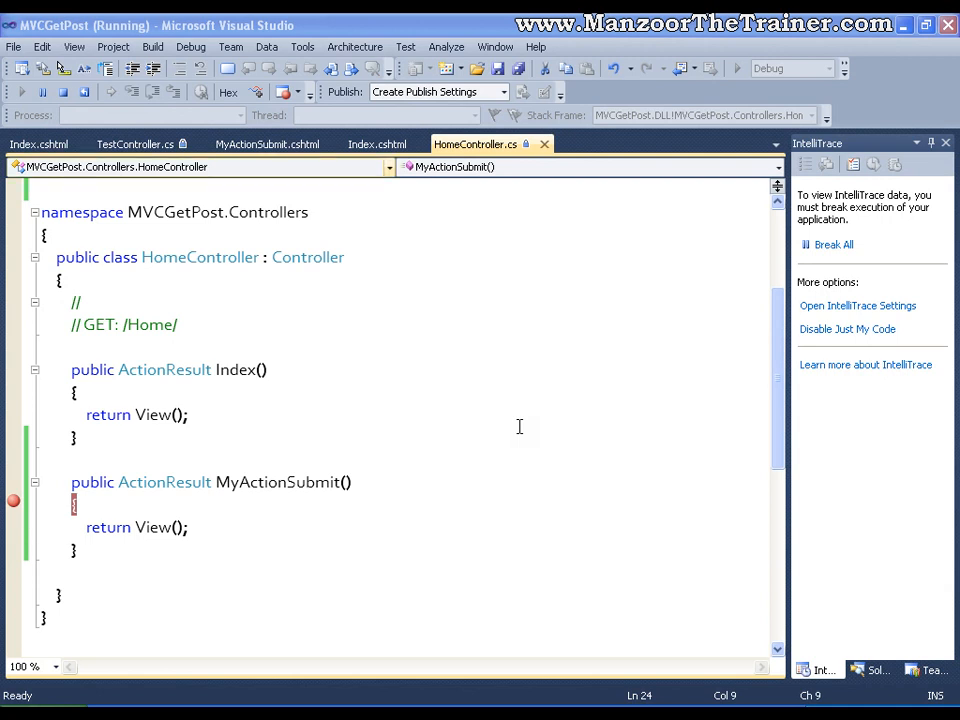
# Confirm in Index.cshtml that the form action targets Home/MyActionSubmit, then return to HomeController.cs.
pyautogui.click(377, 144)
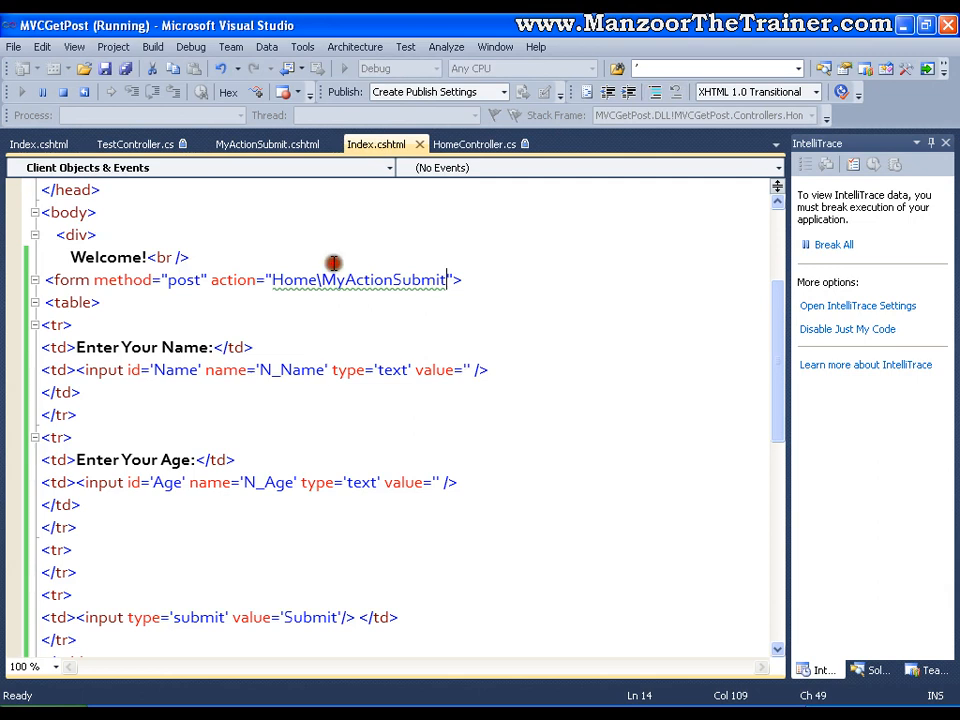
pyautogui.doubleClick(300, 280)
pyautogui.doubleClick(367, 280)
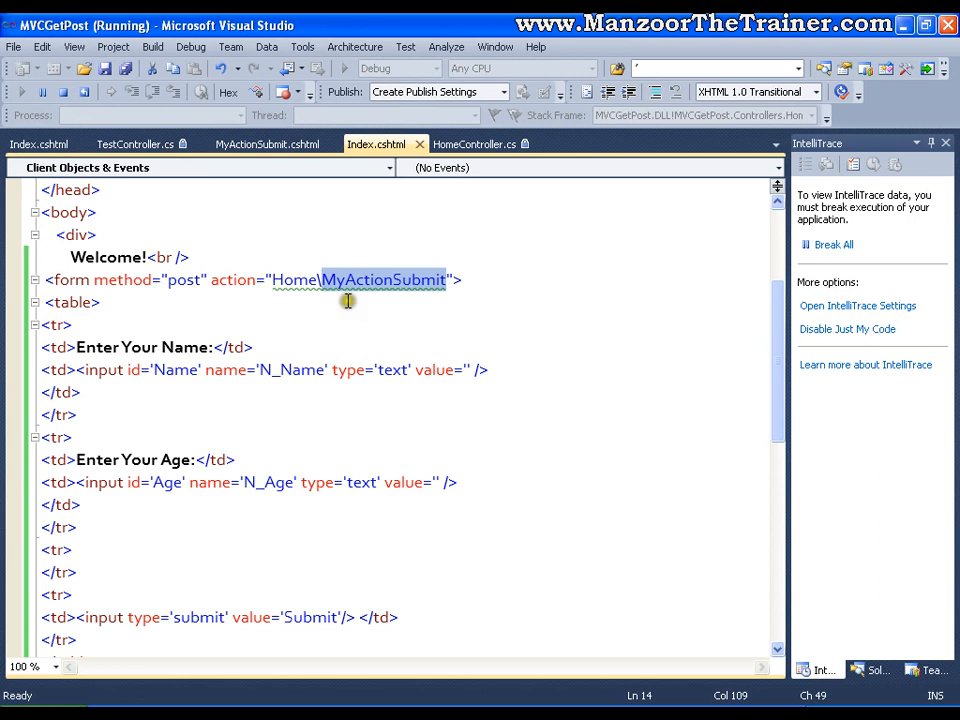
pyautogui.doubleClick(298, 280)
pyautogui.click(474, 144)
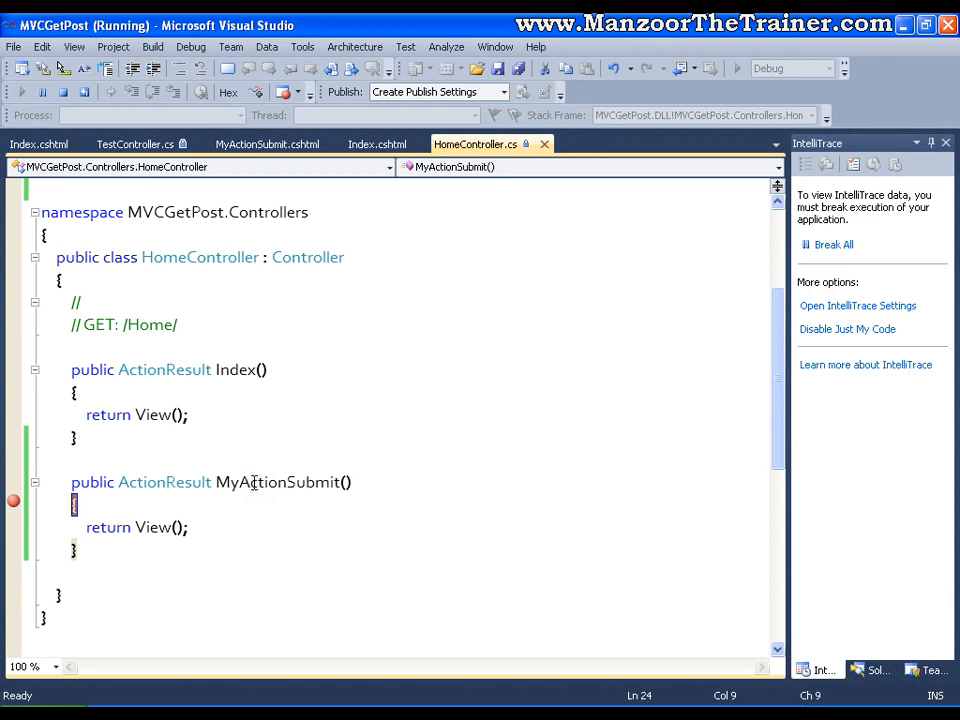
# With DevTools open, submit the Welcome form with name Manzoor and age 29.
pyautogui.hotkey('alt', 'Tab')
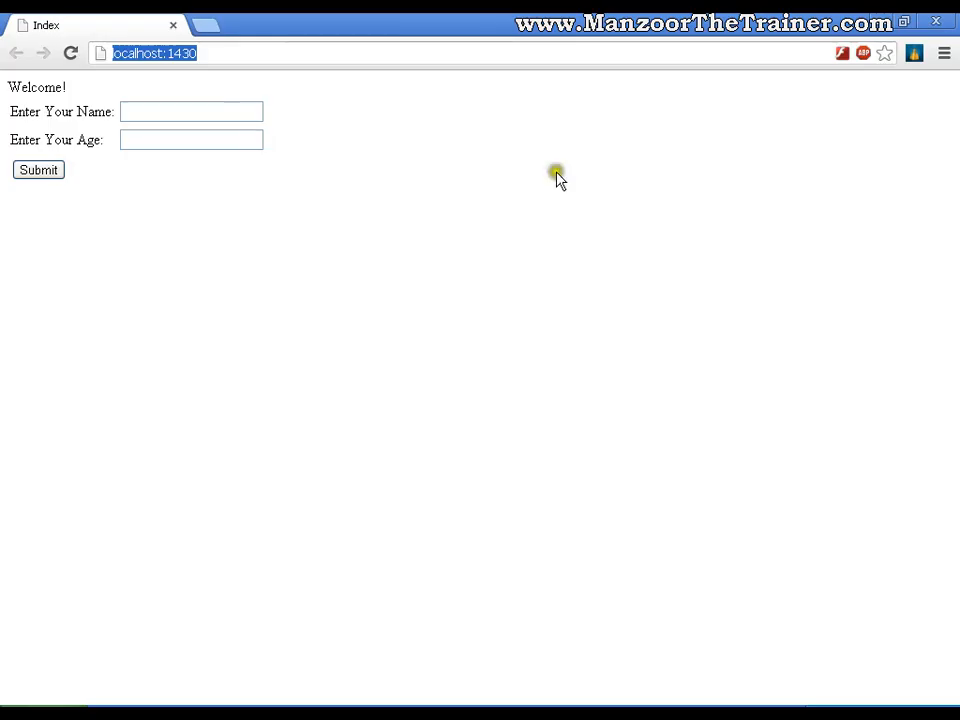
pyautogui.press('F12')
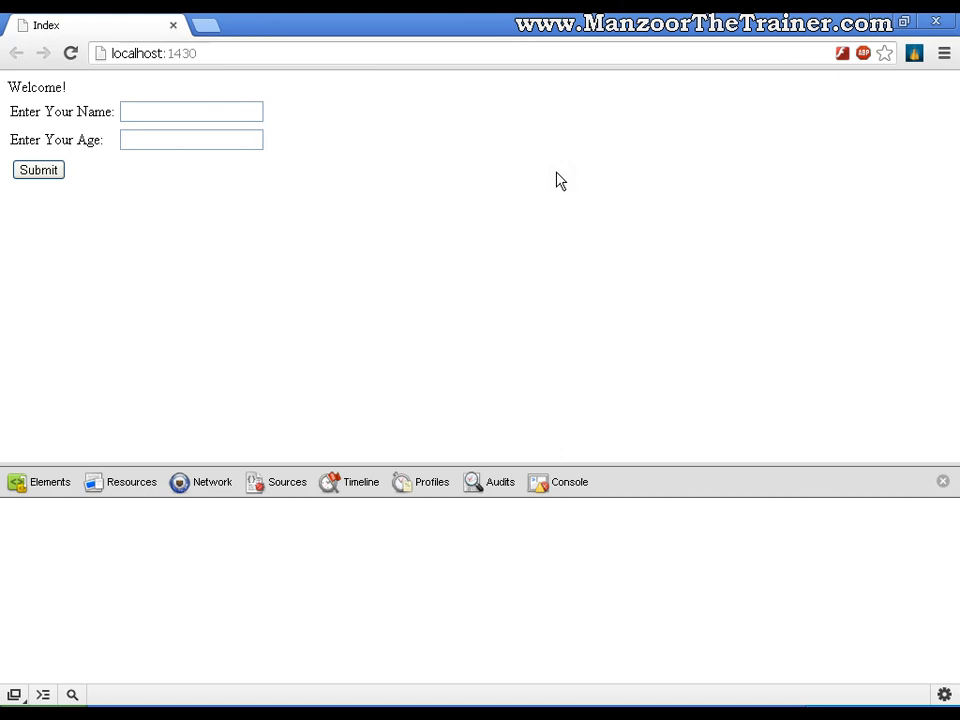
pyautogui.click(175, 112)
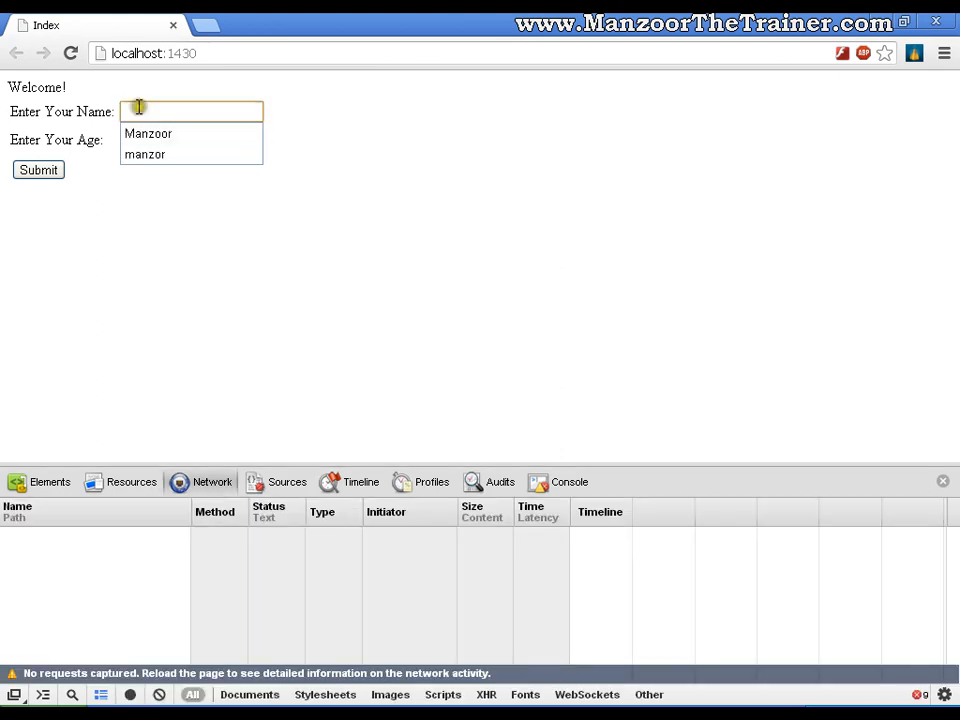
pyautogui.press('Down')
pyautogui.press('Tab')
pyautogui.write('29')
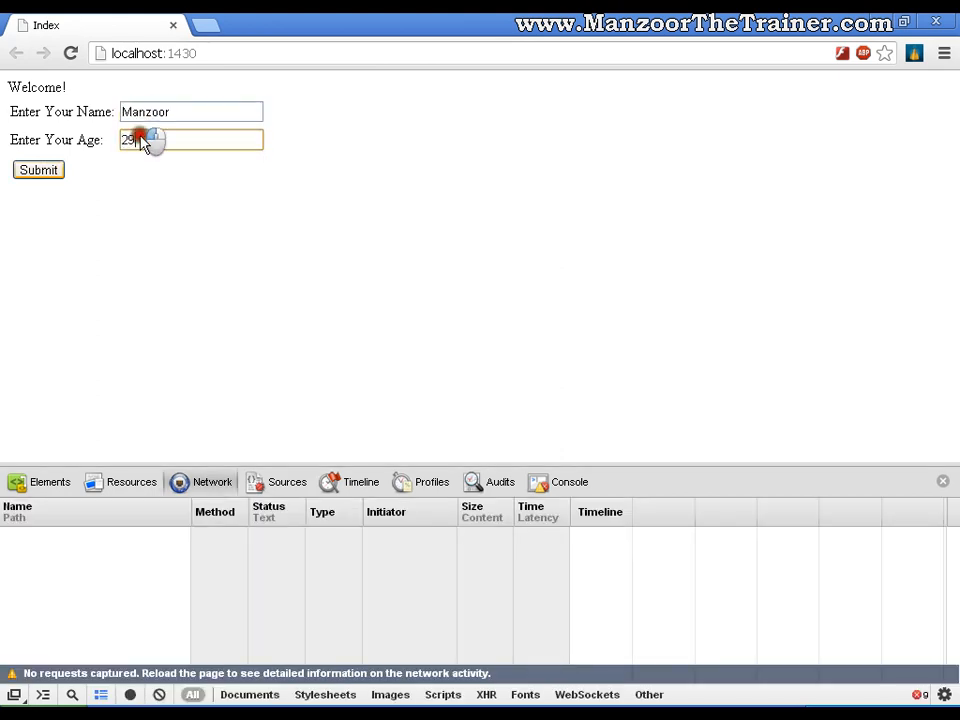
pyautogui.click(38, 169)
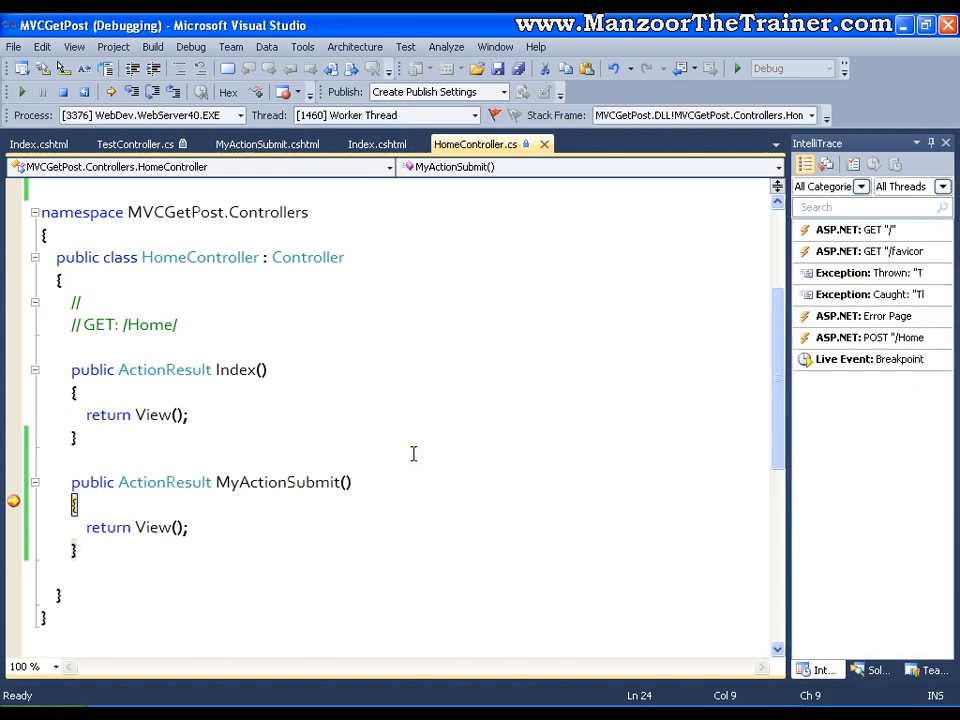
# Resume past the breakpoint and verify the MyActionSubmit POST carried N_Name and N_Age as form data.
pyautogui.press('F5')
pyautogui.hotkey('alt', 'Tab')
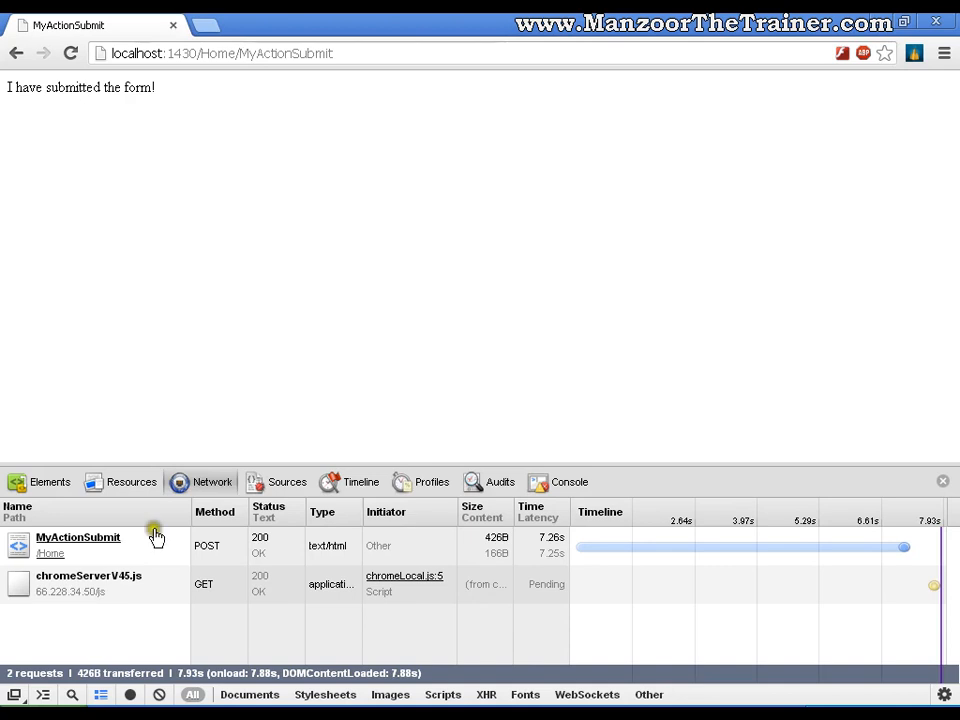
pyautogui.click(97, 543)
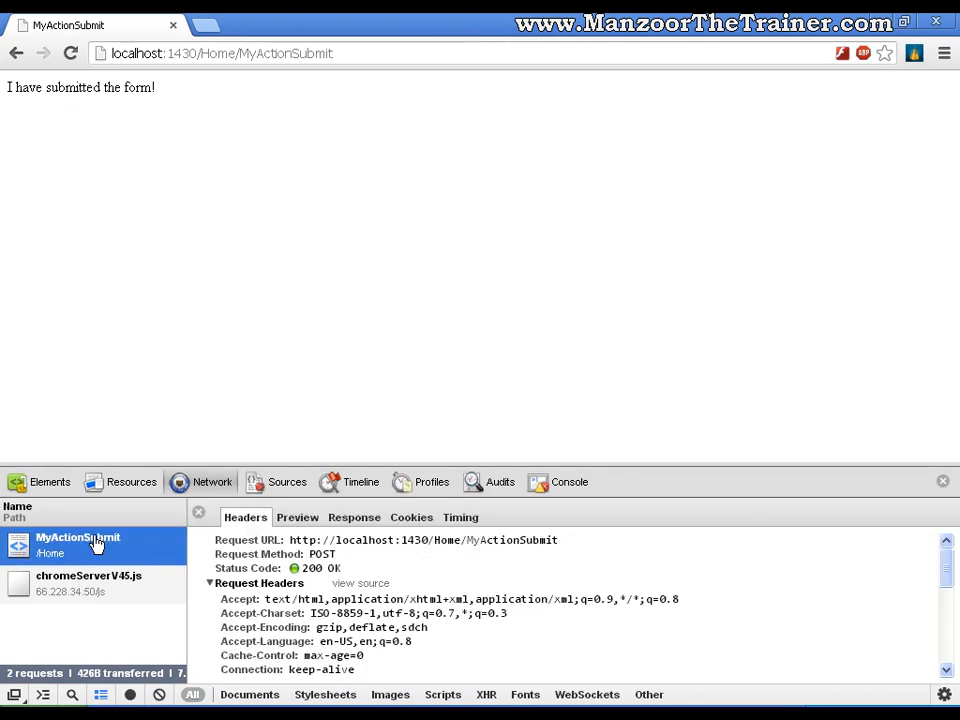
pyautogui.scroll(-3, 370, 562)
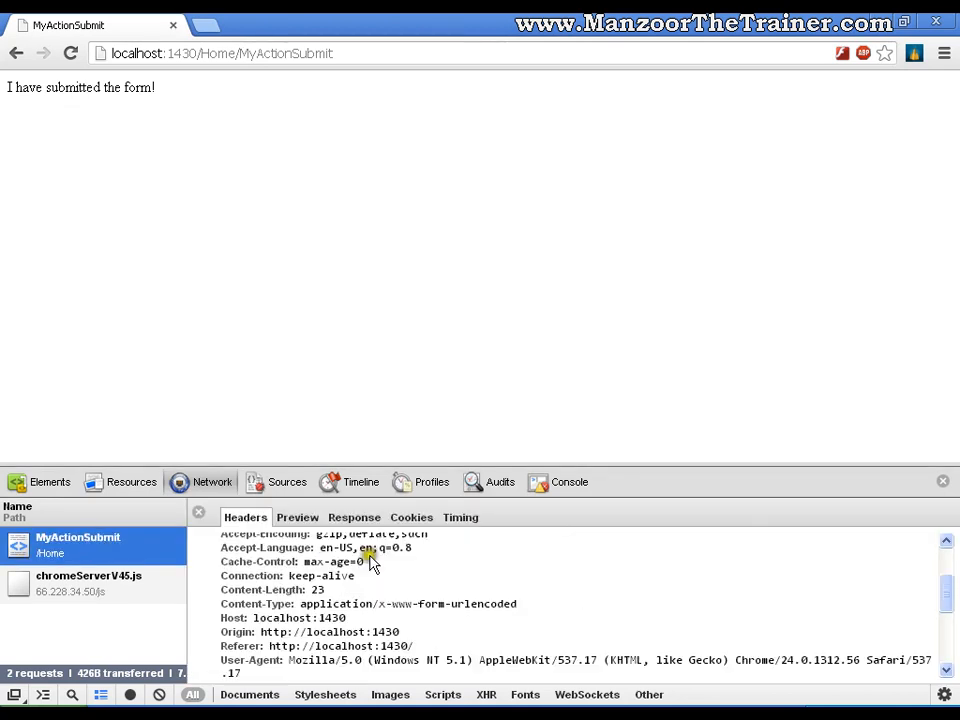
pyautogui.scroll(-3, 370, 562)
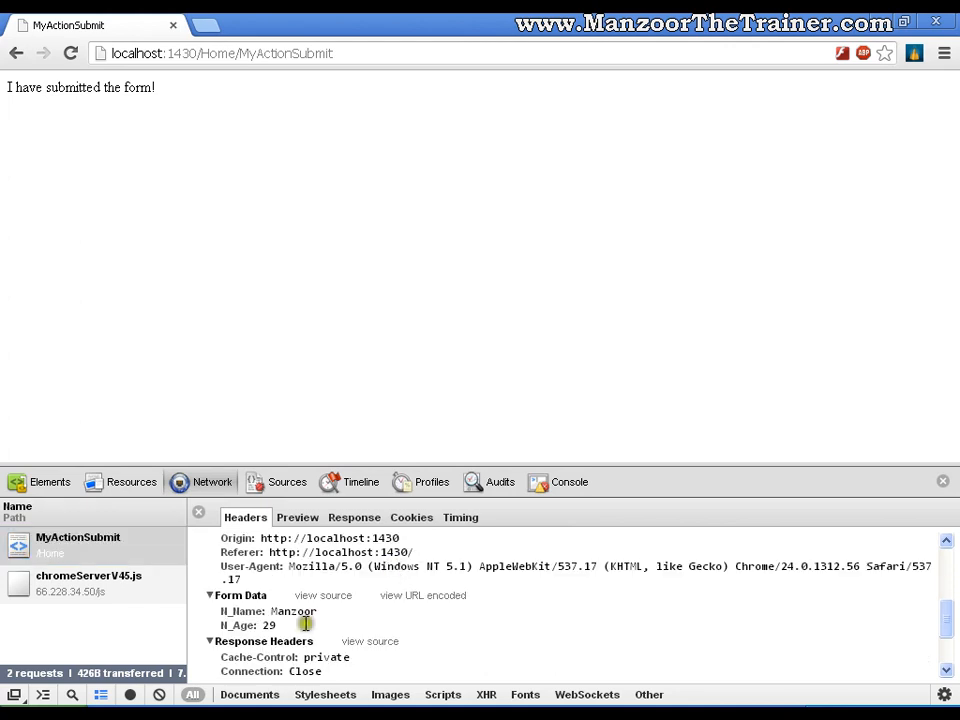
pyautogui.moveTo(305, 624); pyautogui.dragTo(262, 612)
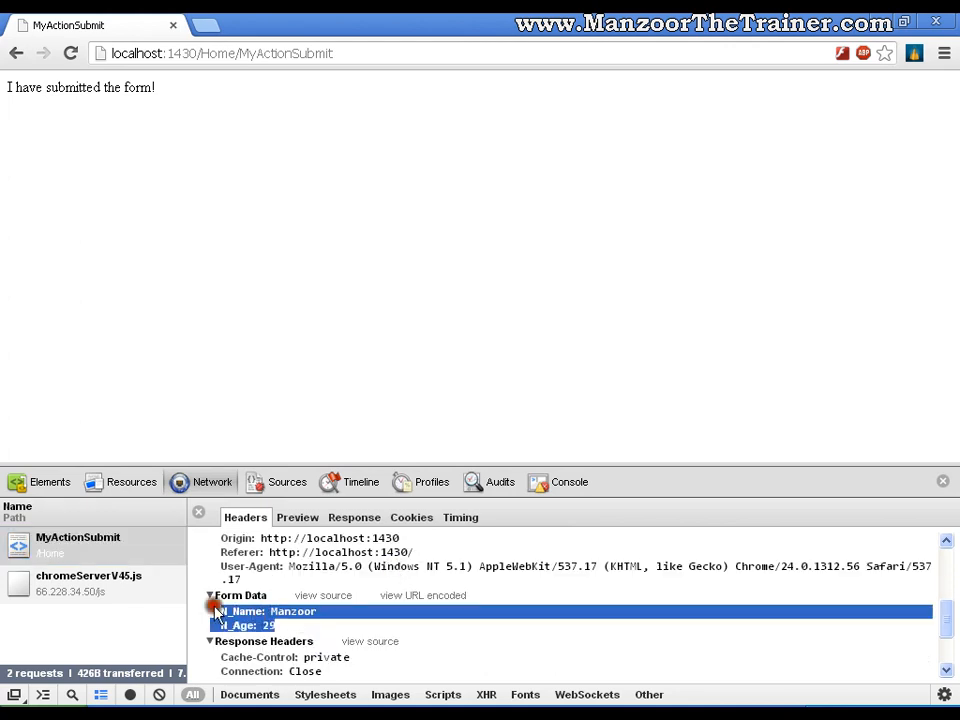
pyautogui.click(200, 513)
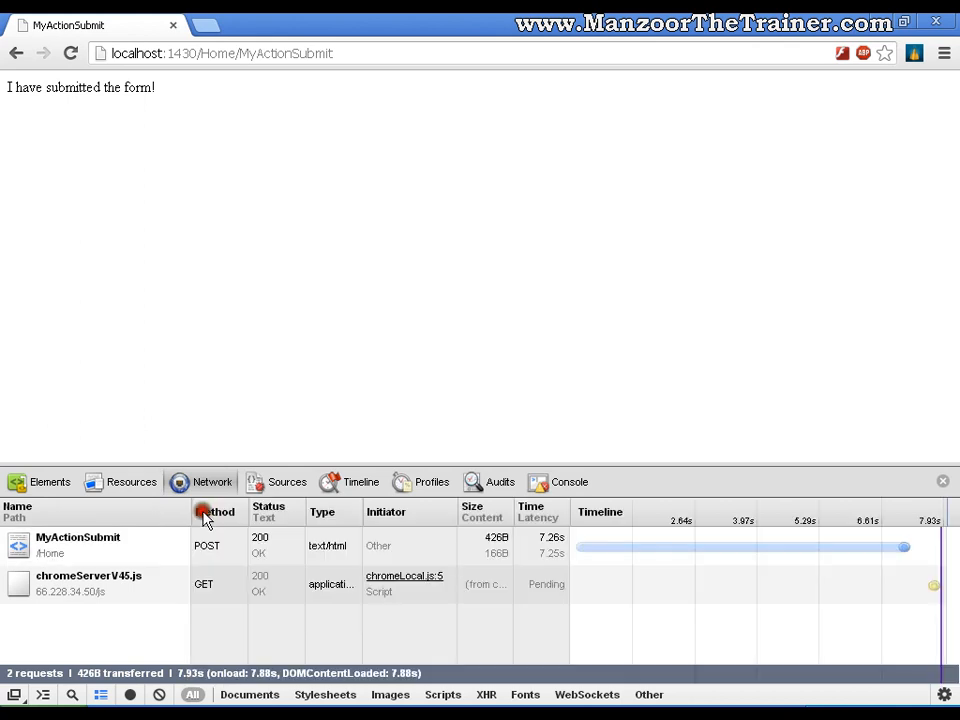
# Stop debugging, set the Index.cshtml form method to get, save, and relaunch the site.
pyautogui.hotkey('alt', 'Tab')
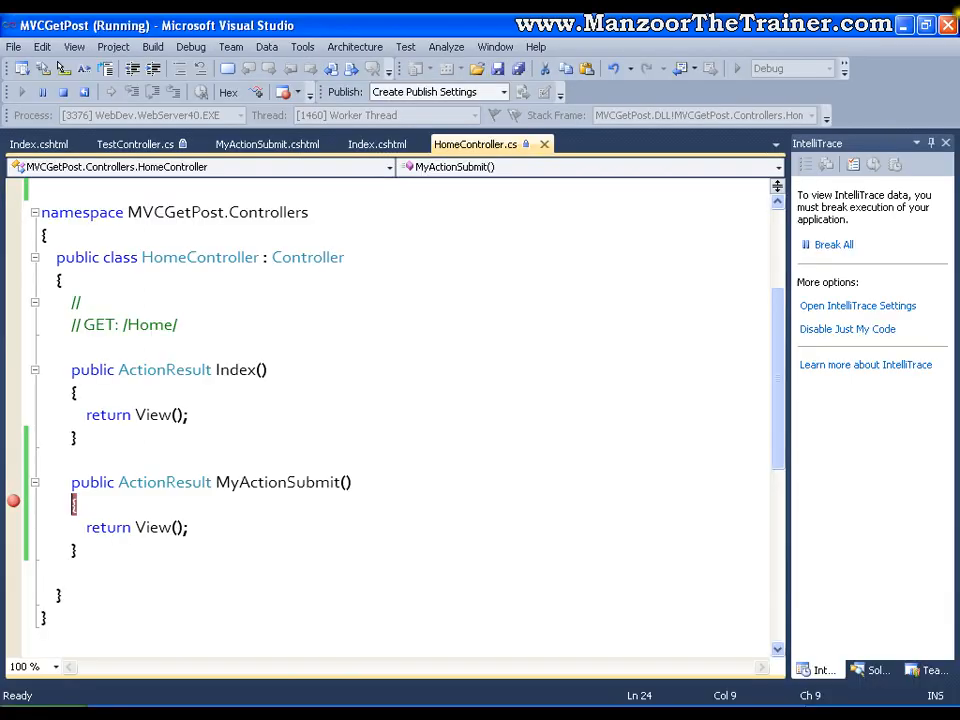
pyautogui.click(429, 311)
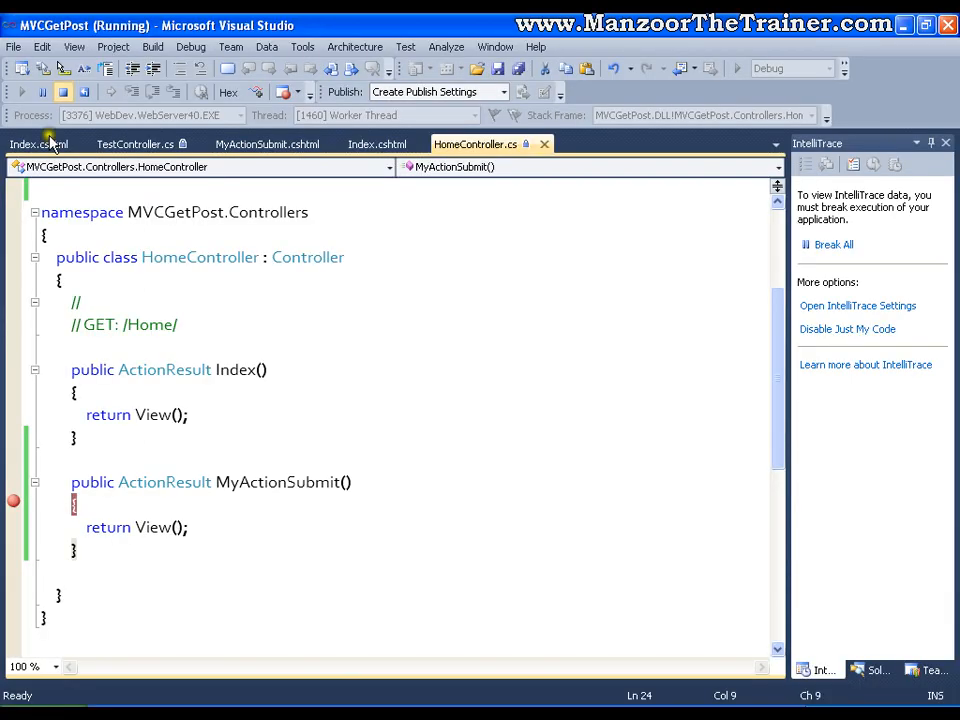
pyautogui.hotkey('shift', 'F5')
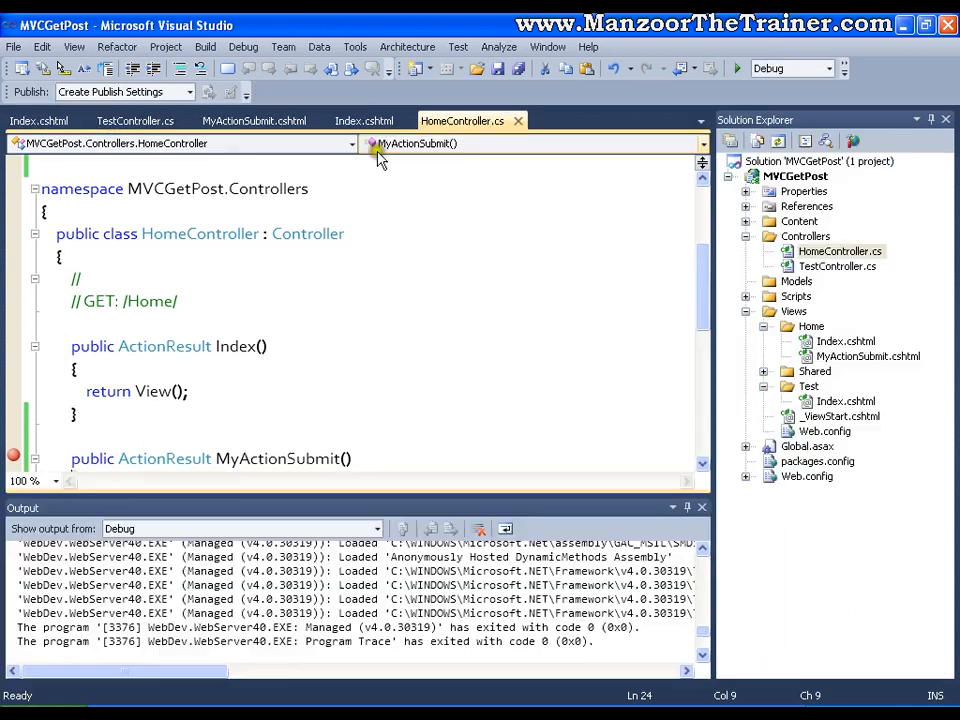
pyautogui.click(364, 121)
pyautogui.doubleClick(188, 258)
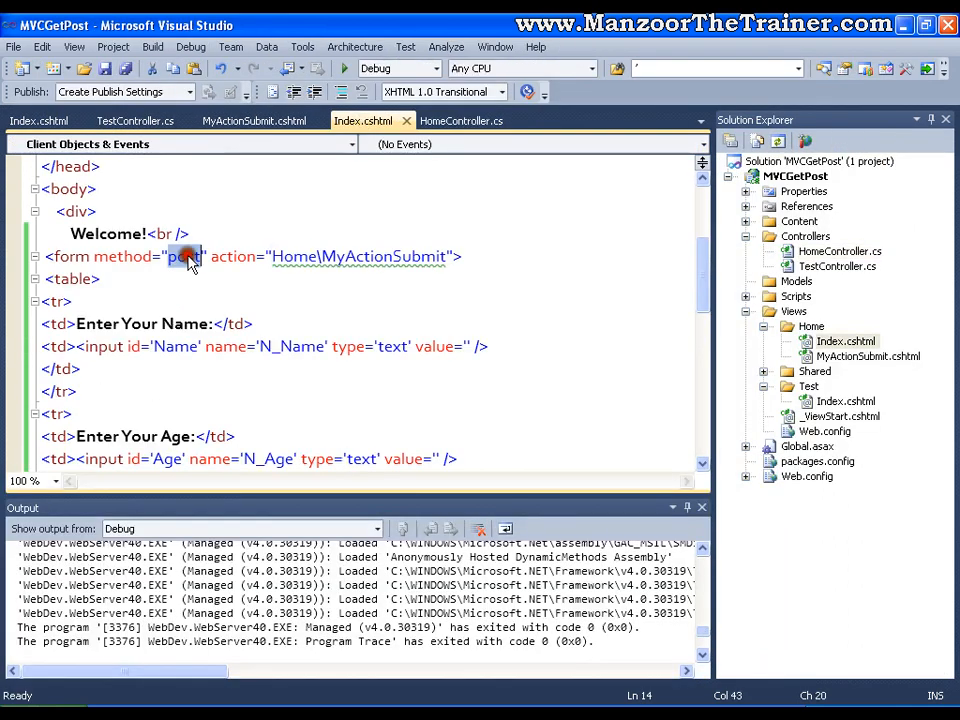
pyautogui.write('get')
pyautogui.click(188, 258)
pyautogui.hotkey('ctrl', 's')
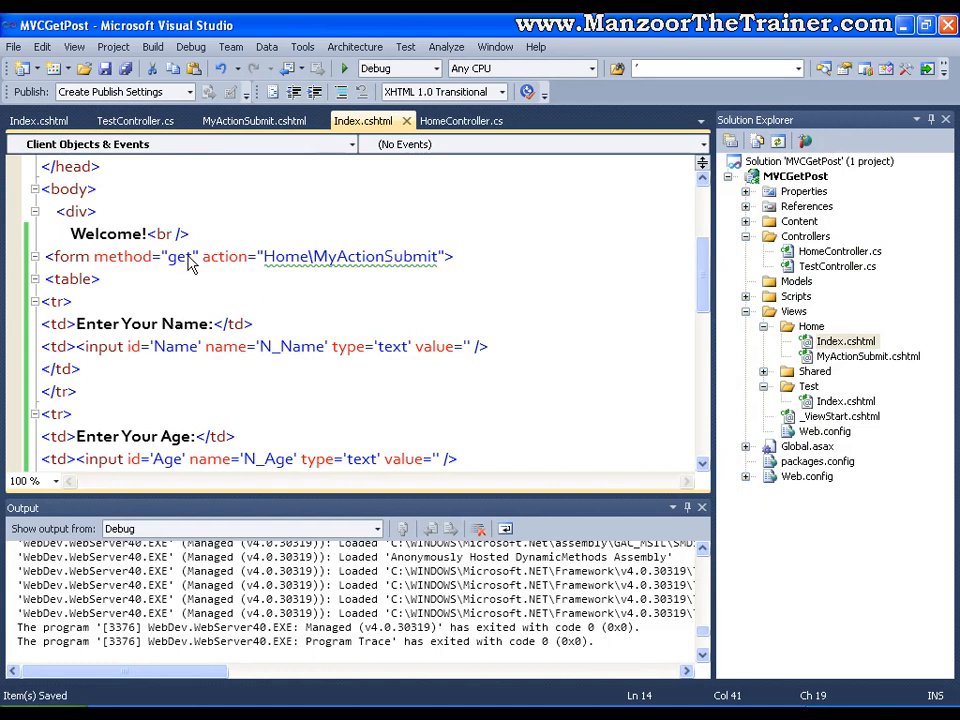
pyautogui.click(343, 68)
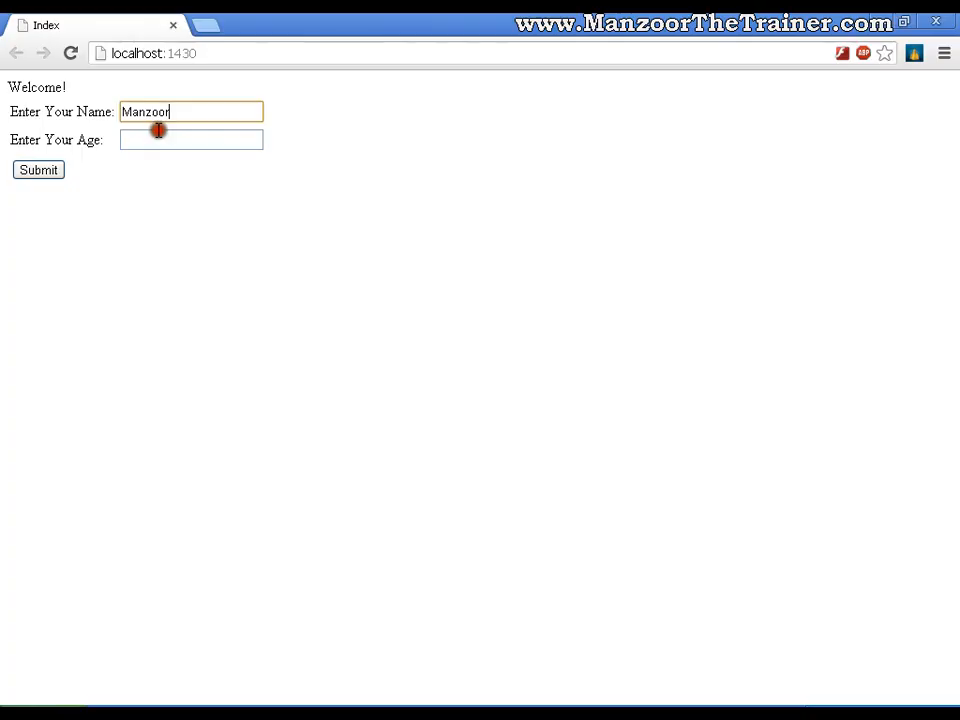
# Submit Manzoor and 29 again and see N_Name=Manzoor and N_Age=29 in the GET request URL.
pyautogui.click(160, 133)
pyautogui.write('29')
pyautogui.click(40, 170)
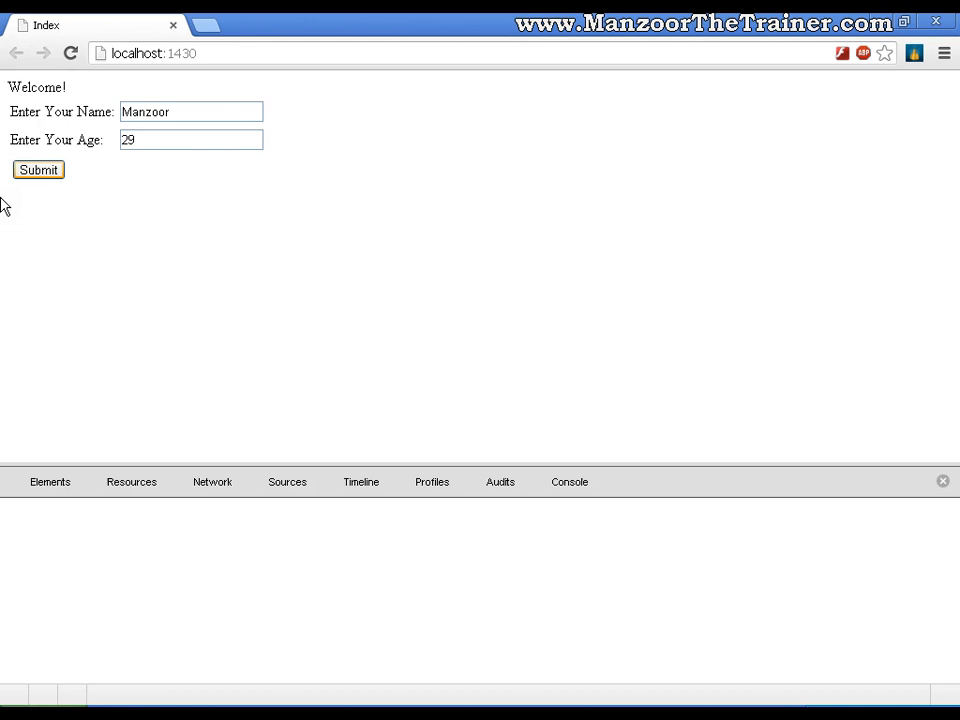
pyautogui.click(38, 170)
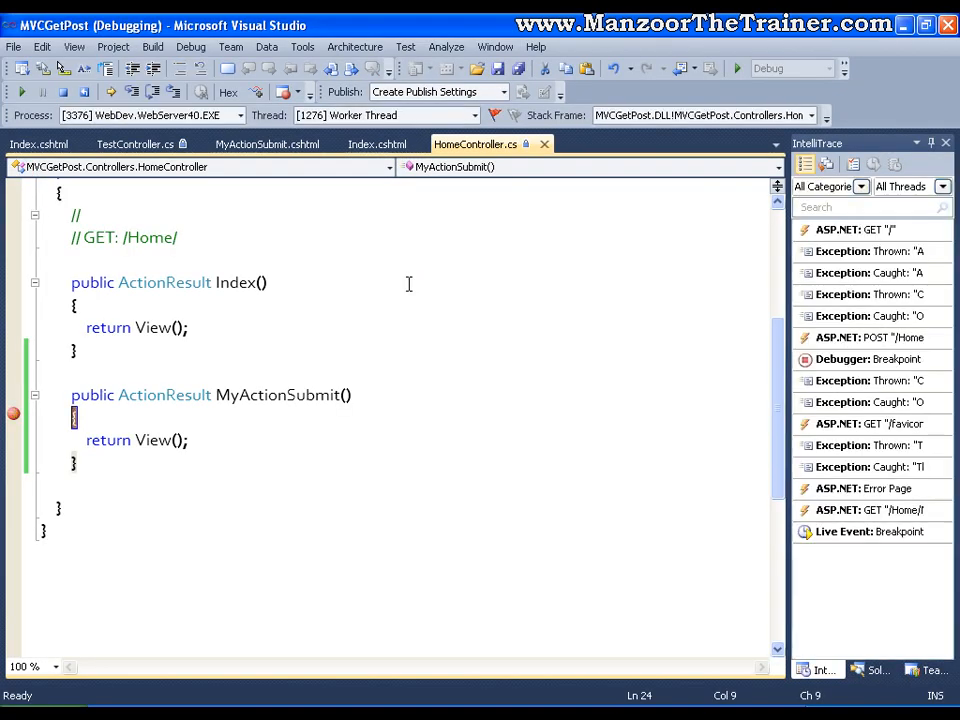
pyautogui.press('F5')
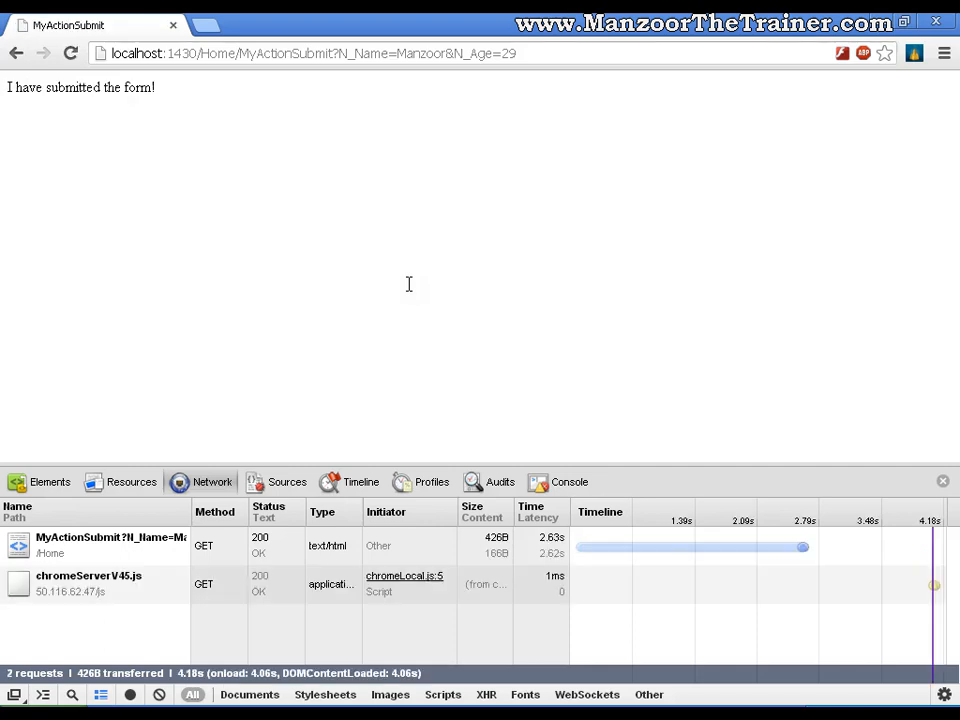
pyautogui.click(148, 540)
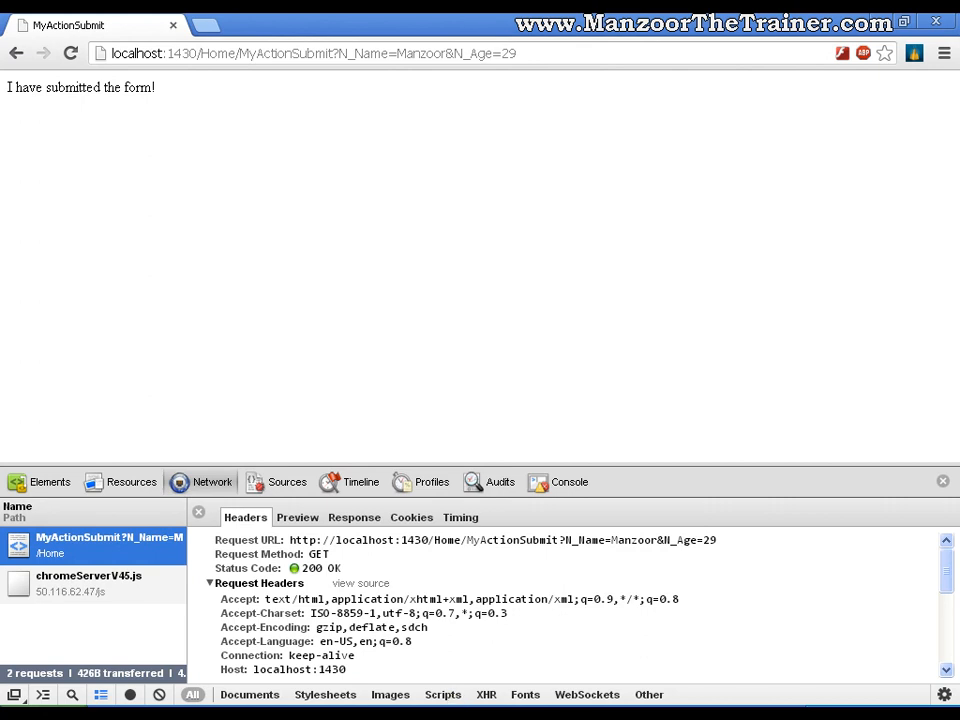
pyautogui.hotkey('alt', 'Tab')
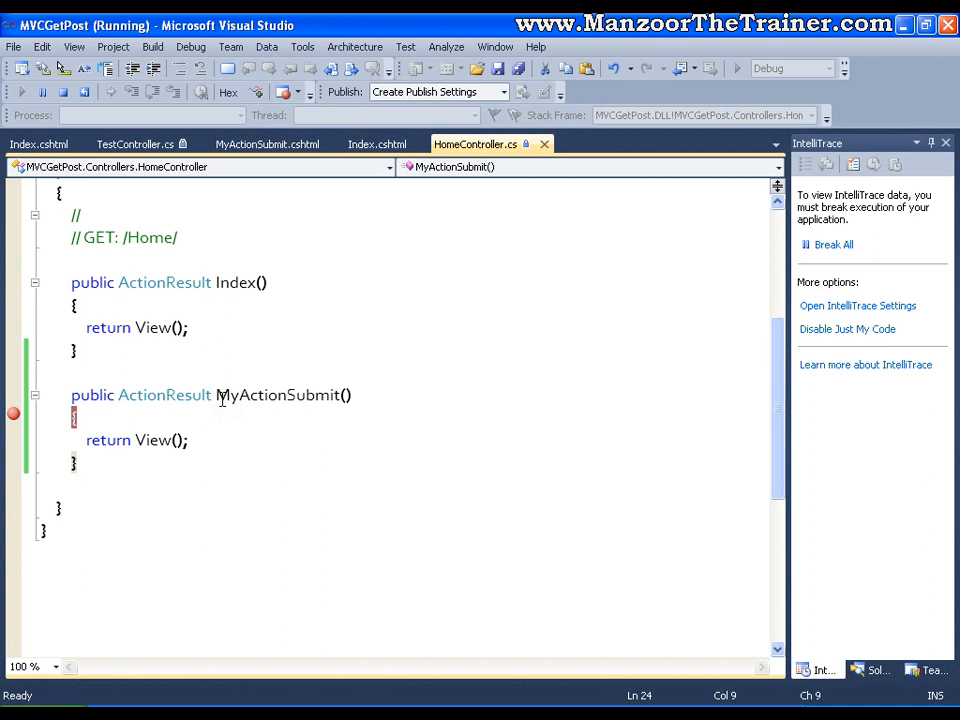
pyautogui.click(334, 347)
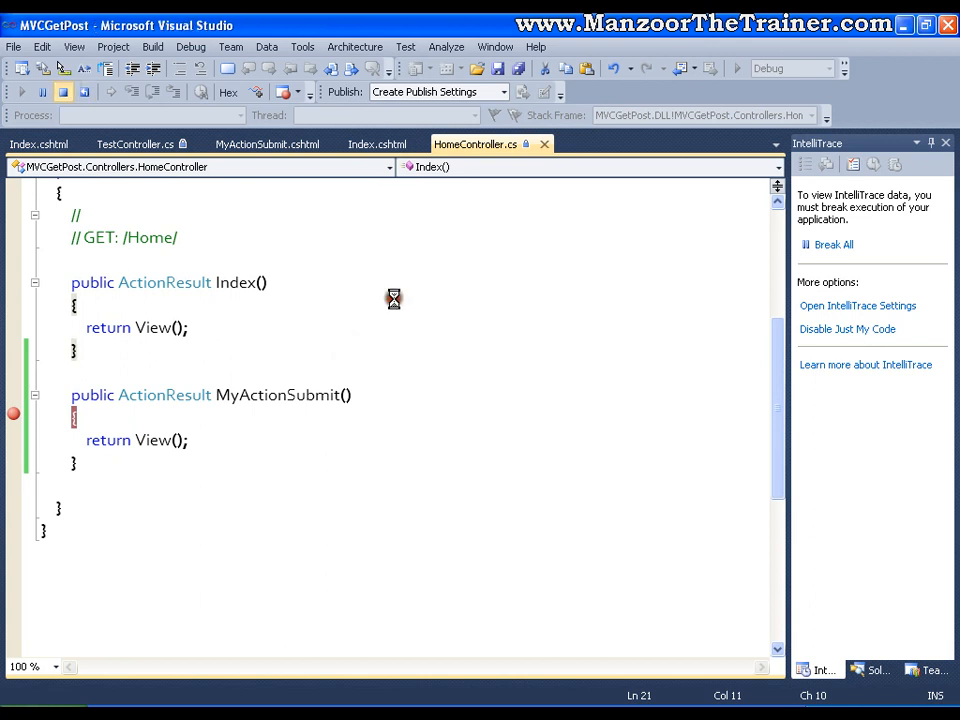
pyautogui.scroll(4, 388, 355)
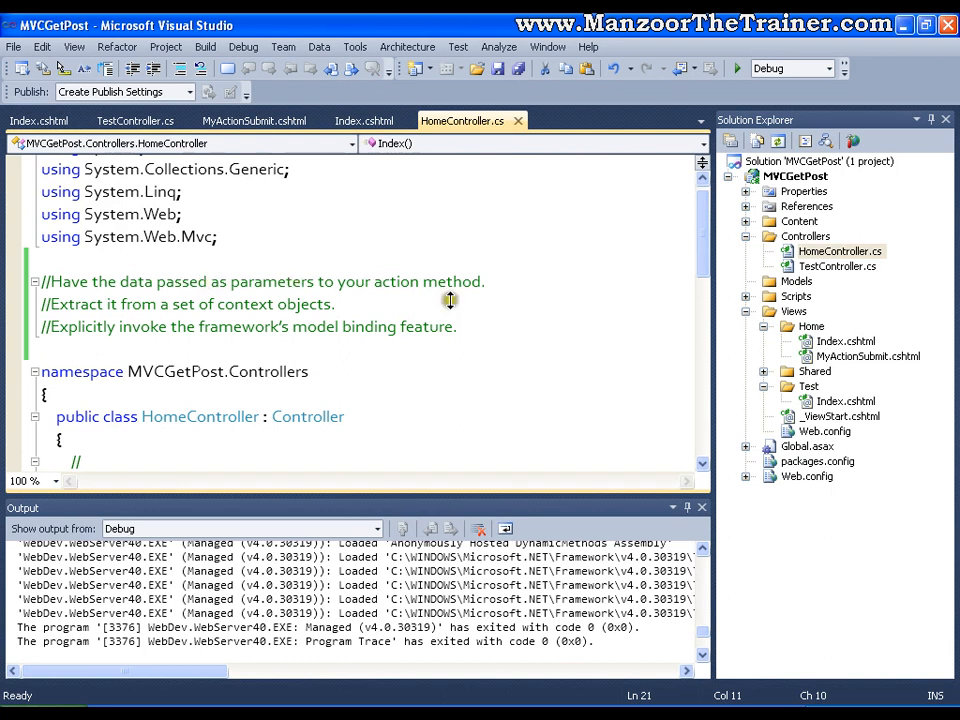
pyautogui.click(699, 508)
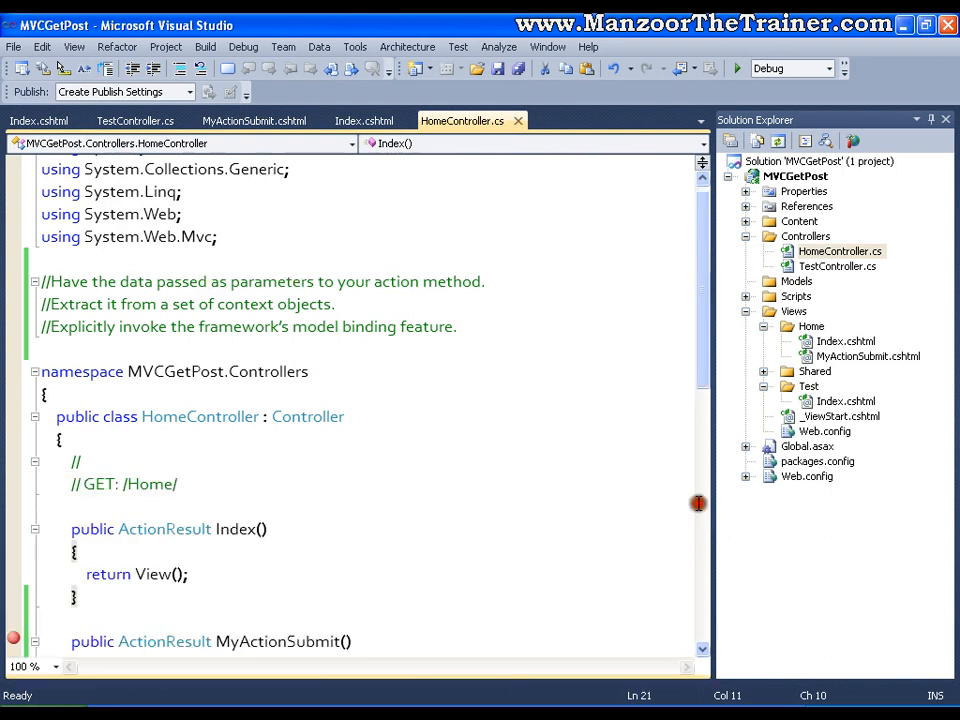
pyautogui.click(446, 458)
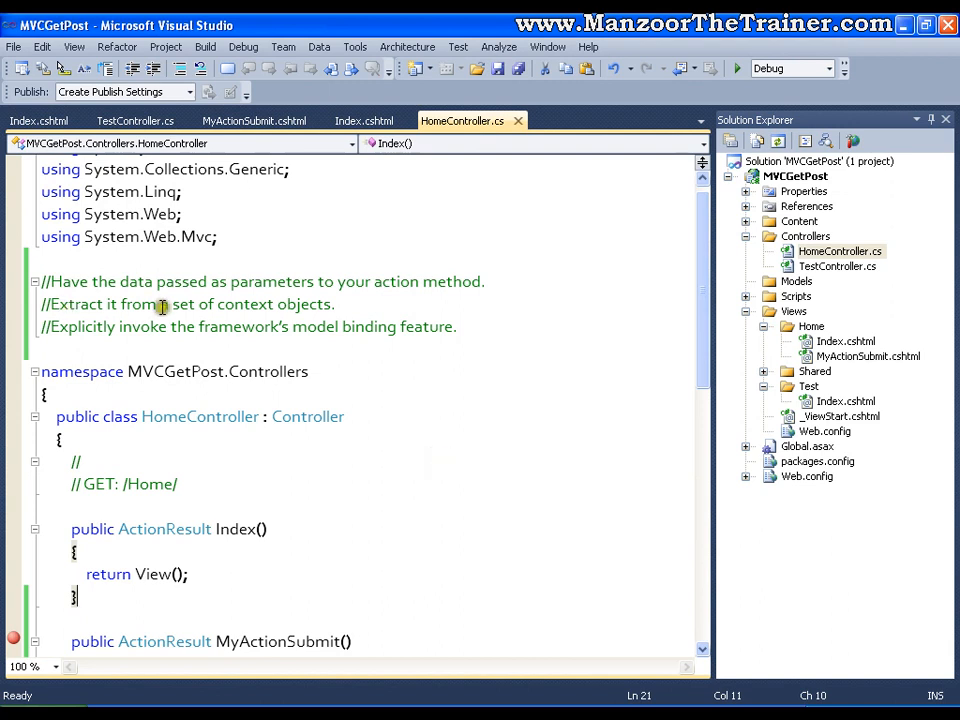
pyautogui.click(213, 306)
pyautogui.moveTo(217, 304); pyautogui.dragTo(318, 306)
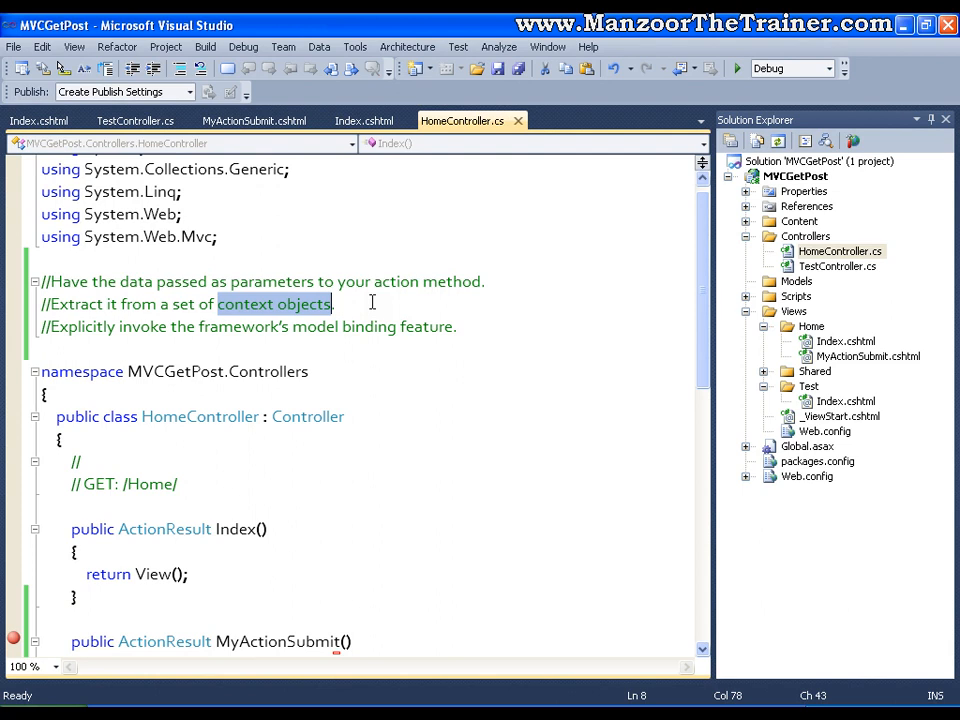
pyautogui.click(294, 281)
pyautogui.doubleClick(293, 283)
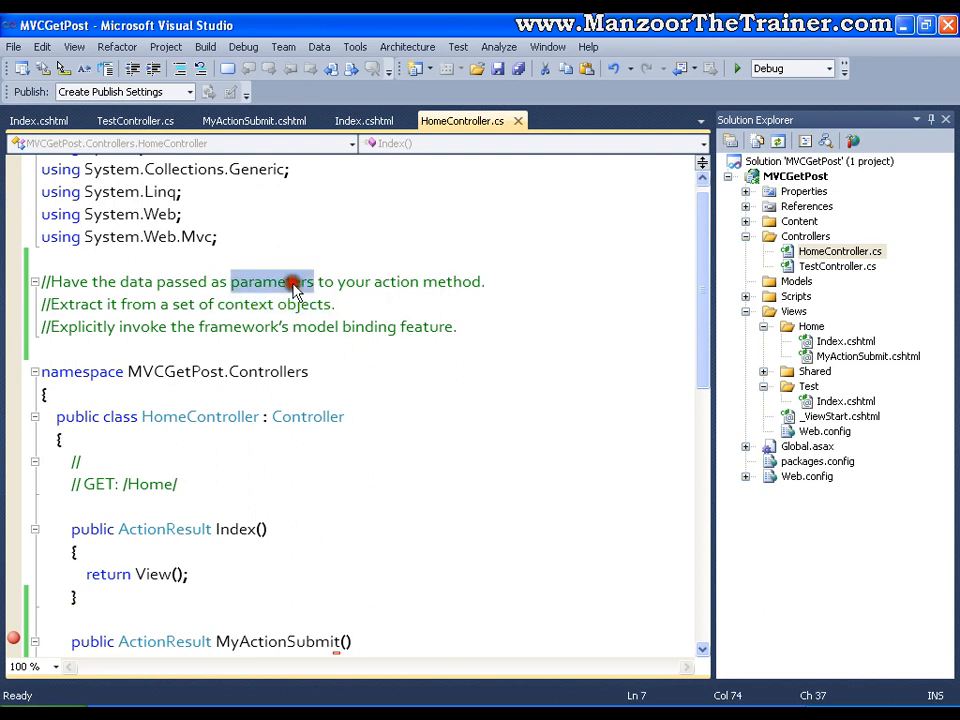
pyautogui.click(218, 304)
pyautogui.moveTo(218, 304); pyautogui.dragTo(318, 304)
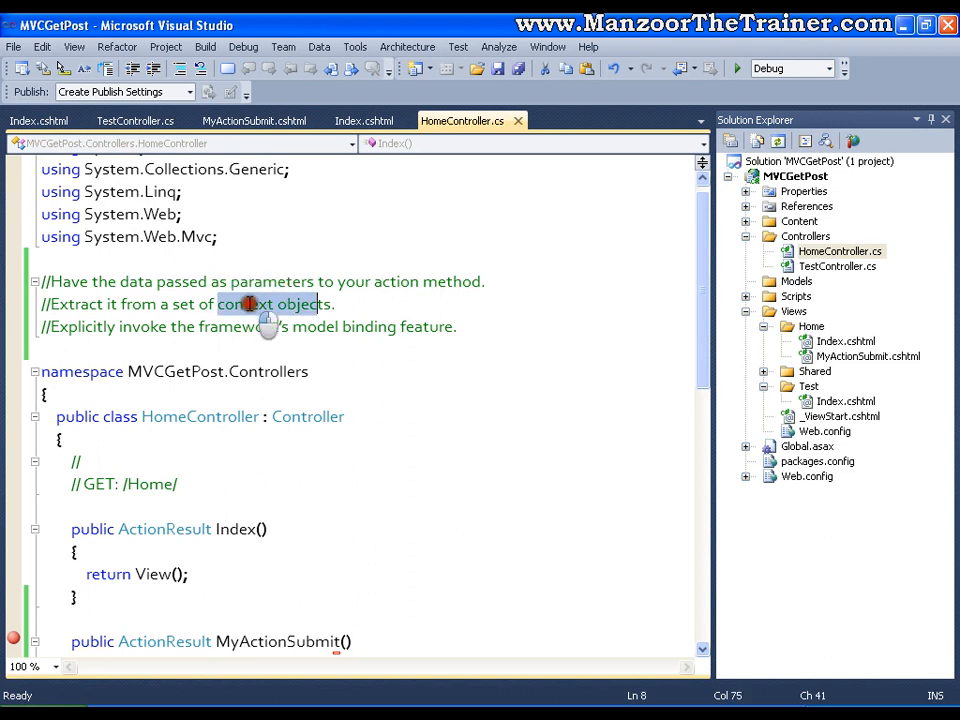
pyautogui.moveTo(249, 304)
pyautogui.mouseDown()
pyautogui.moveTo(320, 304)
pyautogui.moveTo(406, 326)
pyautogui.moveTo(398, 326)
pyautogui.mouseUp()
pyautogui.click(292, 326)
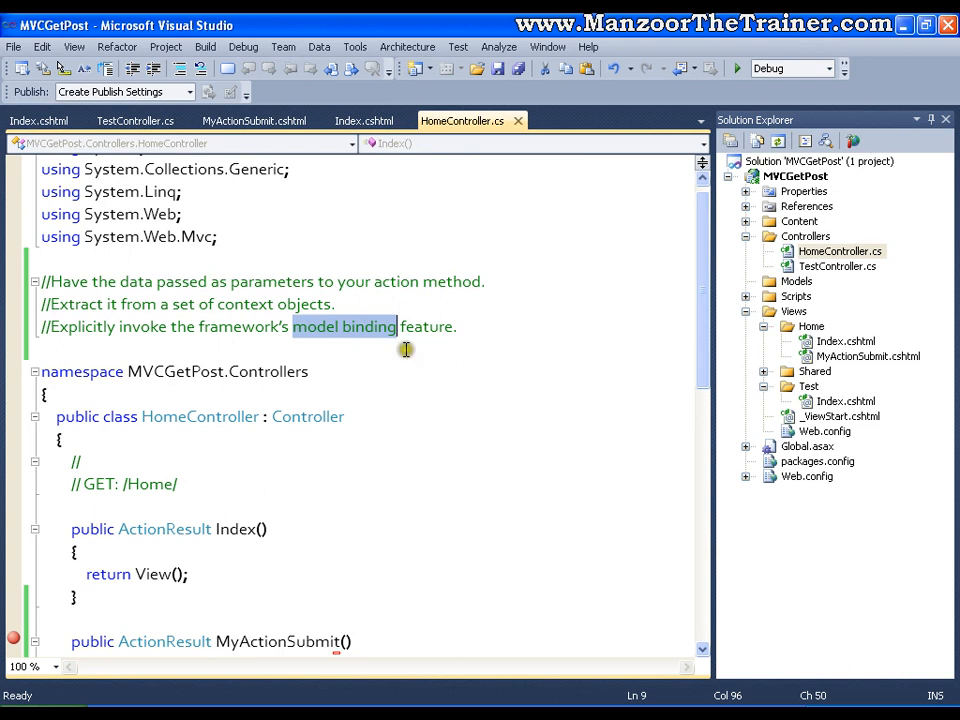
pyautogui.doubleClick(258, 281)
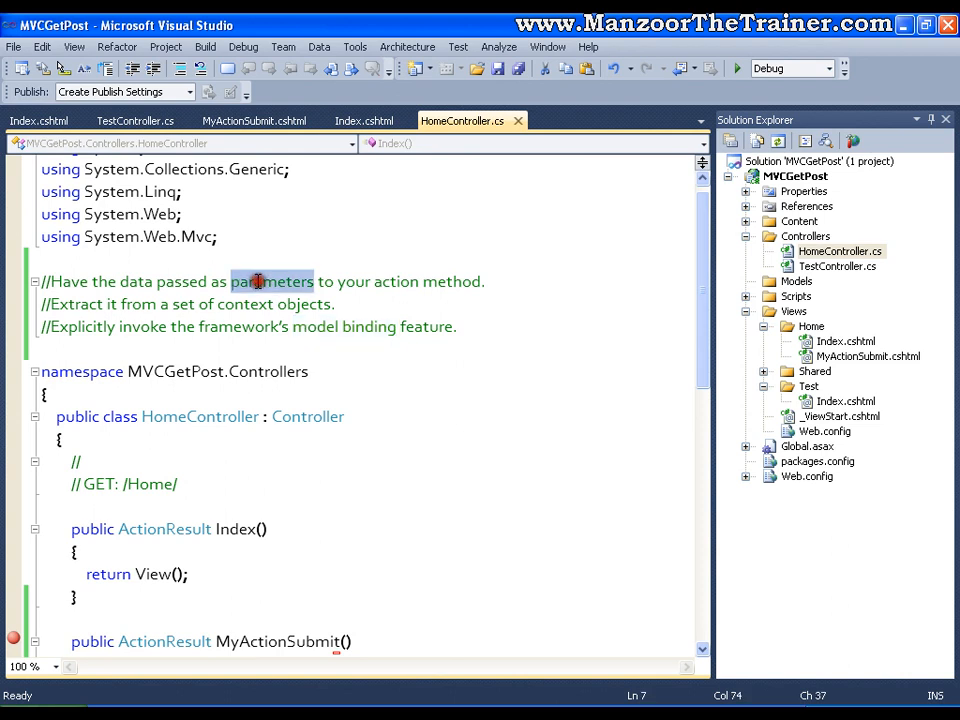
pyautogui.scroll(-2, 406, 413)
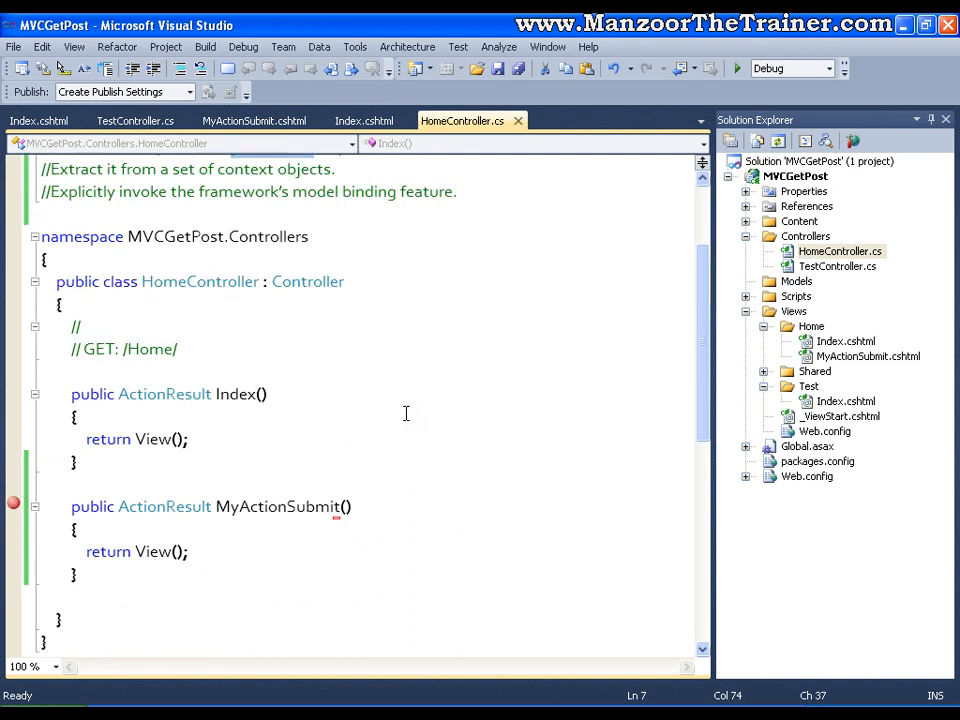
pyautogui.hotkey('alt', 'Tab')
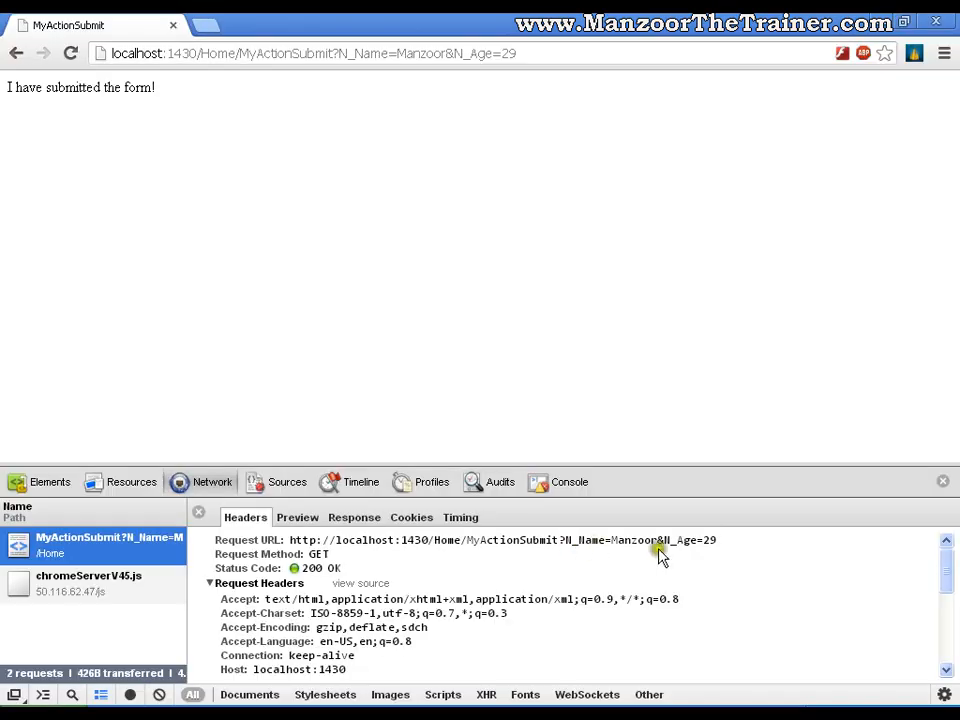
pyautogui.hotkey('alt', 'Tab')
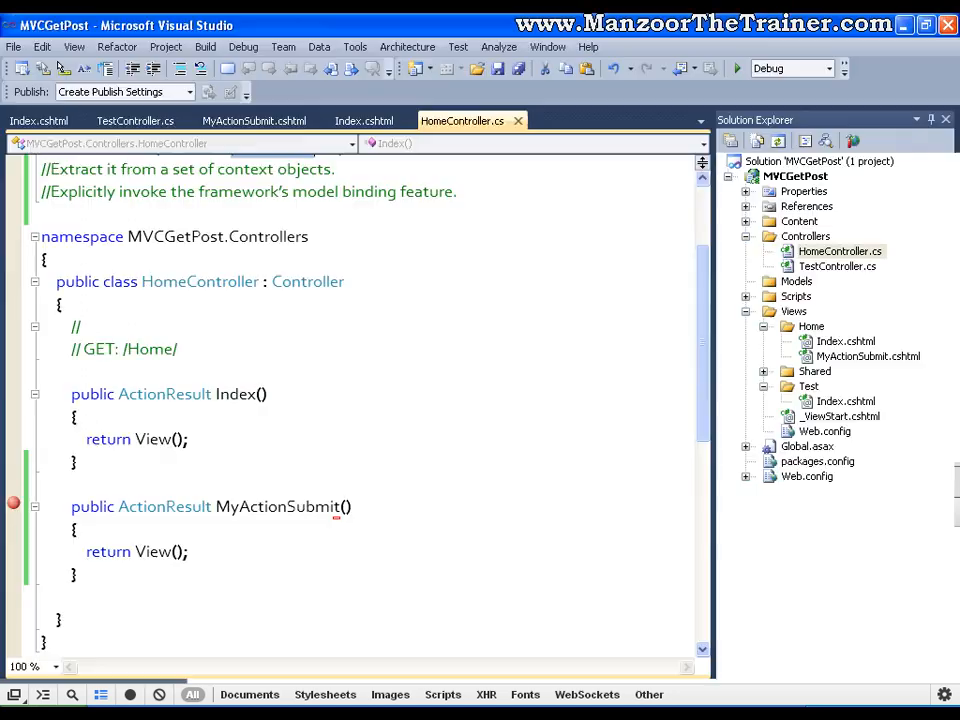
# Add parameters string N_Name, int N_Age to MyActionSubmit and save HomeController.cs.
pyautogui.click(350, 512)
pyautogui.click(353, 523)
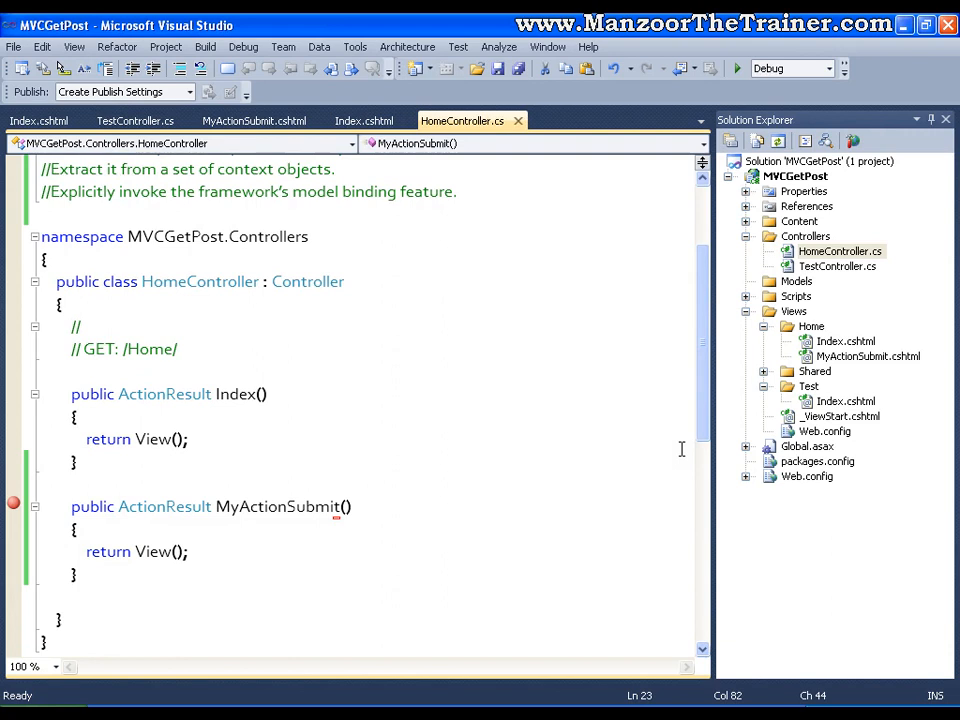
pyautogui.write('str')
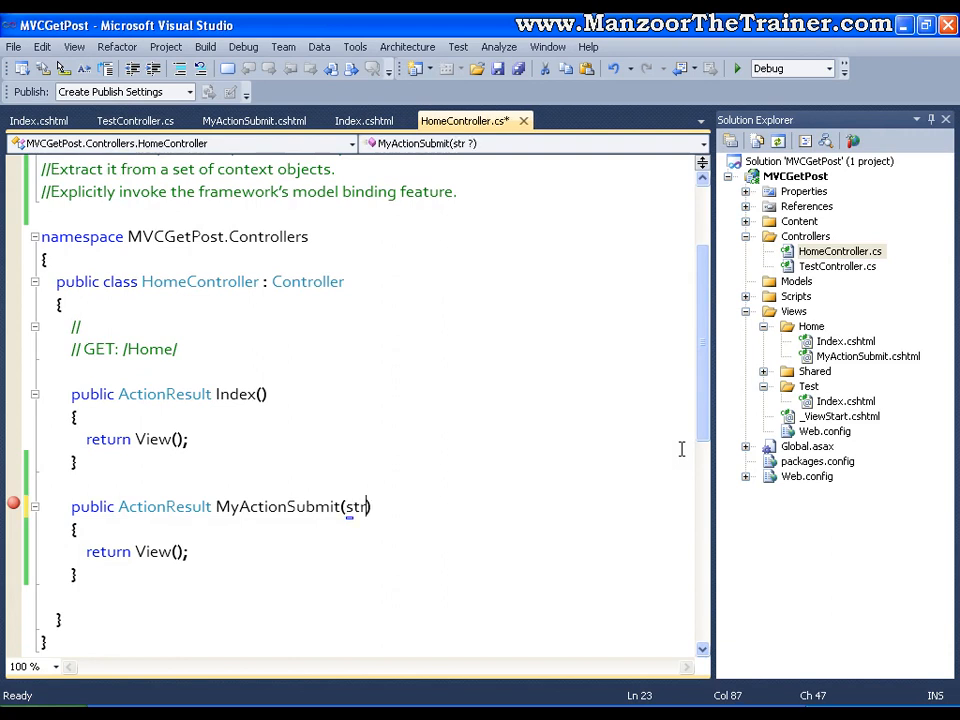
pyautogui.write('ing')
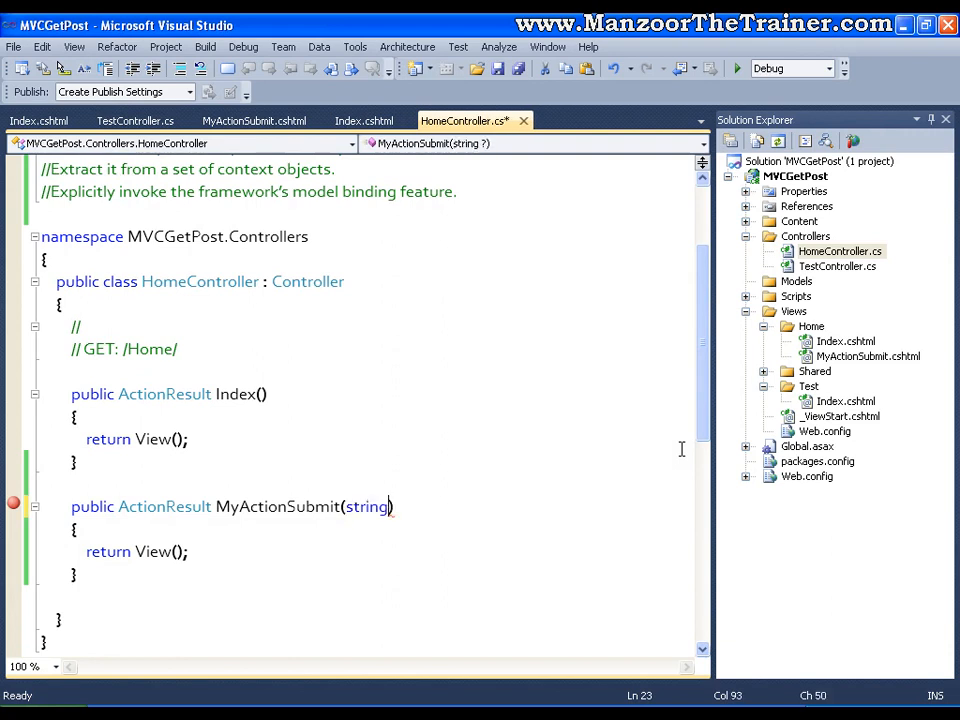
pyautogui.write(' N')
pyautogui.write('_N')
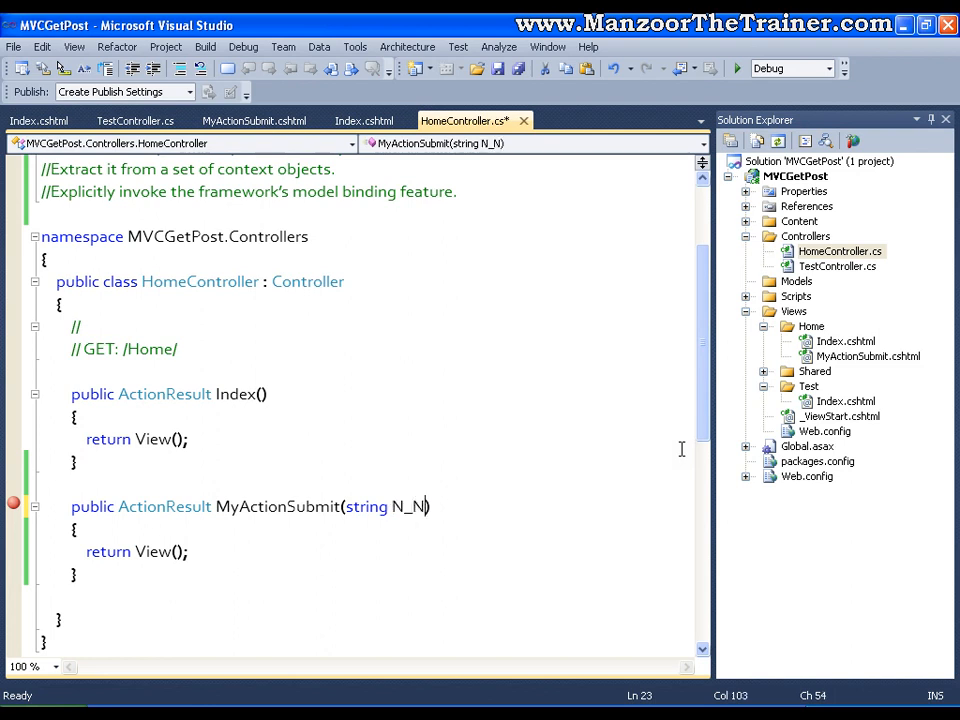
pyautogui.write('ame')
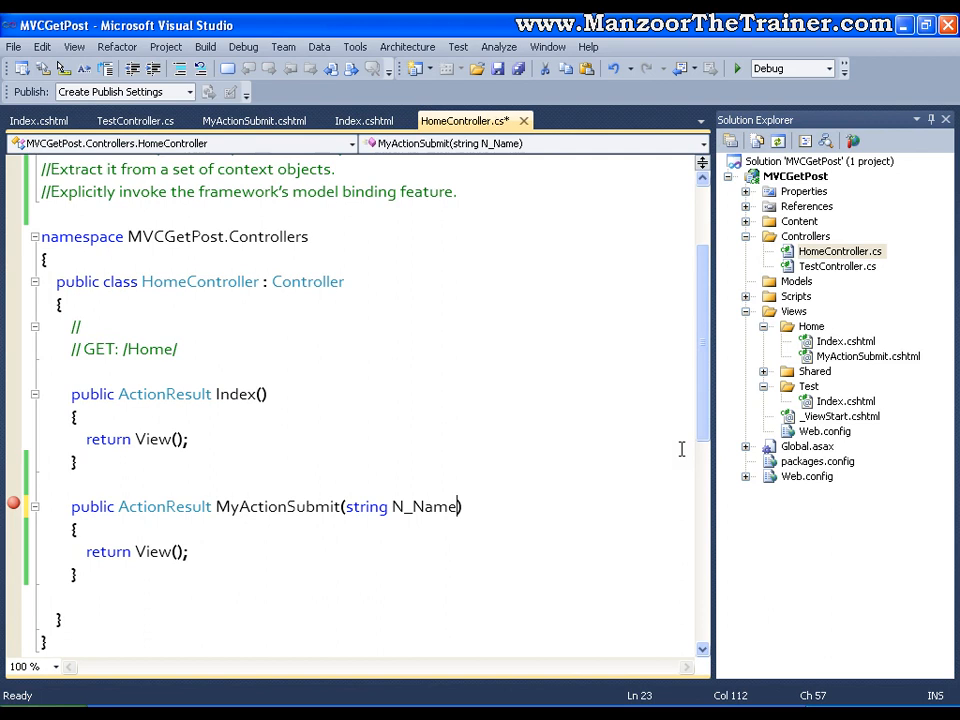
pyautogui.write(',in')
pyautogui.write('t N')
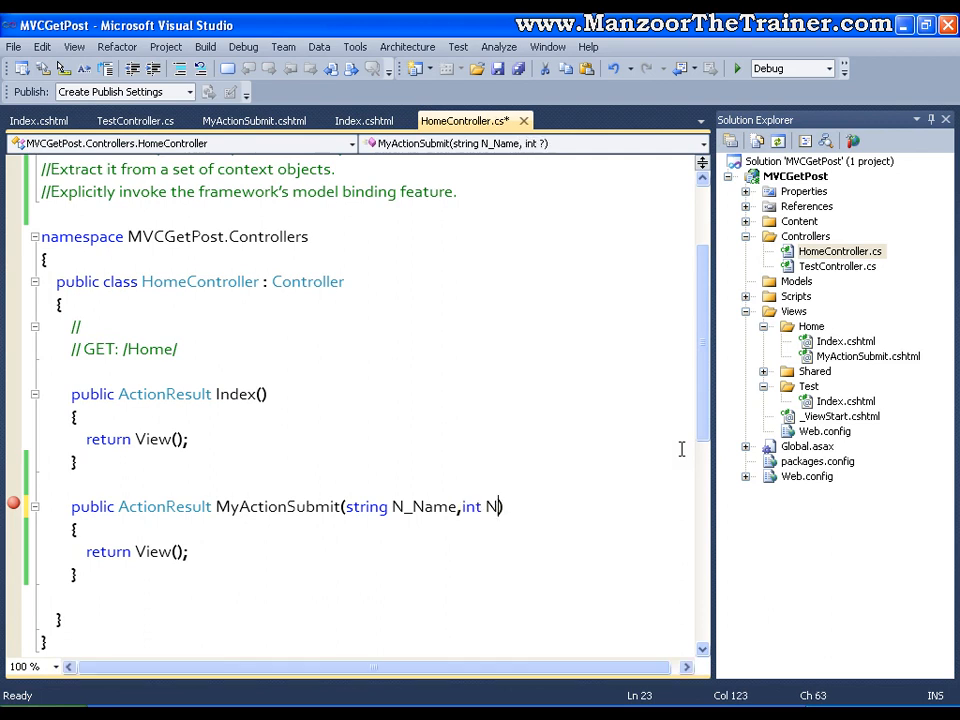
pyautogui.write('_Ag')
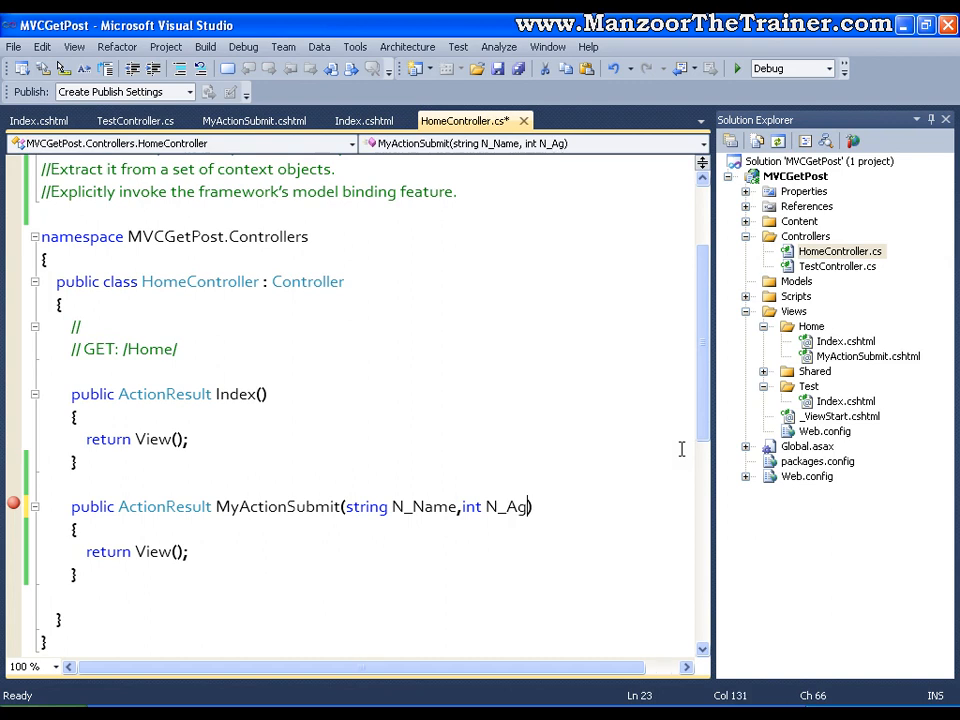
pyautogui.write('e')
pyautogui.hotkey('ctrl', 's')
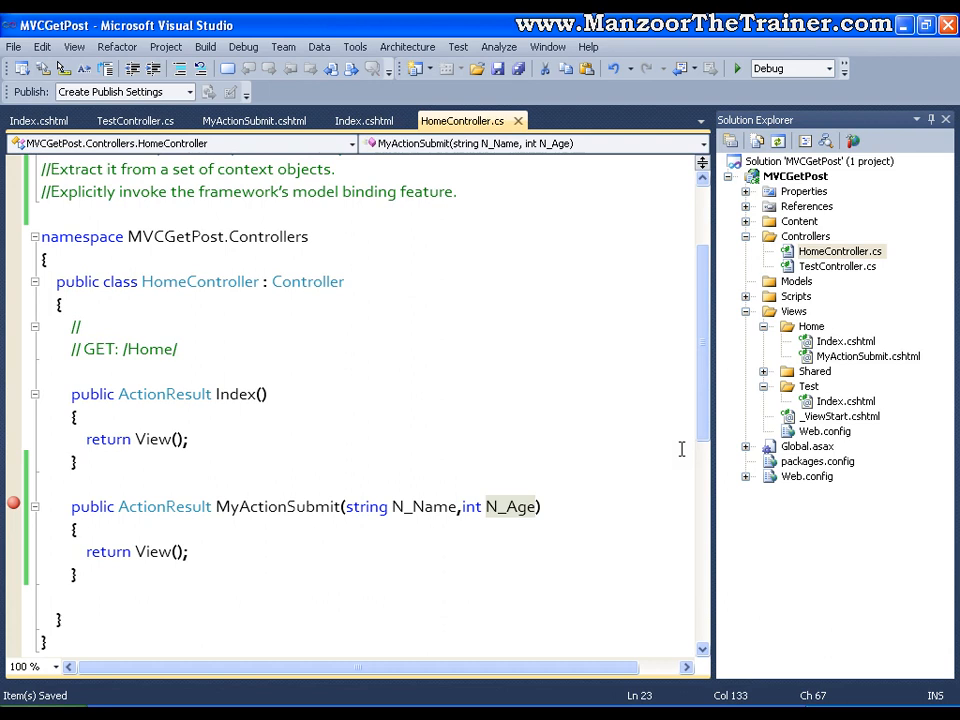
pyautogui.click(364, 120)
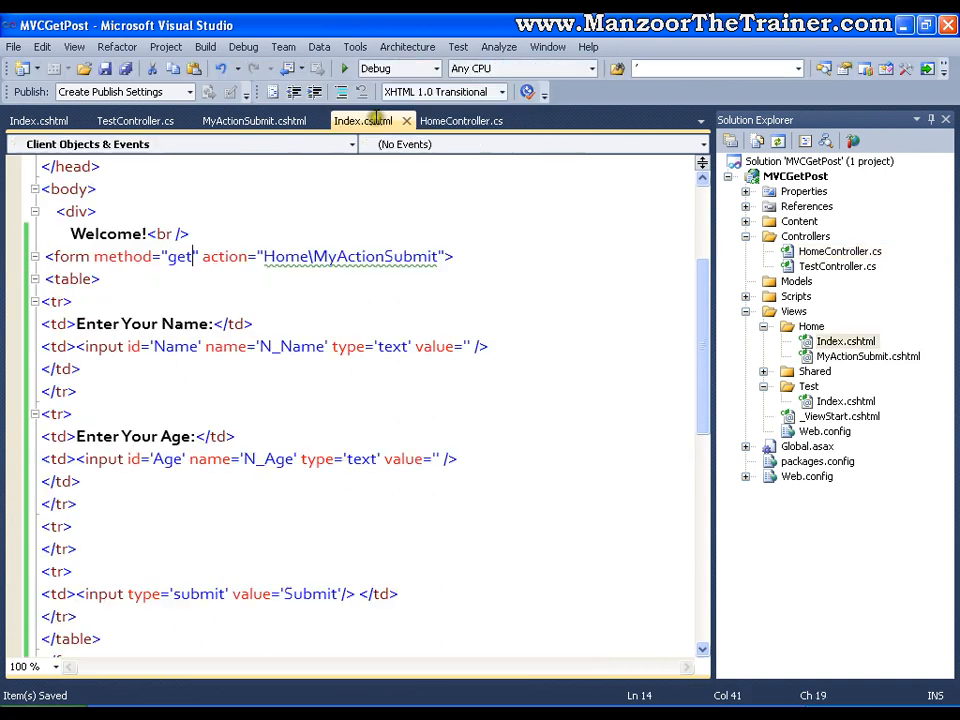
pyautogui.doubleClick(300, 348)
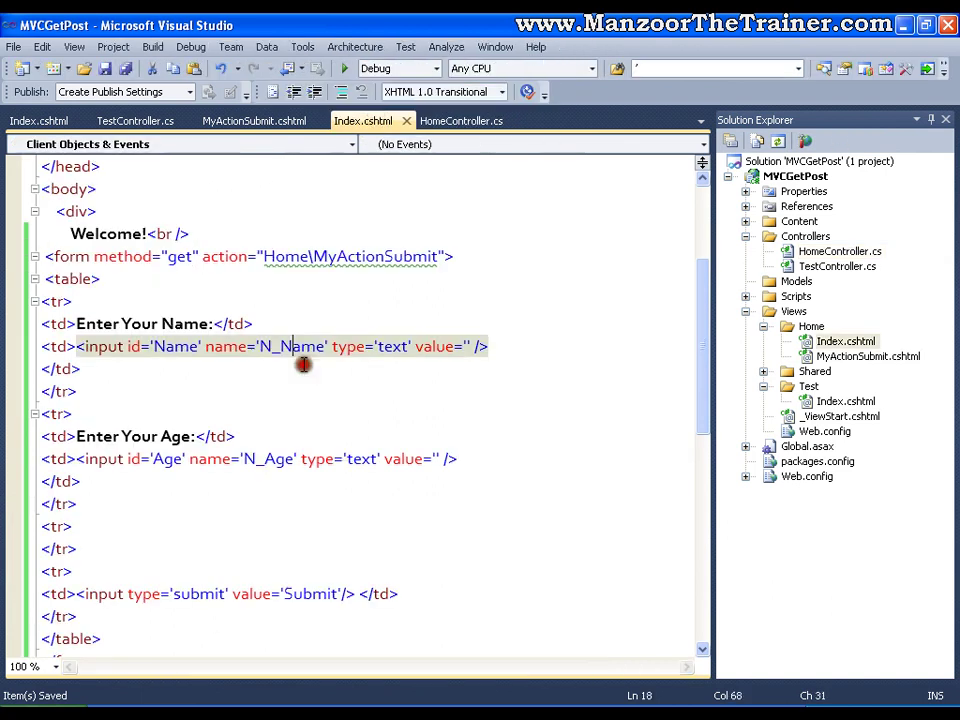
pyautogui.doubleClick(289, 462)
pyautogui.click(461, 121)
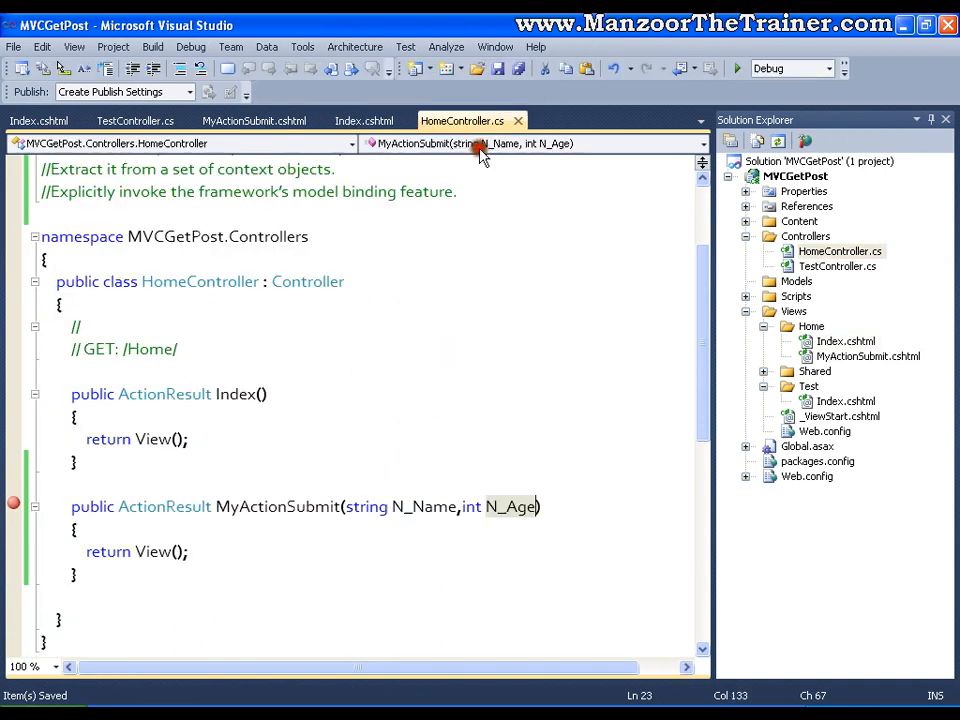
pyautogui.click(526, 386)
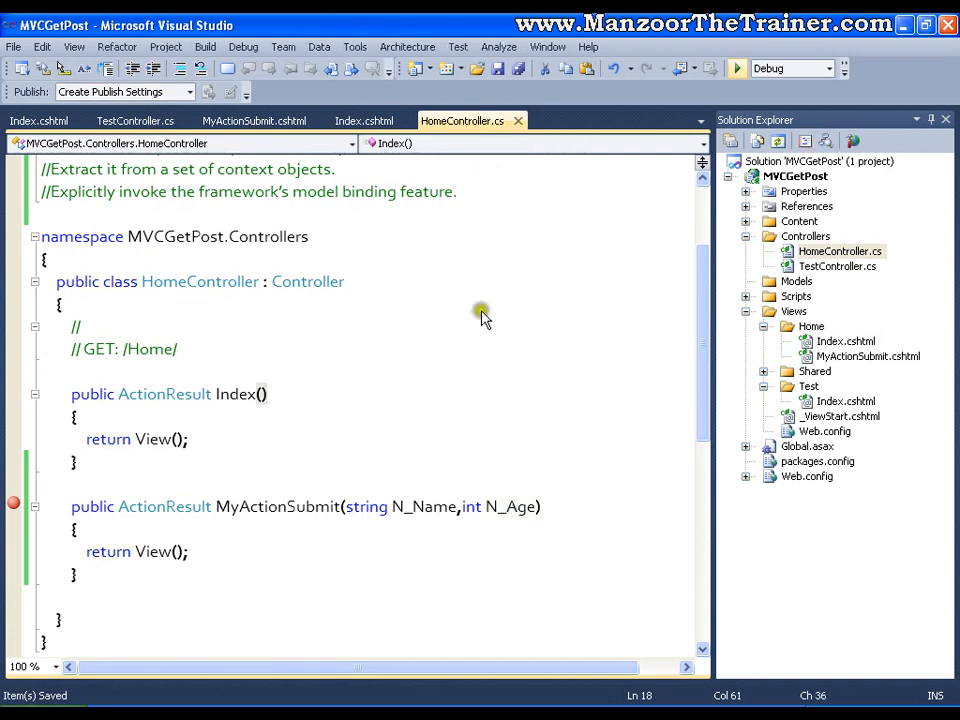
# Fill the Welcome form with the suggested name Manzoor and age 29 and submit it.
pyautogui.hotkey('alt', 'Tab')
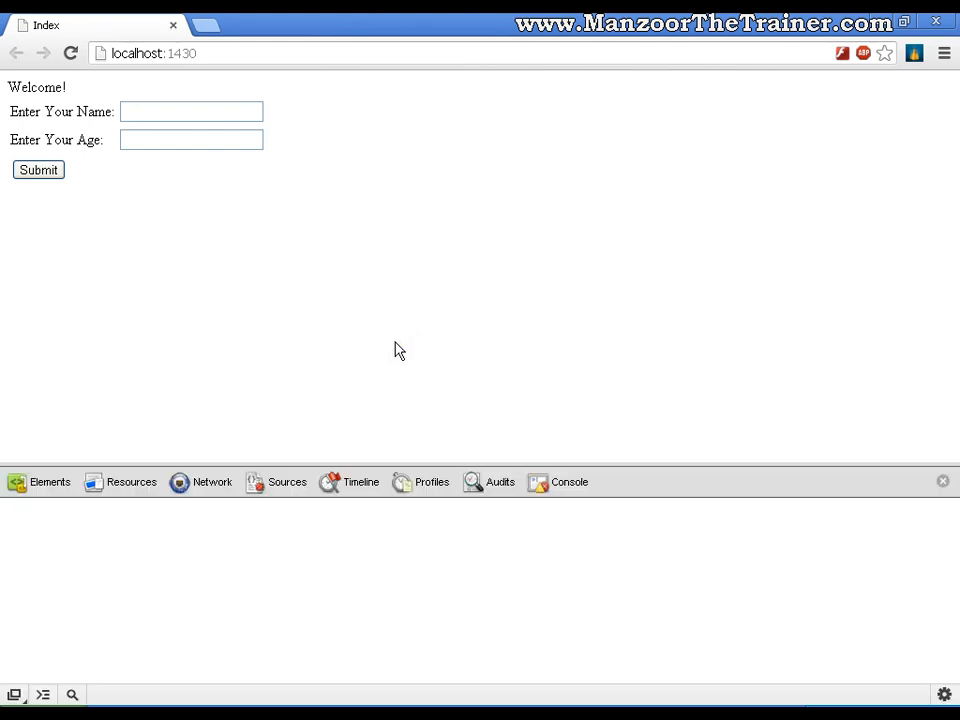
pyautogui.click(175, 112)
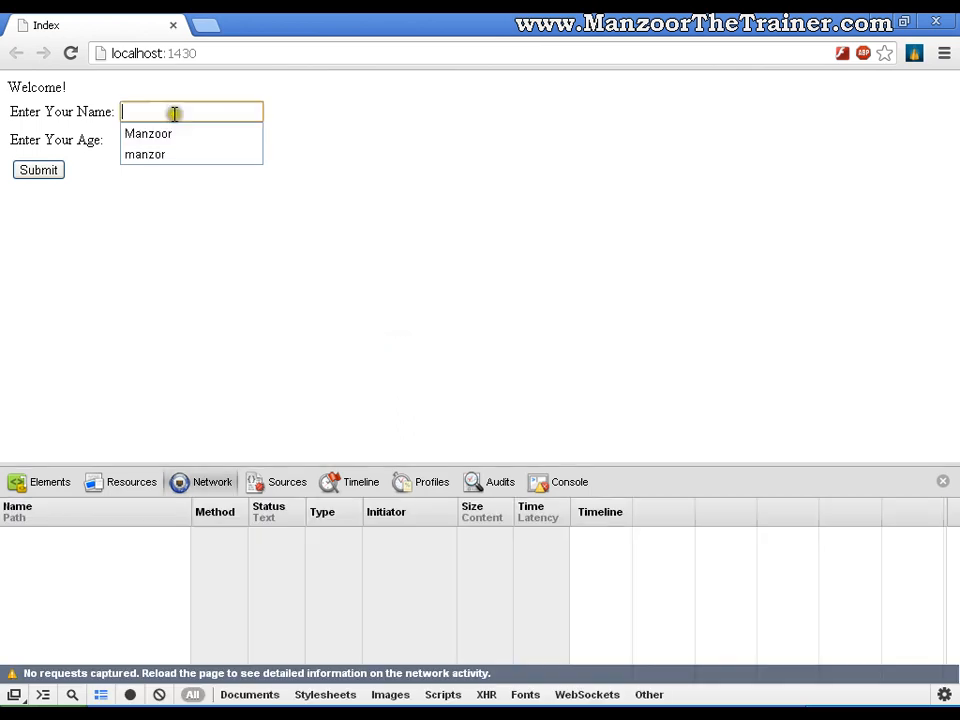
pyautogui.press('Down')
pyautogui.press('Return')
pyautogui.click(175, 140)
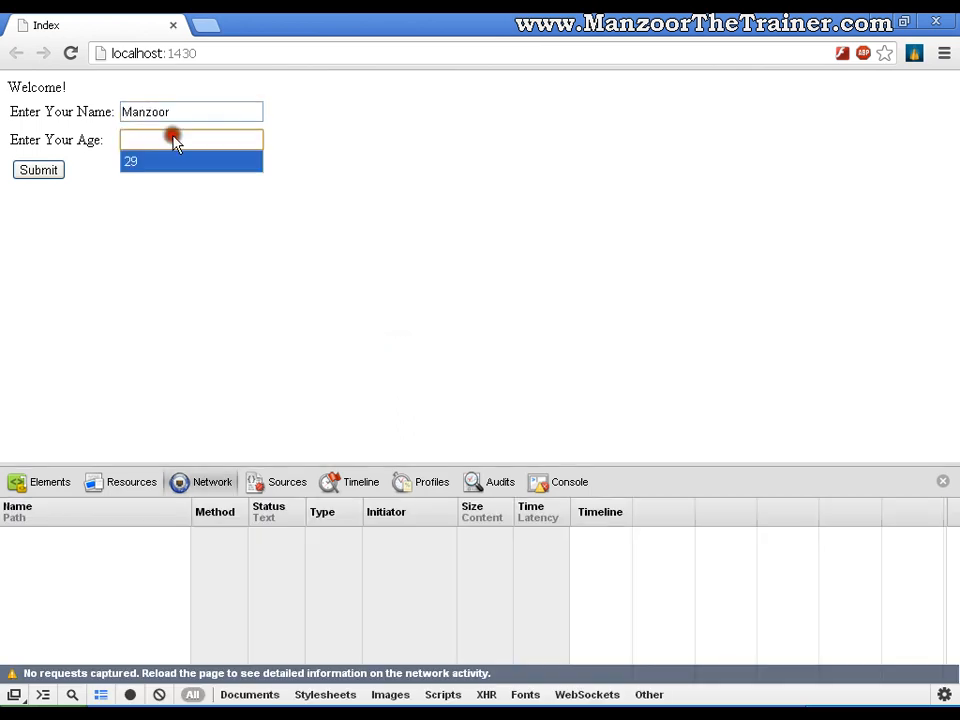
pyautogui.click(175, 160)
pyautogui.click(38, 170)
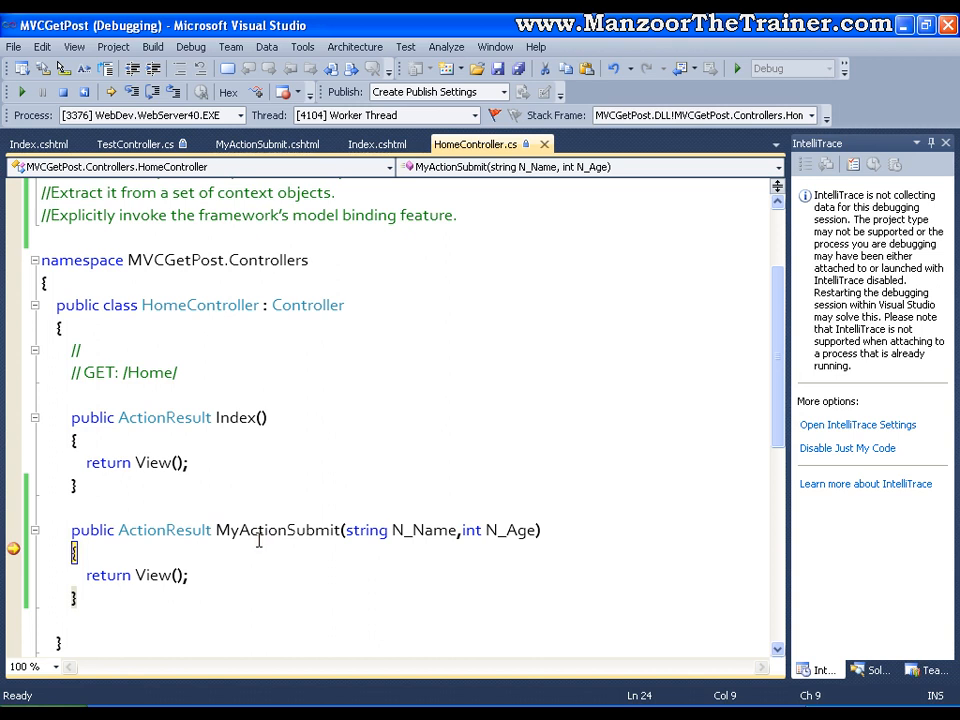
# Inspect N_Name and add N_Age to Watch 1, showing "Manzoor" and 29.
pyautogui.click(262, 532)
pyautogui.click(401, 532)
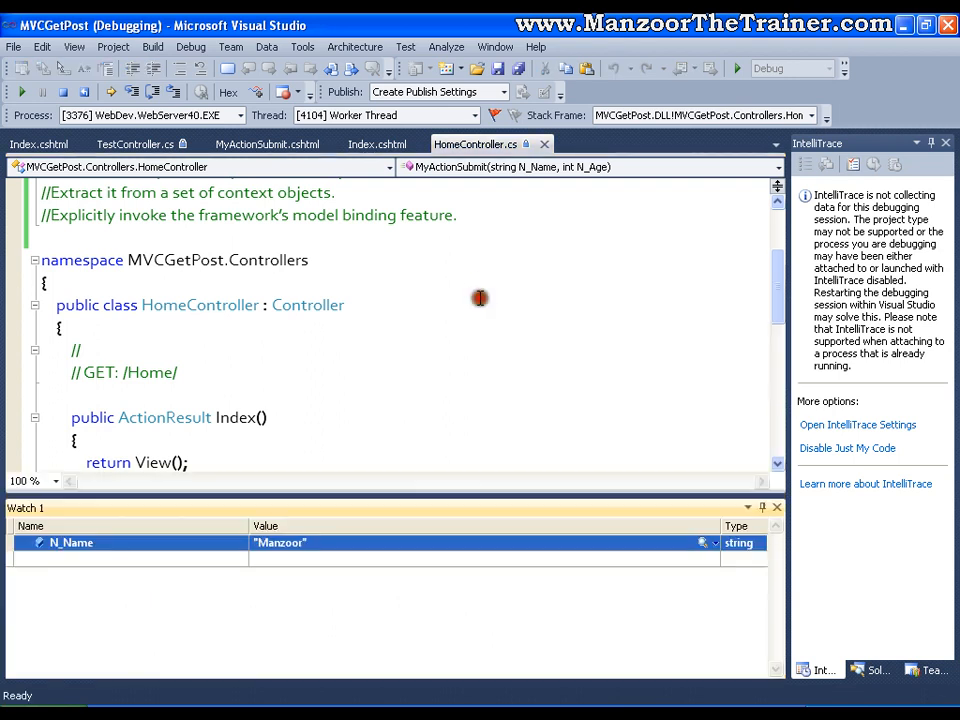
pyautogui.scroll(-1, 765, 310)
pyautogui.scroll(-1, 765, 310)
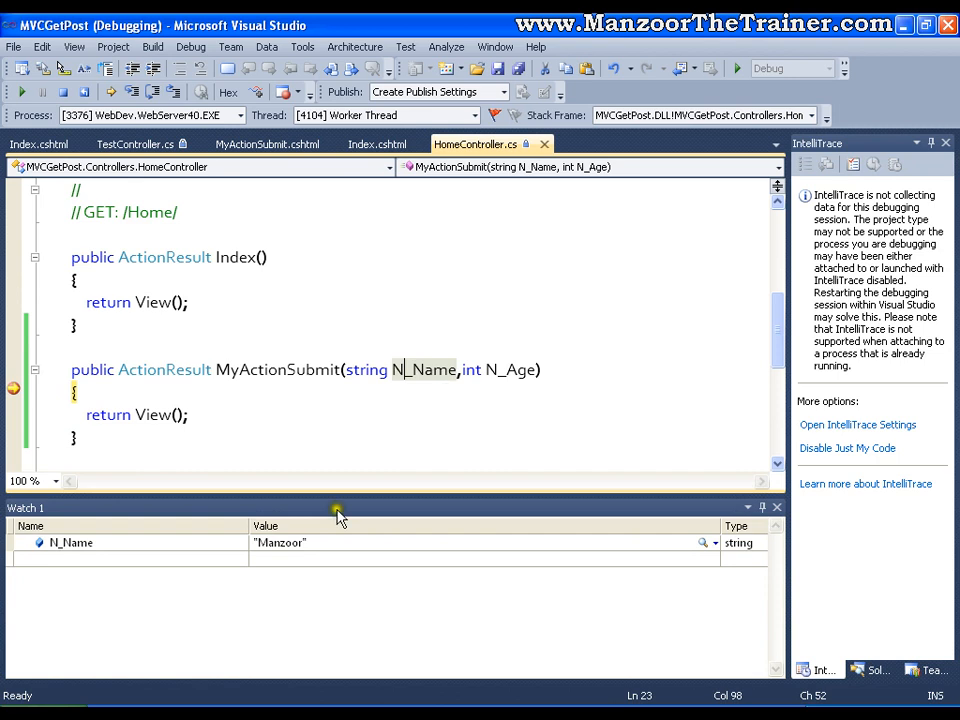
pyautogui.click(503, 370)
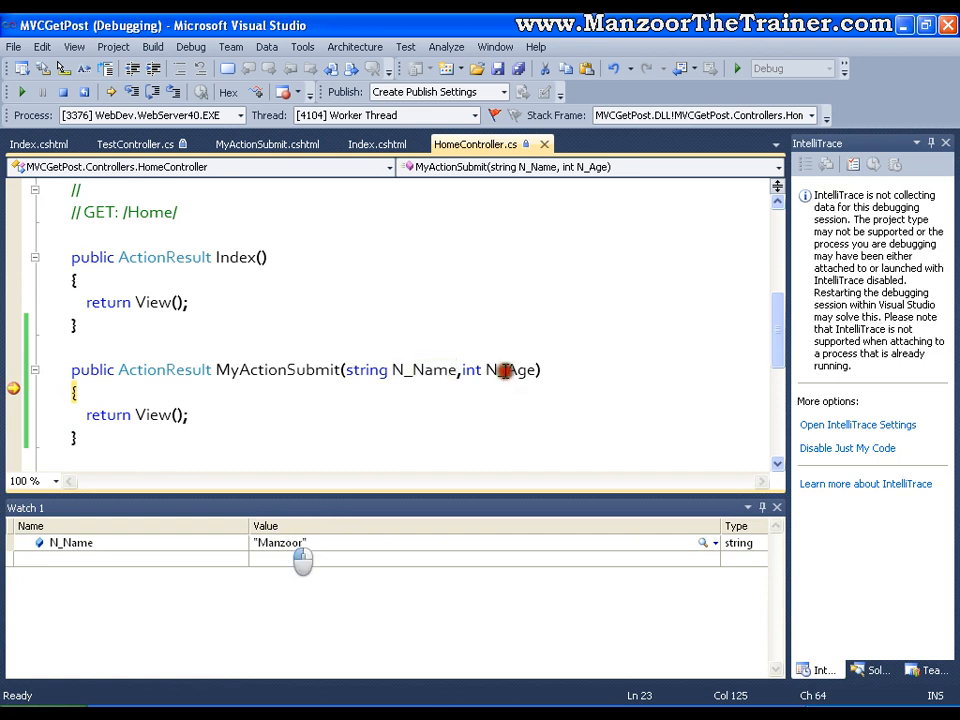
pyautogui.doubleClick(503, 370)
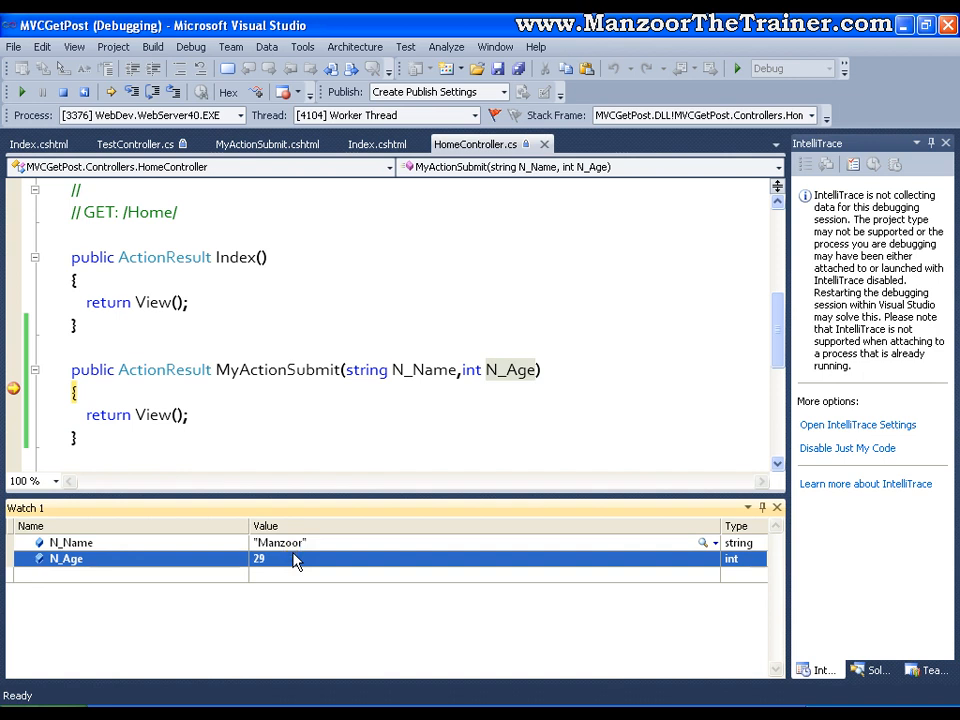
pyautogui.click(312, 434)
pyautogui.click(399, 435)
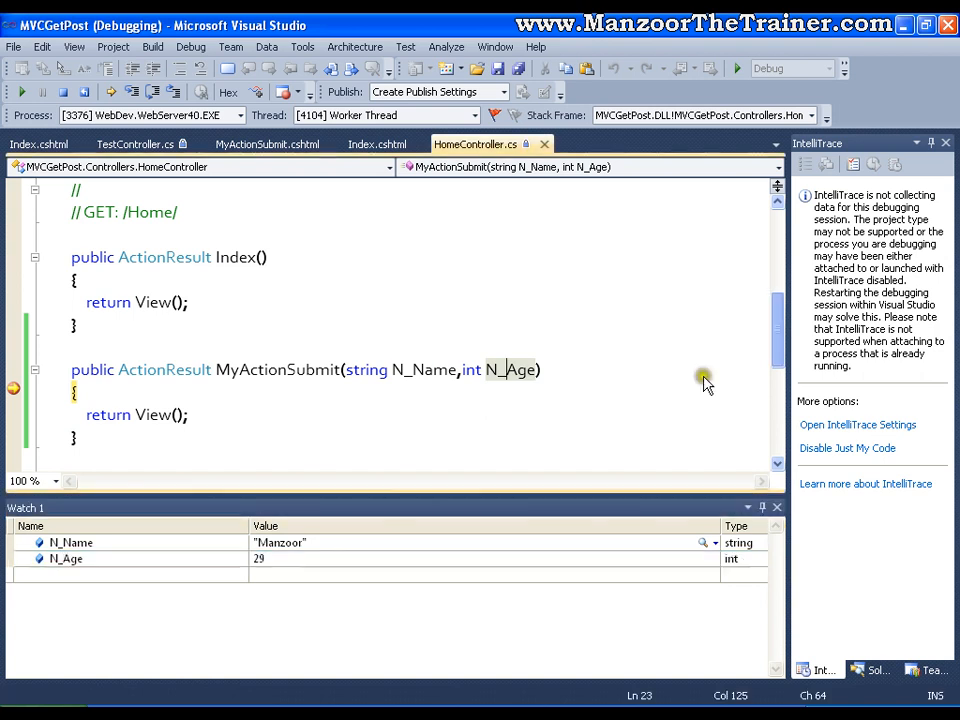
pyautogui.scroll(5, 778, 318)
# Review the parameters comment and highlight MyActionSubmit's parameter list.
pyautogui.click(716, 278)
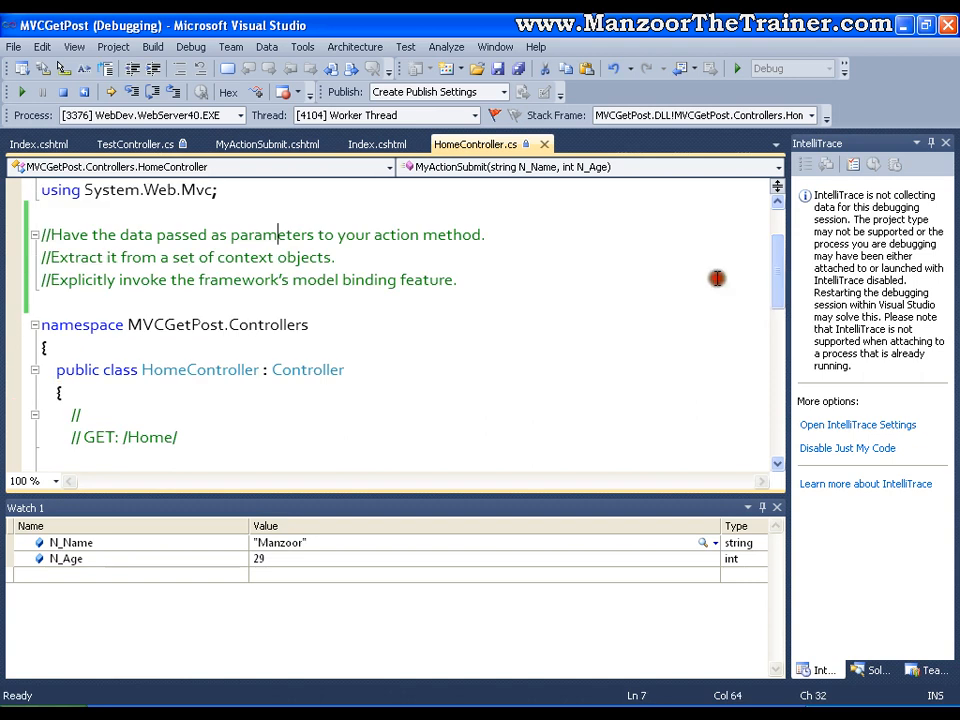
pyautogui.doubleClick(270, 234)
pyautogui.middleClick(296, 262)
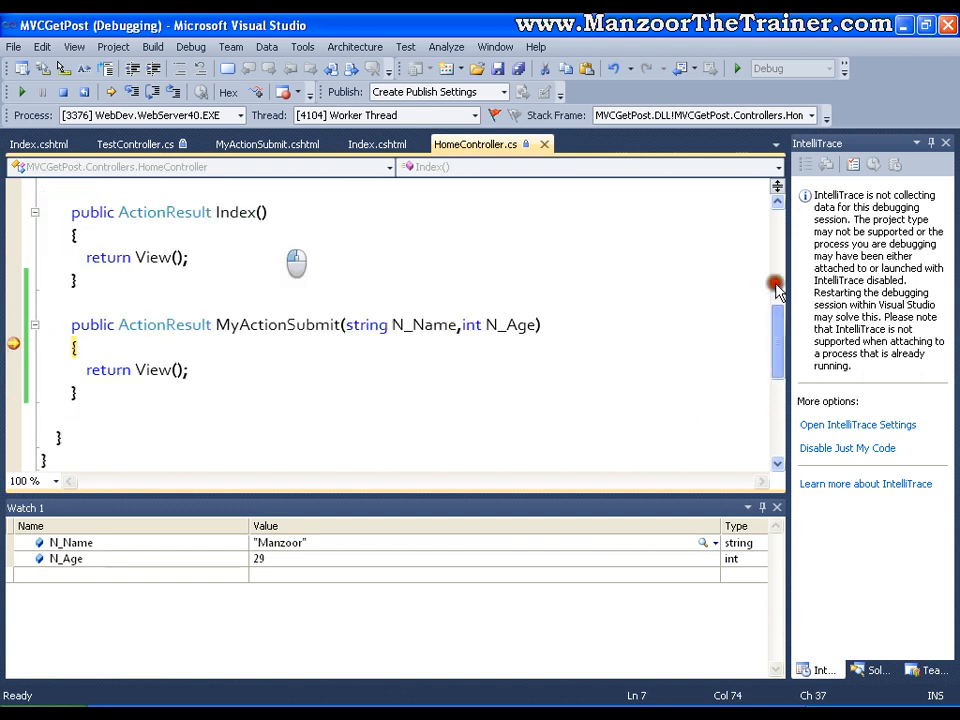
pyautogui.moveTo(778, 288); pyautogui.dragTo(775, 365)
pyautogui.moveTo(413, 280)
pyautogui.mouseDown()
pyautogui.moveTo(367, 287)
pyautogui.moveTo(520, 278)
pyautogui.mouseUp()
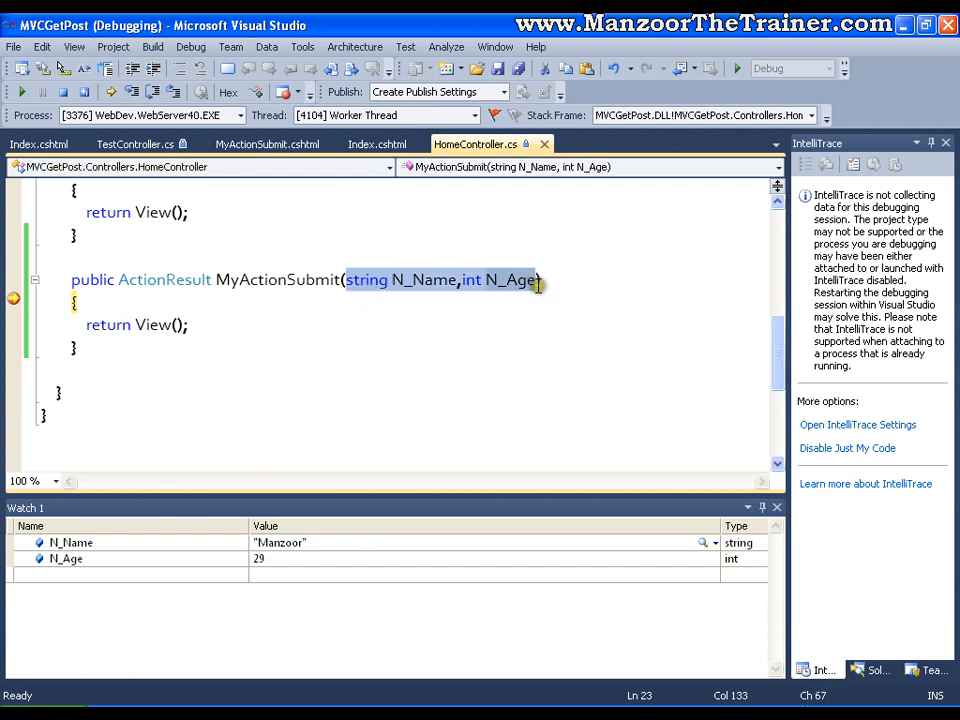
# End debugging, change the Index.cshtml form method back to post, save, and rerun the site.
pyautogui.press('F5')
pyautogui.hotkey('shift', 'F5')
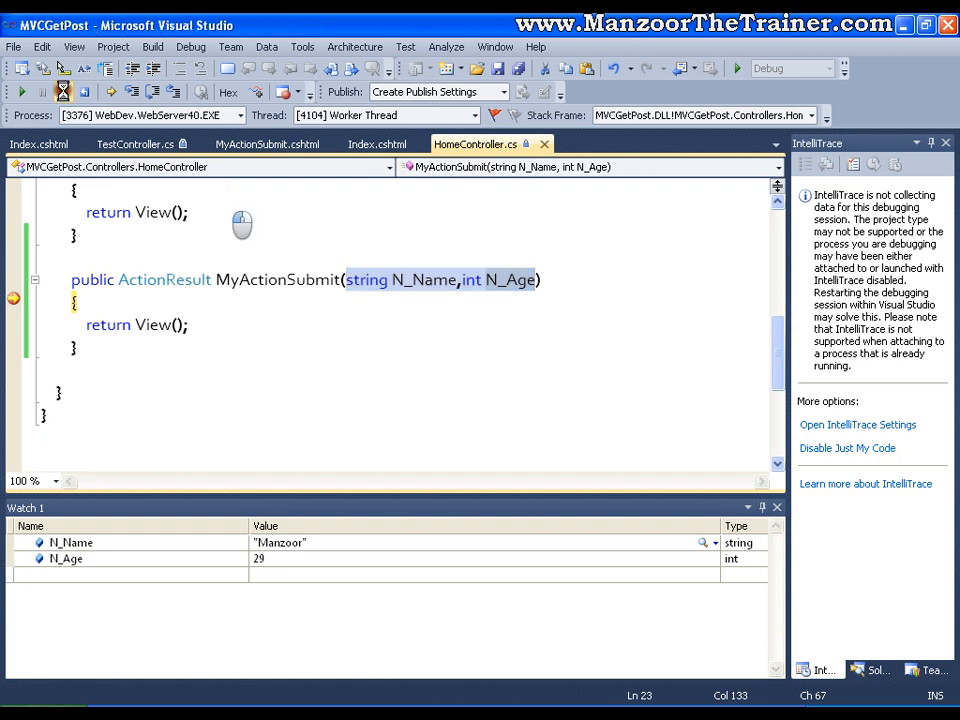
pyautogui.click(263, 278)
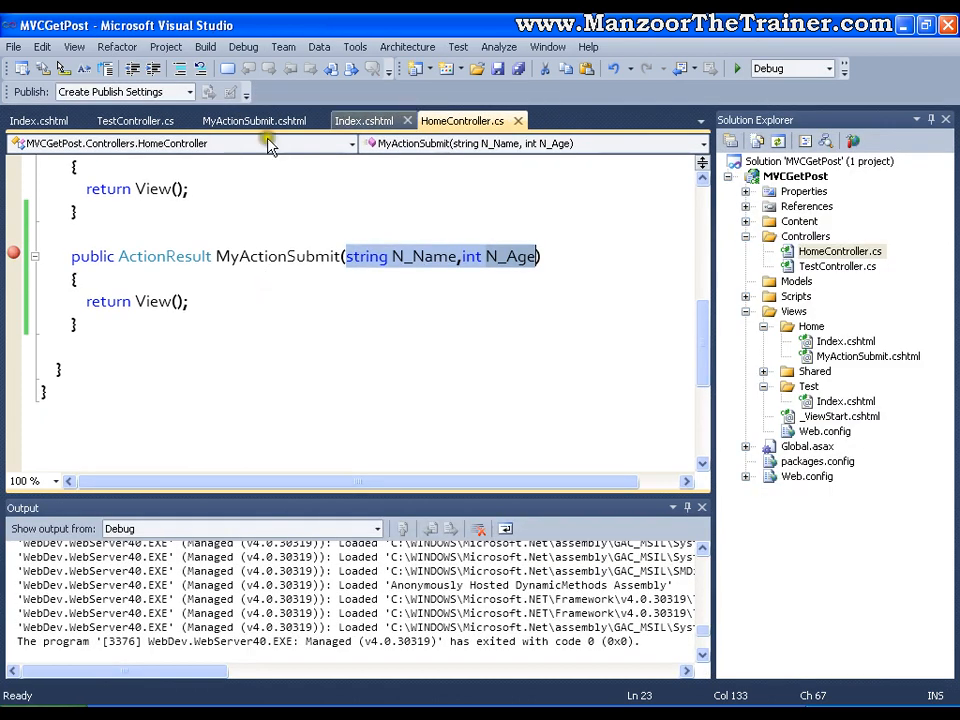
pyautogui.click(363, 121)
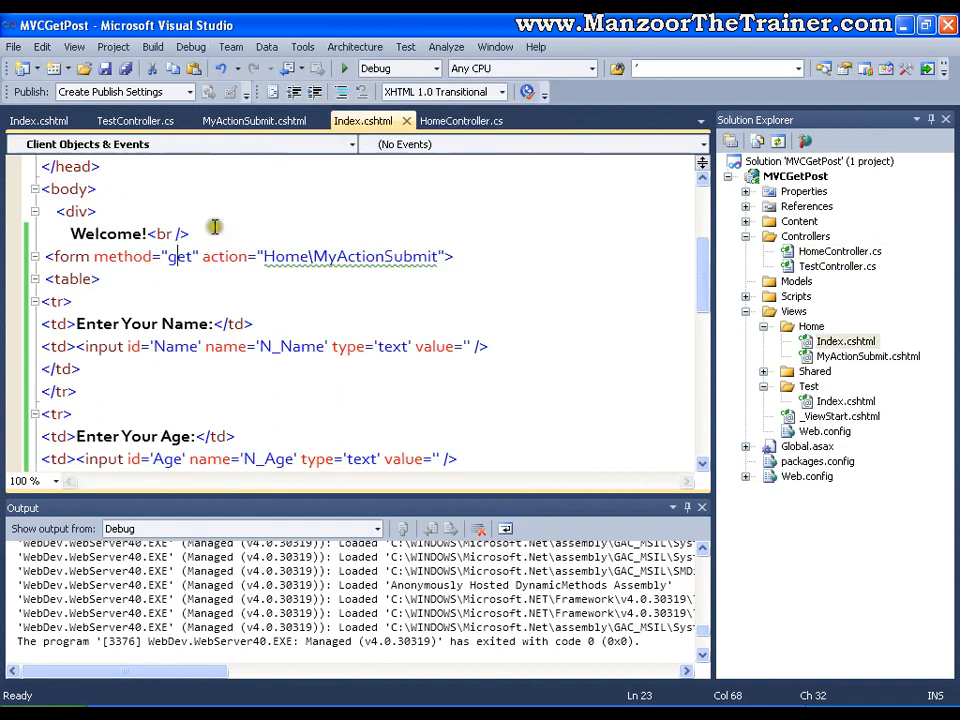
pyautogui.doubleClick(180, 257)
pyautogui.write('post')
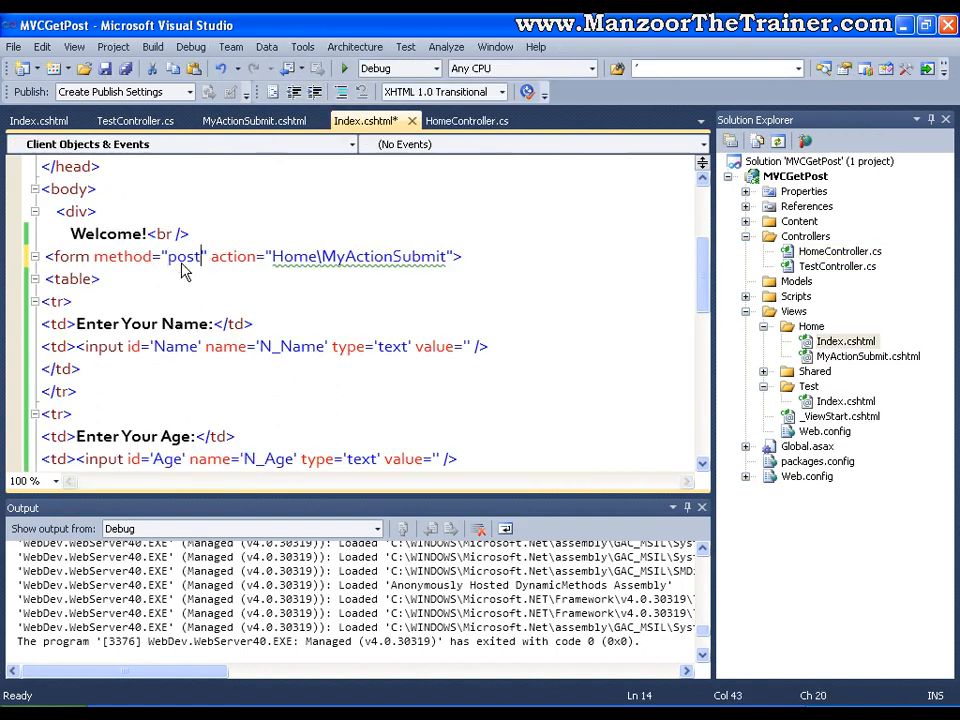
pyautogui.hotkey('ctrl', 's')
pyautogui.press('F5')
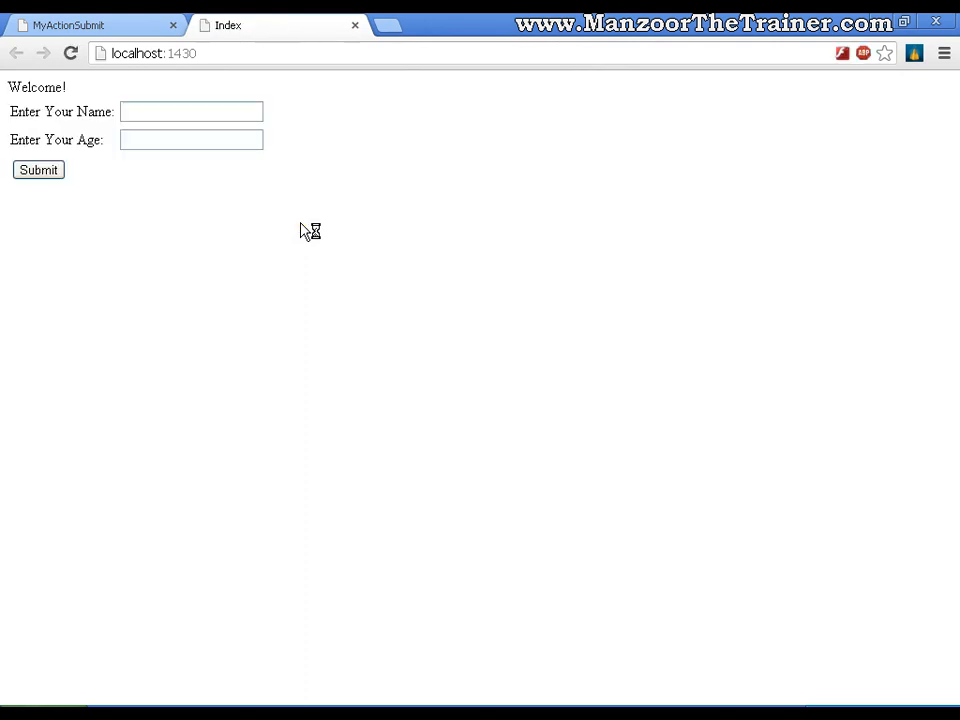
# Submit the form with autocompleted name Manzoor and age 29, pausing in MyActionSubmit.
pyautogui.click(189, 112)
pyautogui.click(186, 131)
pyautogui.write('Manzoor')
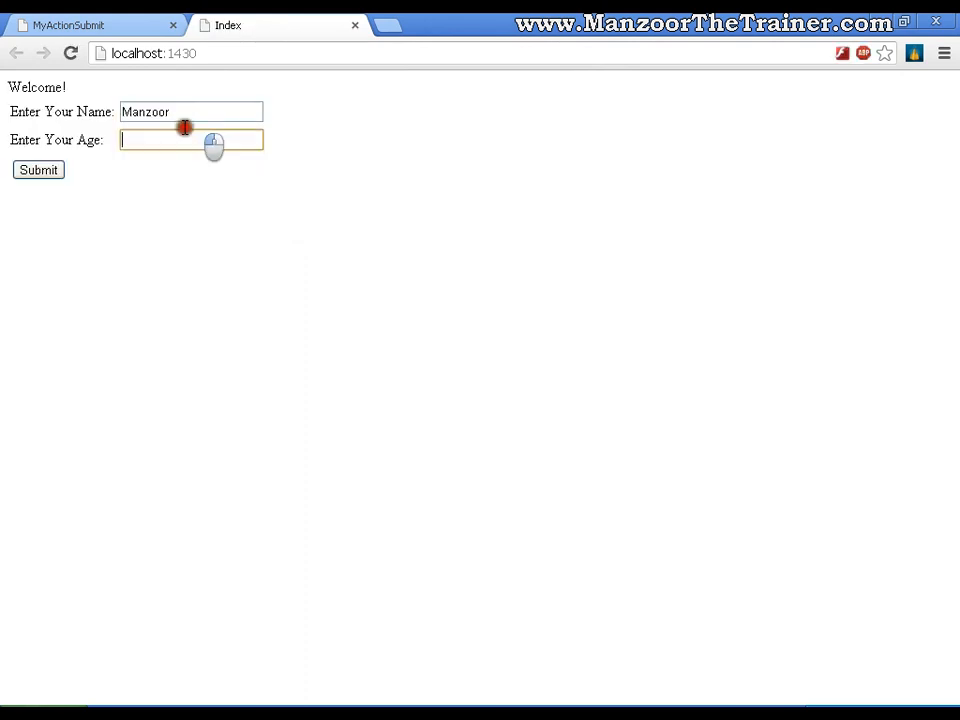
pyautogui.write('29')
pyautogui.press('Return')
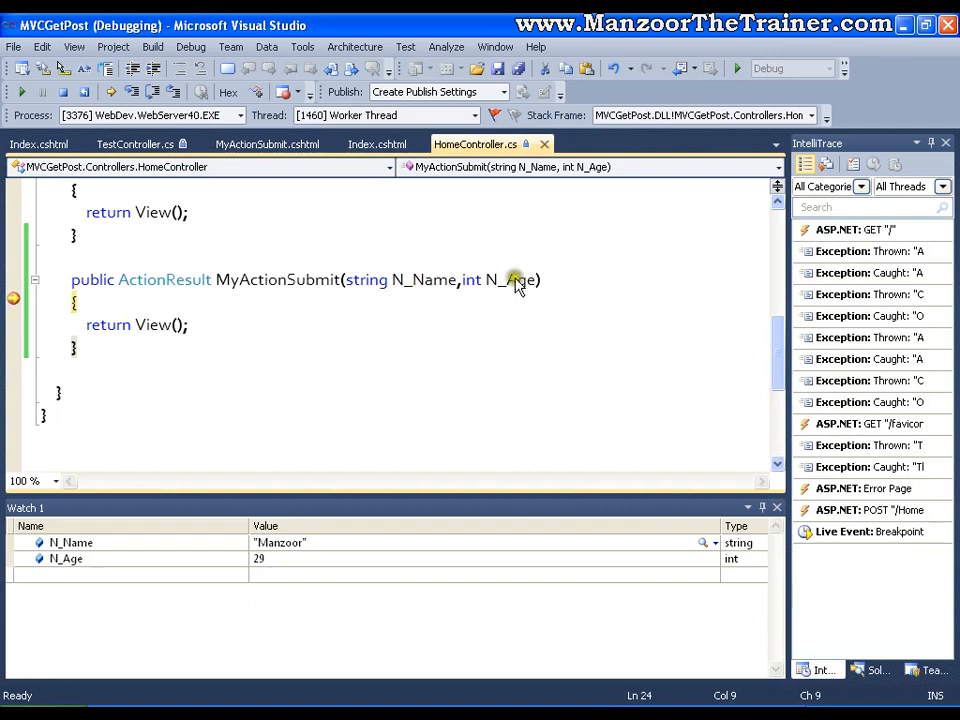
# Review the data-passing comments in HomeController.cs and stop the debugging session.
pyautogui.click(517, 236)
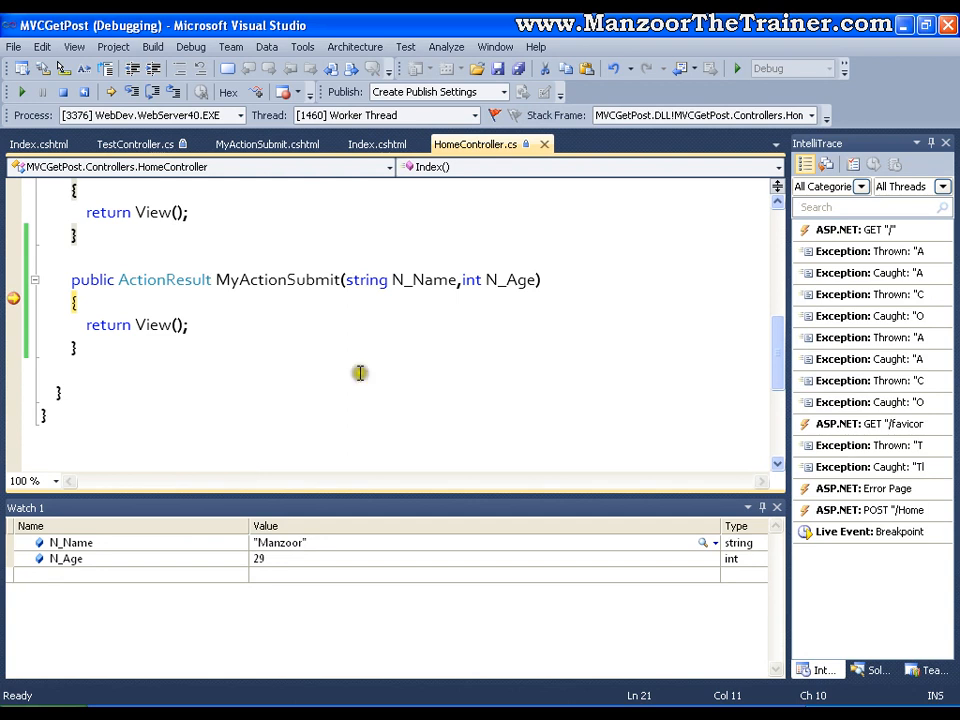
pyautogui.scroll(4, 360, 373)
pyautogui.scroll(3, 360, 373)
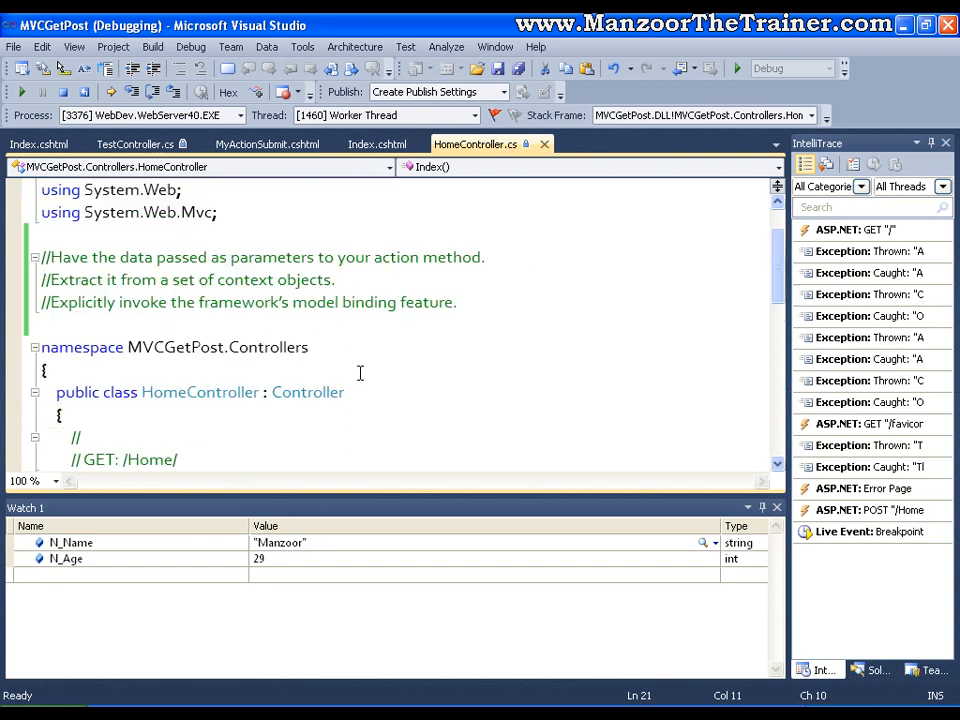
pyautogui.doubleClick(281, 258)
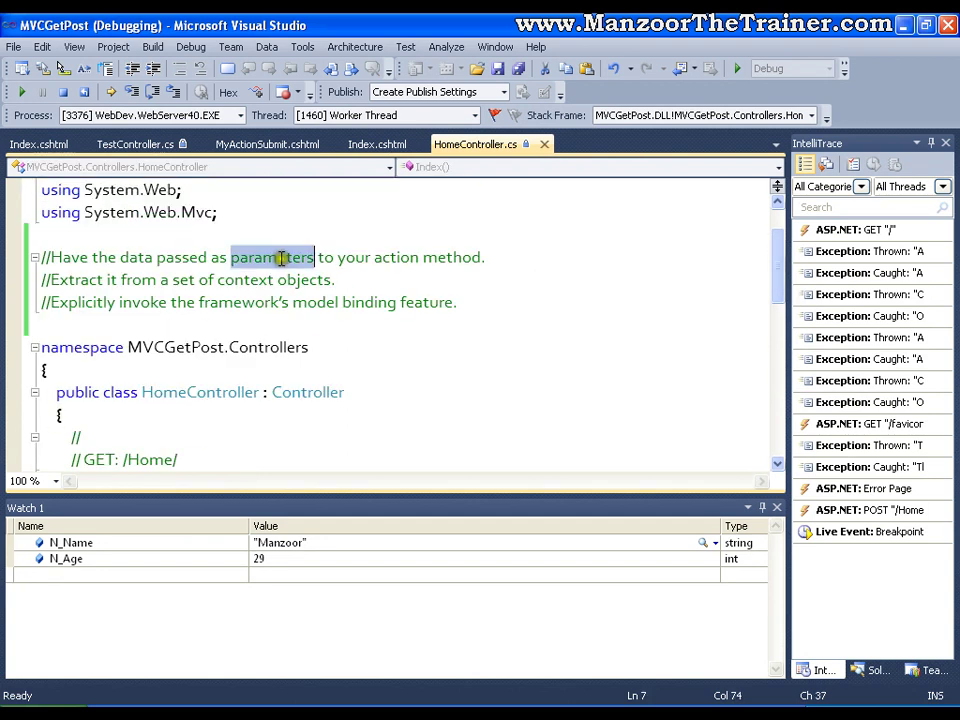
pyautogui.click(487, 258)
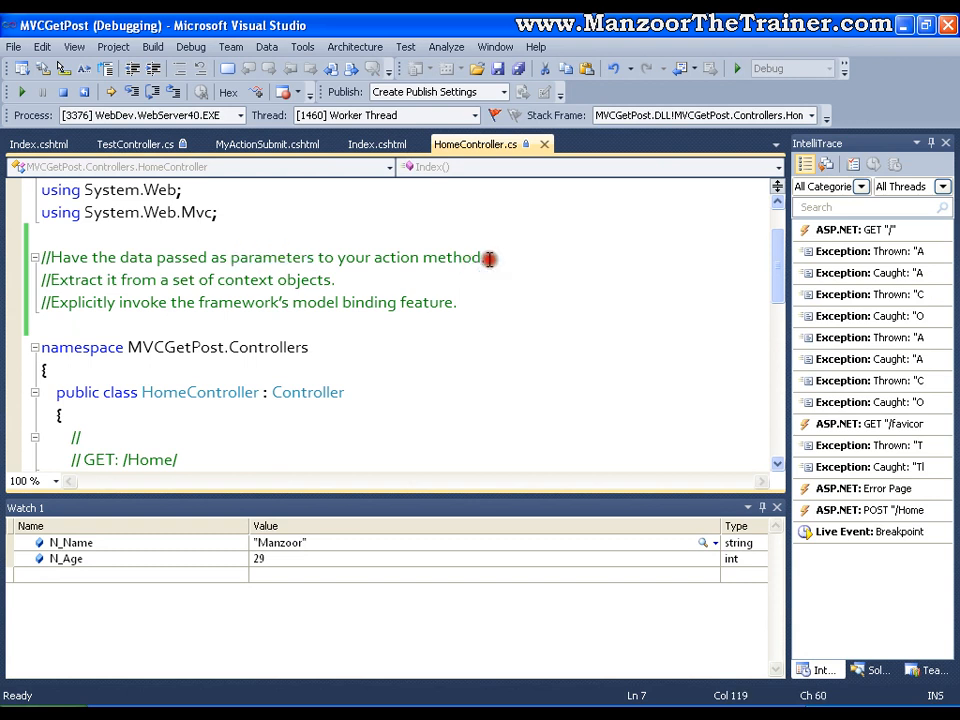
pyautogui.hotkey('shift', 'F5')
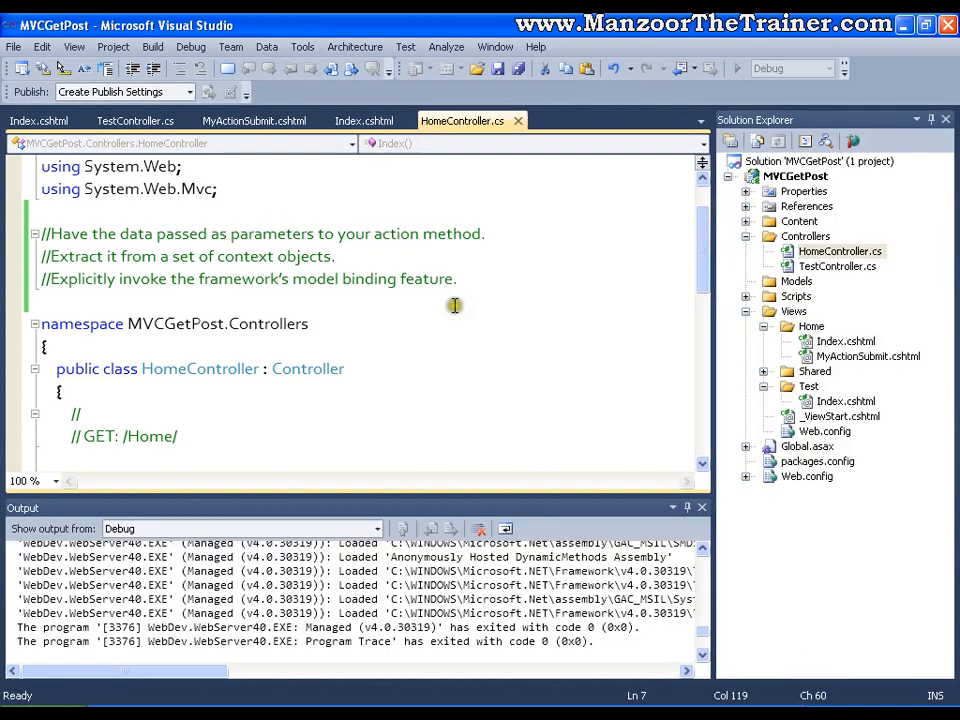
pyautogui.write(' get')
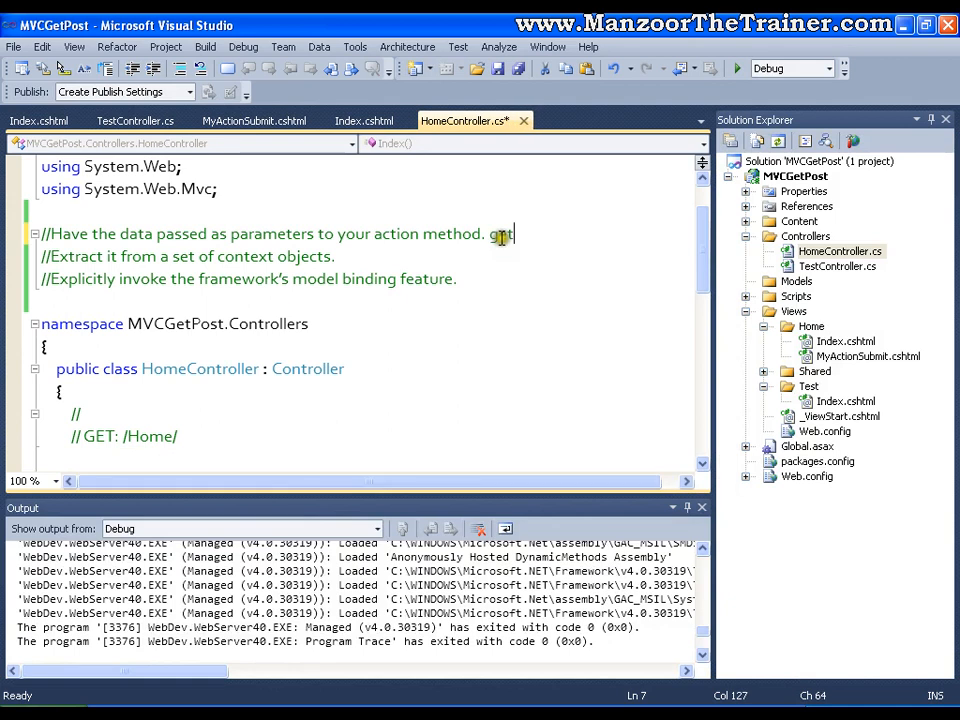
pyautogui.write('/po')
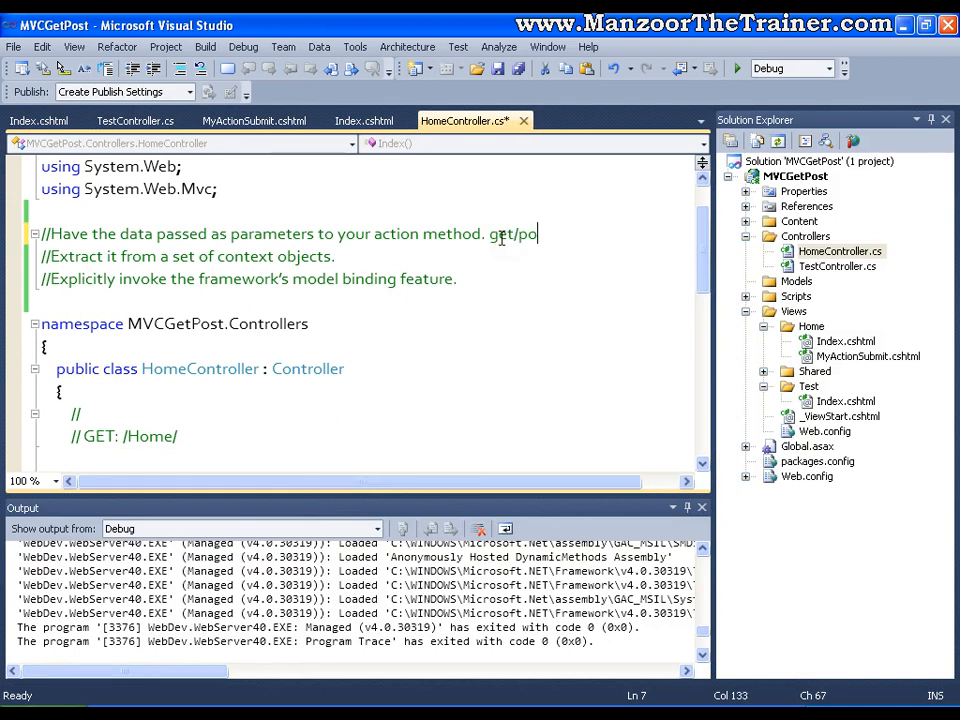
pyautogui.write('st')
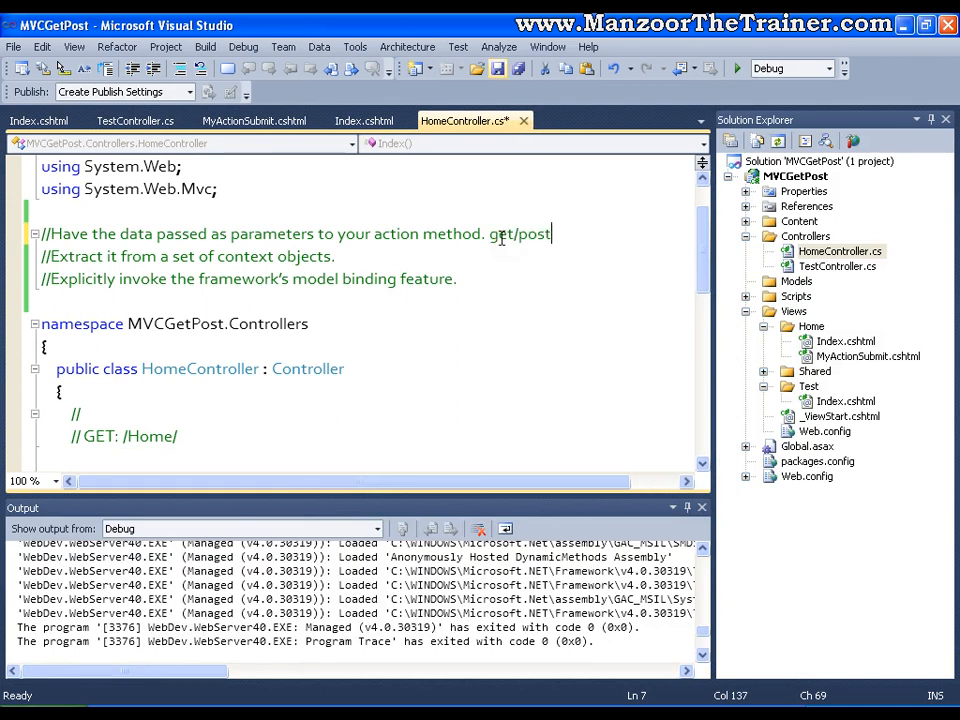
# Save HomeController.cs with the 'get/post' comment, close the Output window, and review the N_Name and N_Age parameters.
pyautogui.click(503, 68)
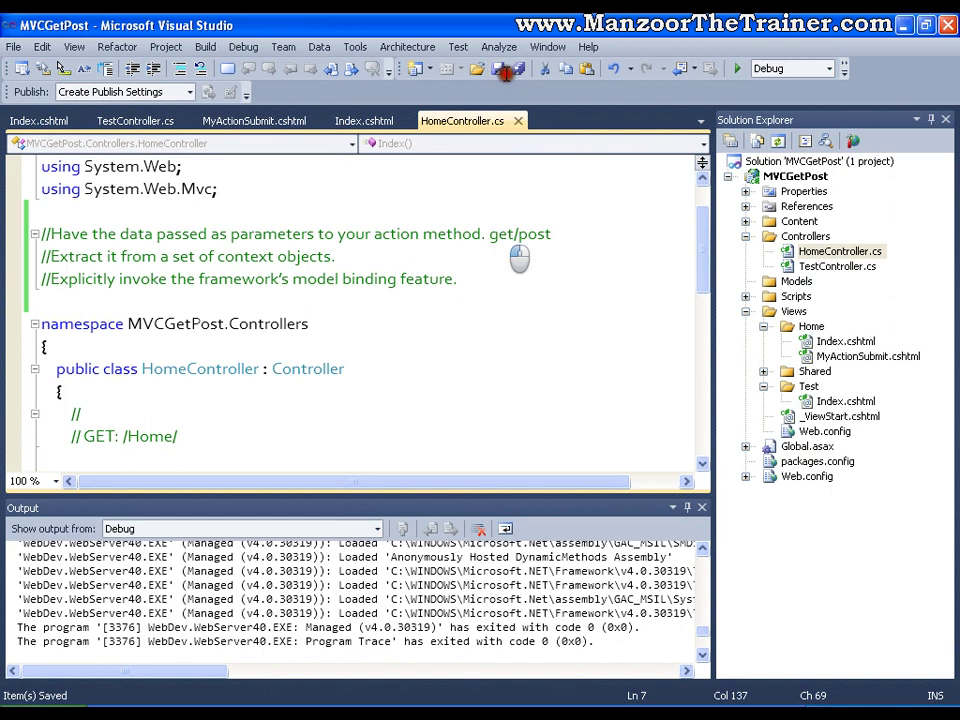
pyautogui.click(702, 507)
pyautogui.doubleClick(424, 458)
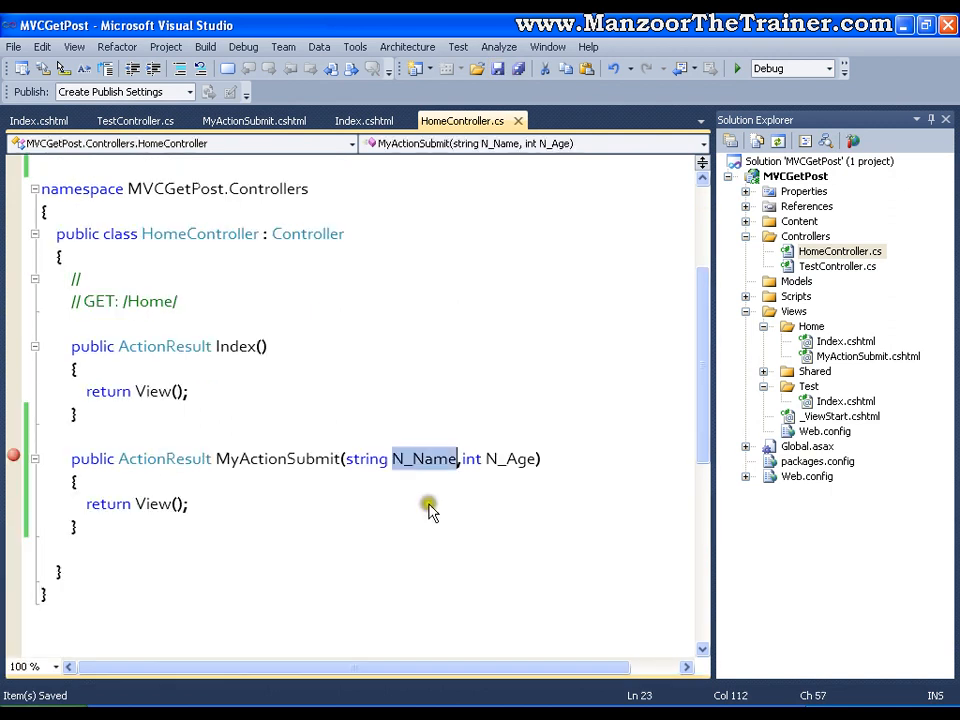
pyautogui.click(503, 465)
pyautogui.doubleClick(503, 465)
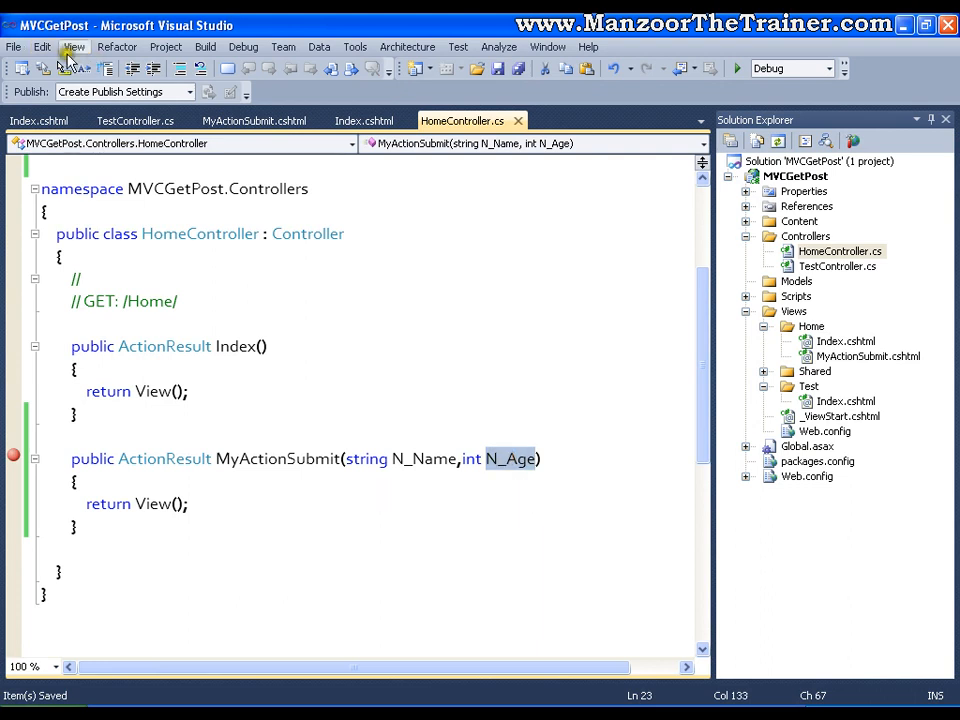
# Inspect tbl_MyTable's Id, Name and Age columns in Server Explorer.
pyautogui.hotkey('ctrl', 'alt', 's')
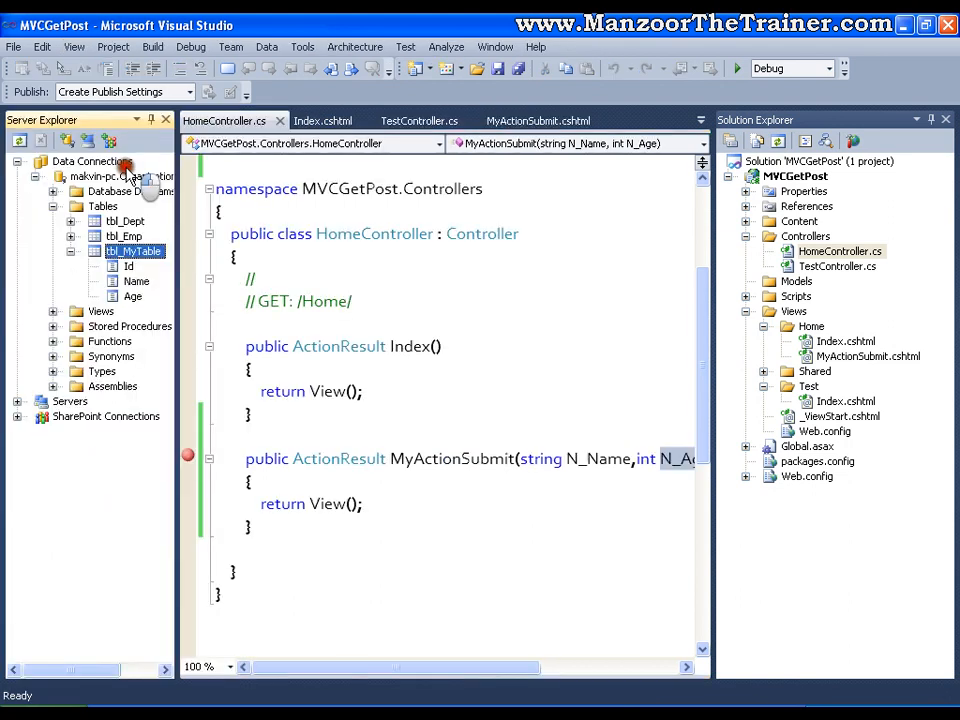
pyautogui.click(124, 252)
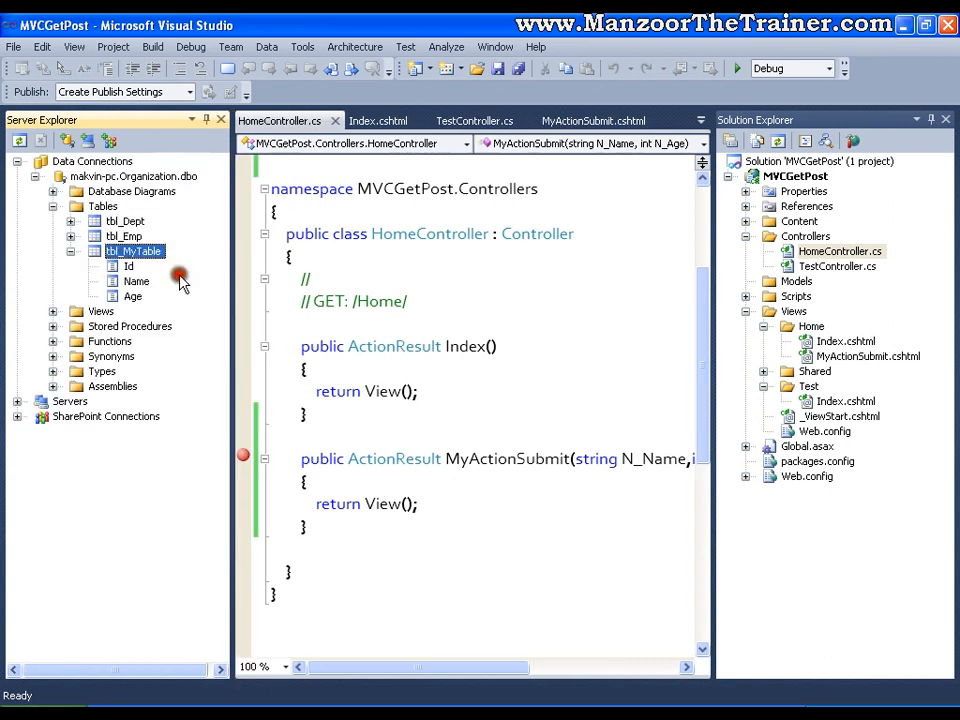
pyautogui.click(130, 266)
pyautogui.click(134, 296)
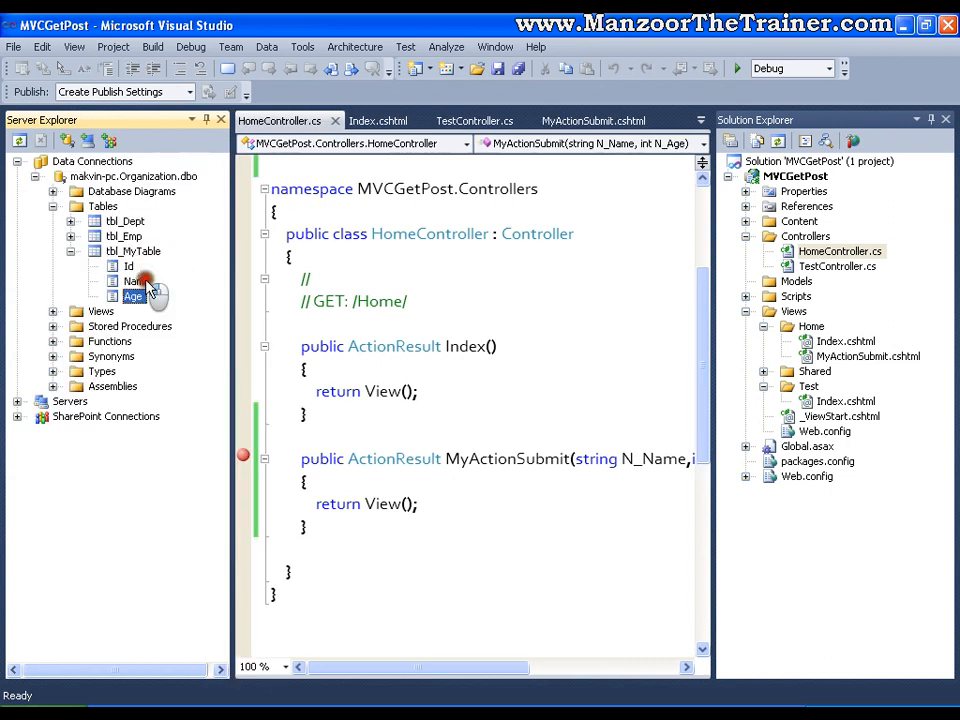
pyautogui.click(130, 266)
pyautogui.click(135, 281)
pyautogui.click(135, 296)
# Collapse tbl_MyTable's column list and select the MVCGetPost project as the target for a new item.
pyautogui.moveTo(206, 427); pyautogui.dragTo(173, 427)
pyautogui.click(133, 251)
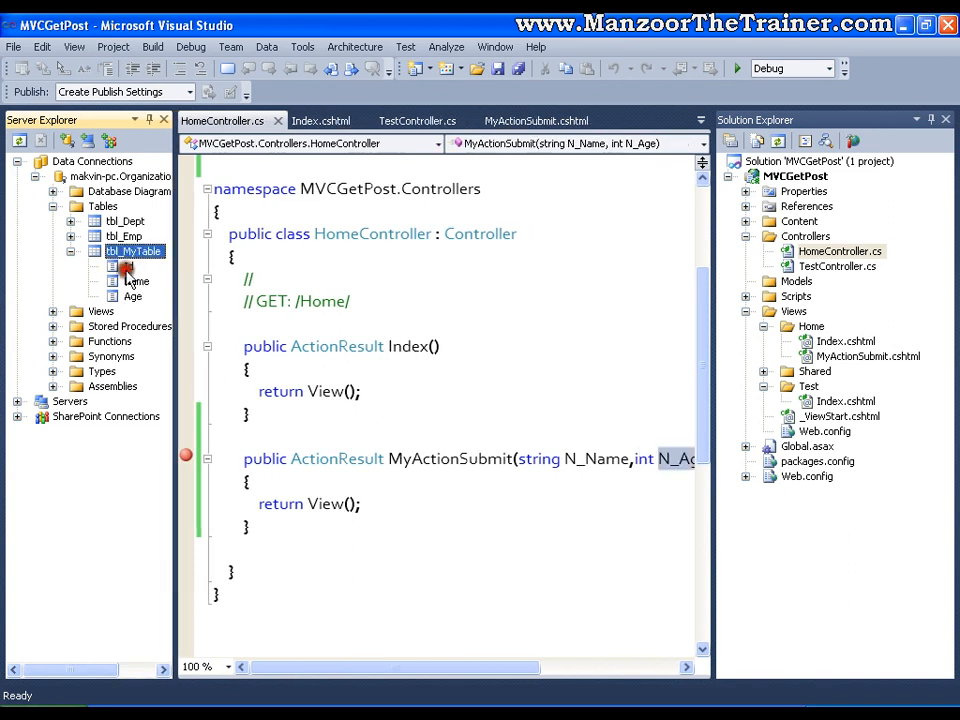
pyautogui.click(71, 251)
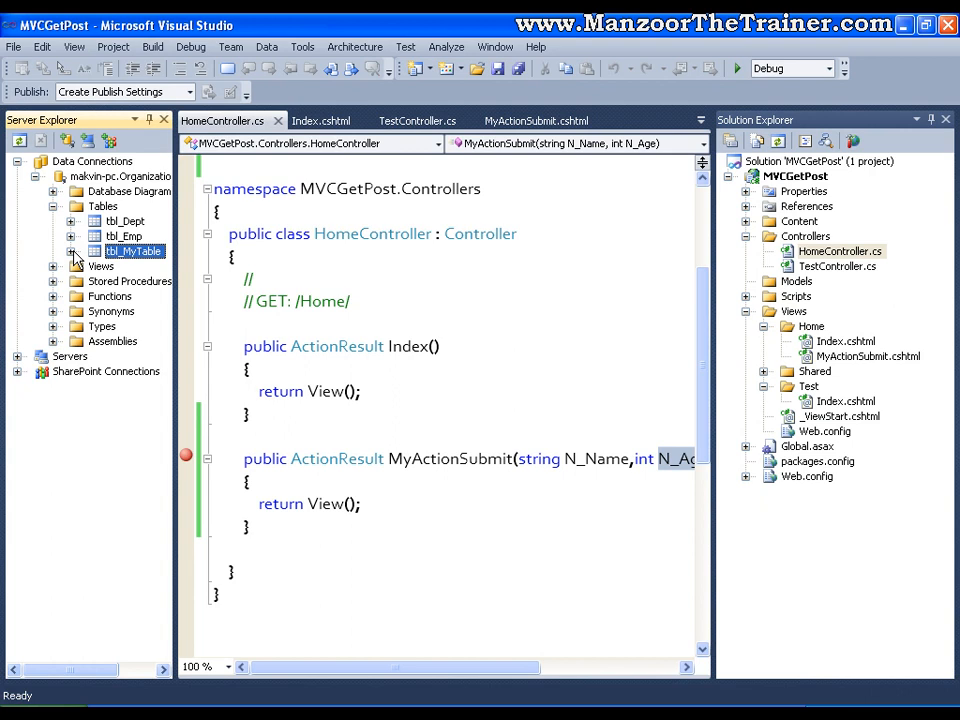
pyautogui.click(790, 176)
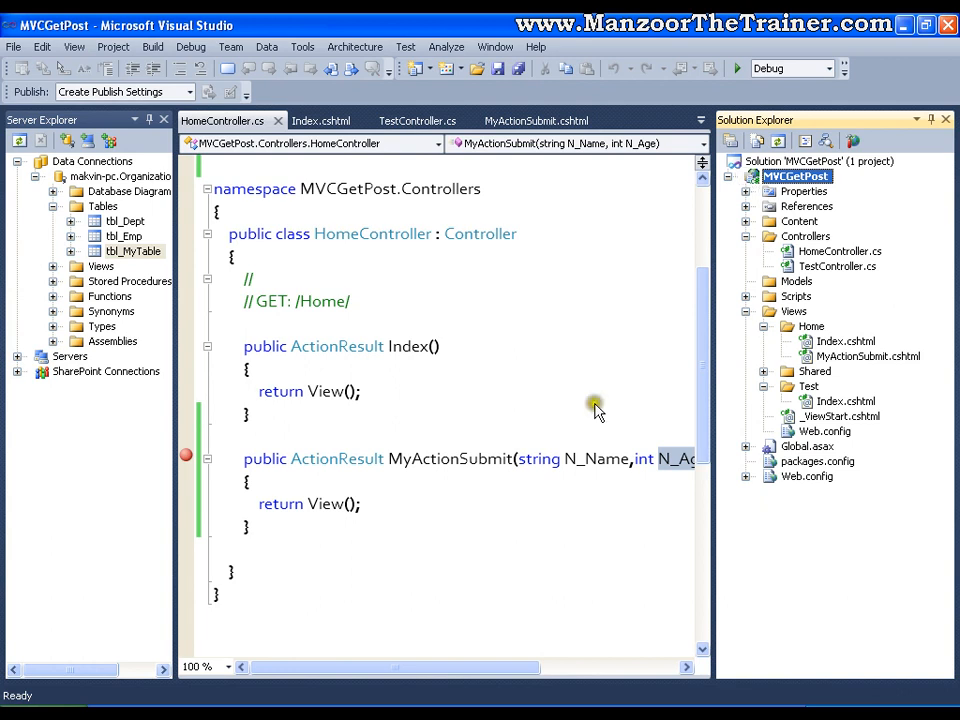
# Add a Data > ADO.NET Entity Data Model named MyModel.edmx to the MVCGetPost project.
pyautogui.press('F5')
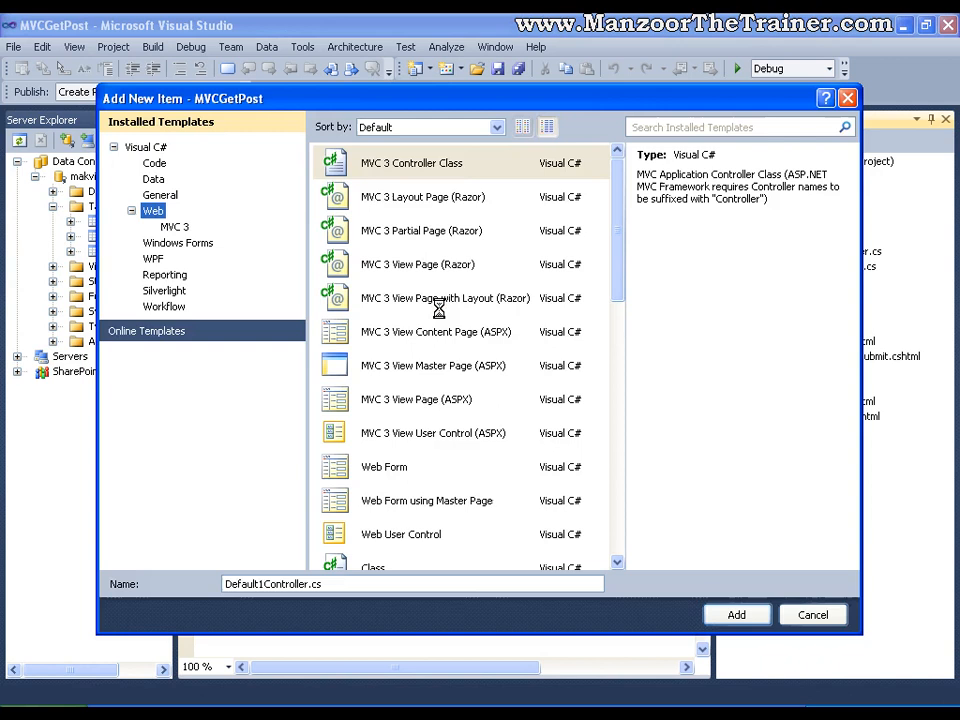
pyautogui.click(152, 178)
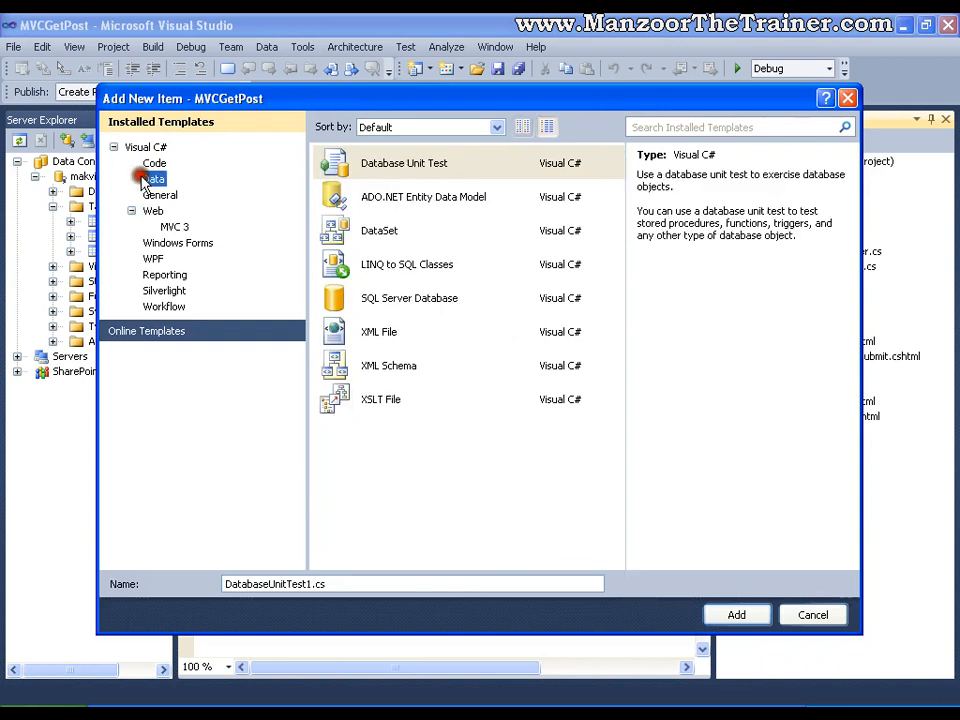
pyautogui.click(345, 197)
pyautogui.click(393, 197)
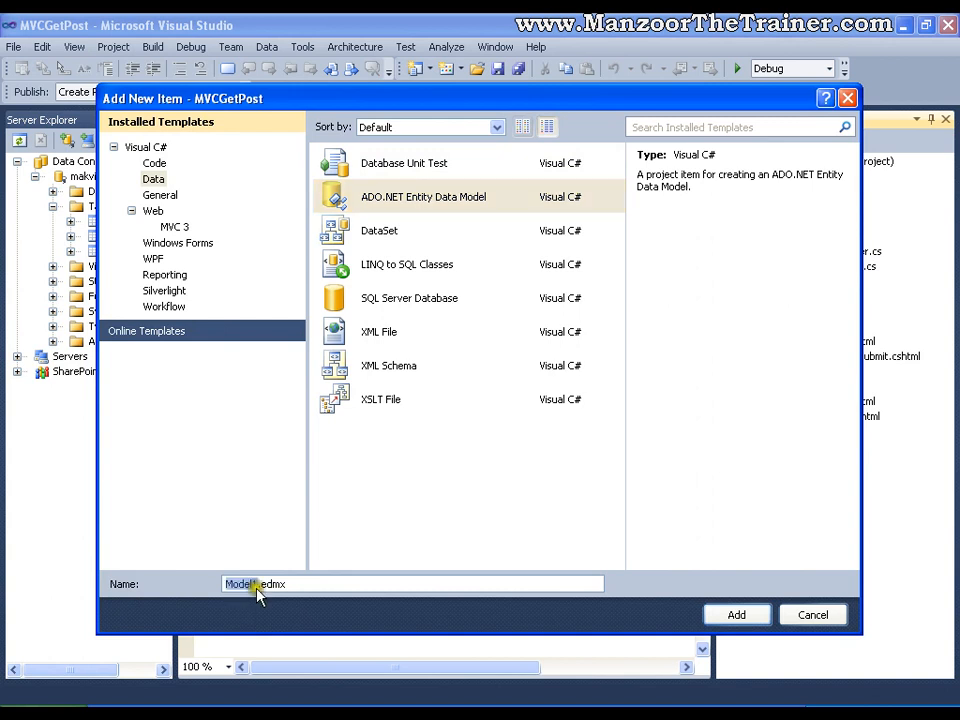
pyautogui.moveTo(258, 590); pyautogui.dragTo(220, 590)
pyautogui.write('M')
pyautogui.write('yMode')
pyautogui.write('l')
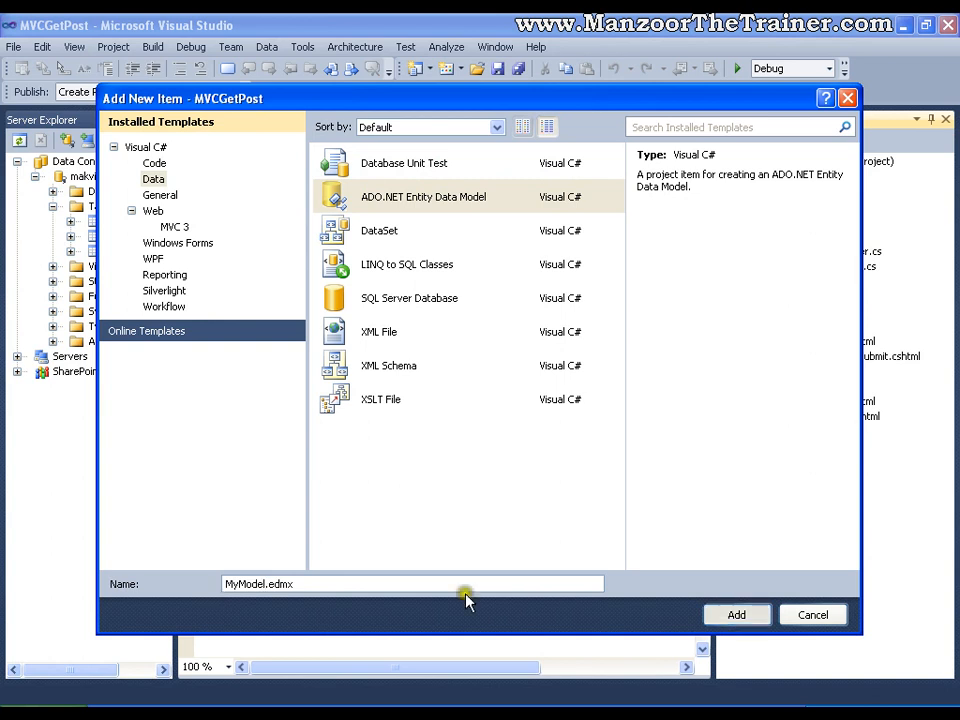
pyautogui.click(736, 614)
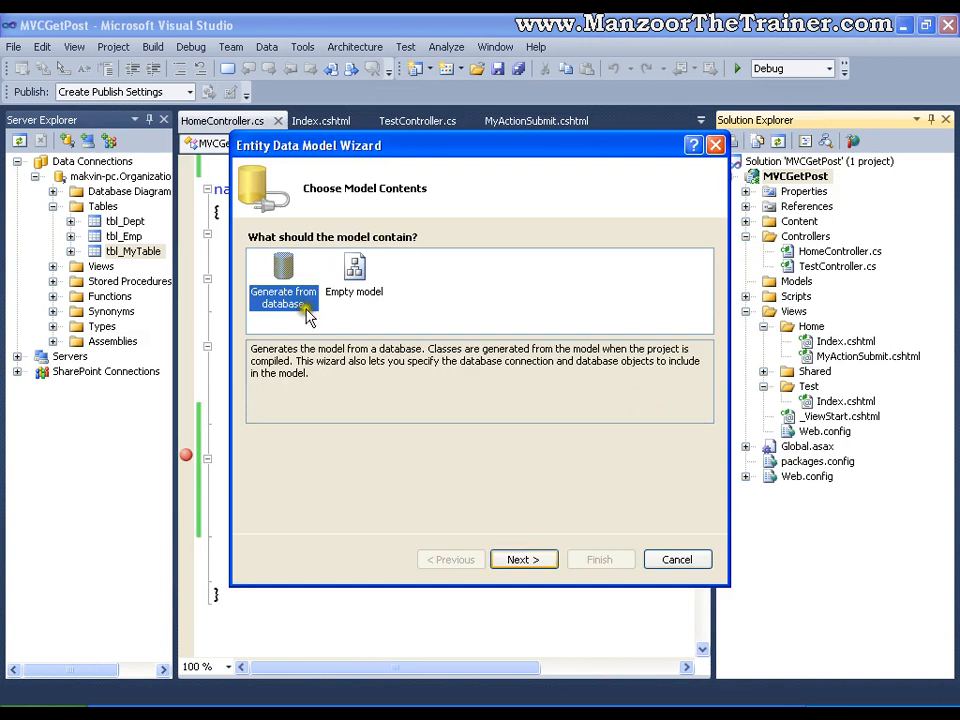
# Generate the model from the Organization database connection, including only tbl_MyTable, and finish the wizard.
pyautogui.click(524, 559)
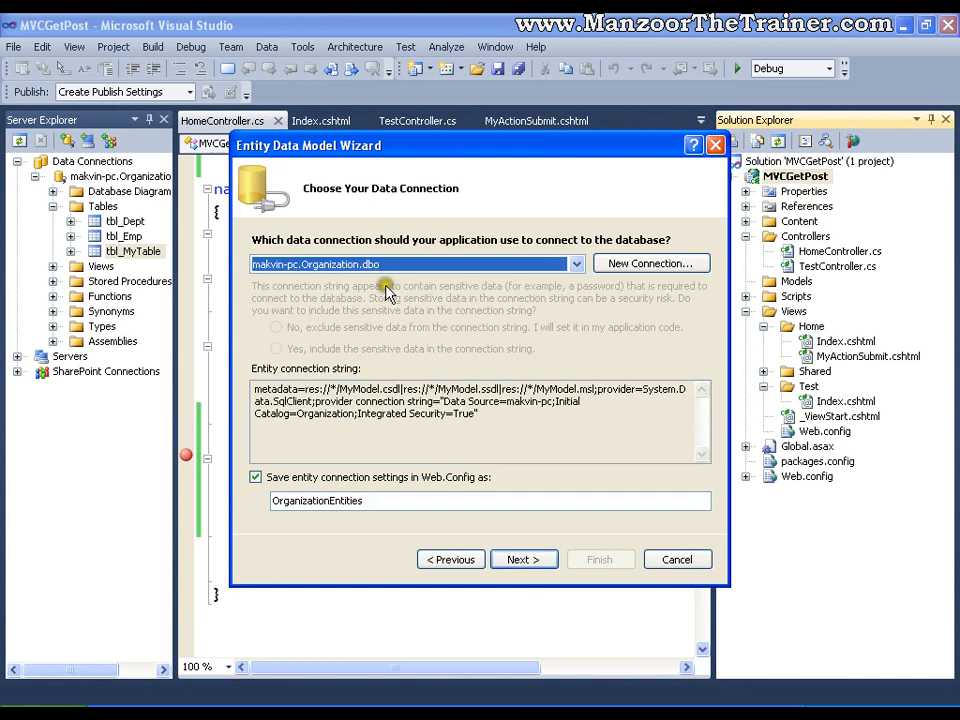
pyautogui.click(524, 559)
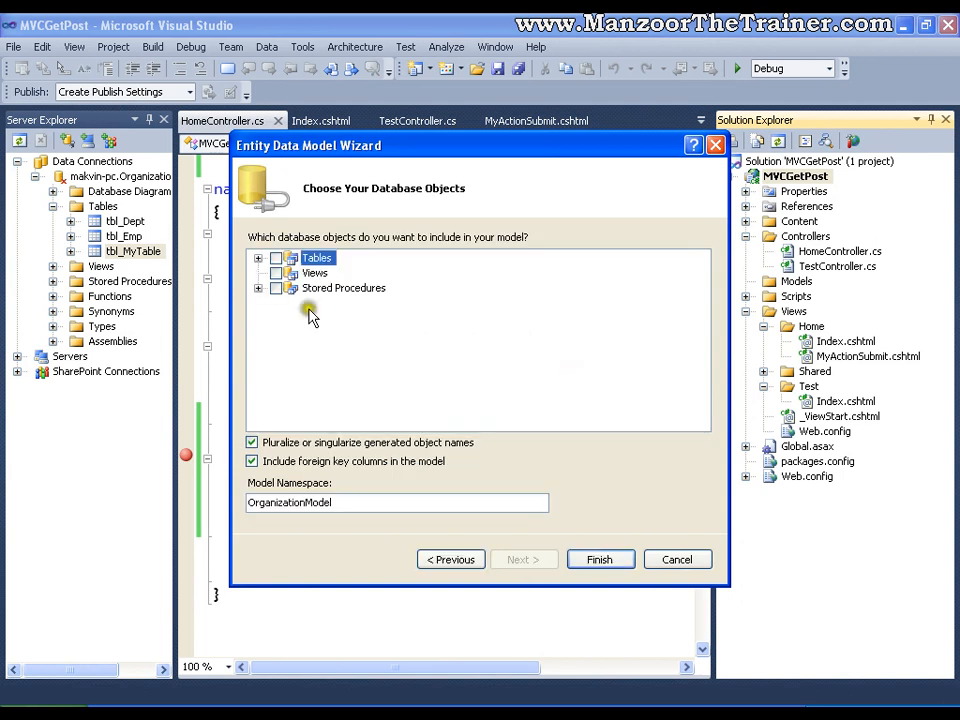
pyautogui.click(258, 262)
pyautogui.click(260, 305)
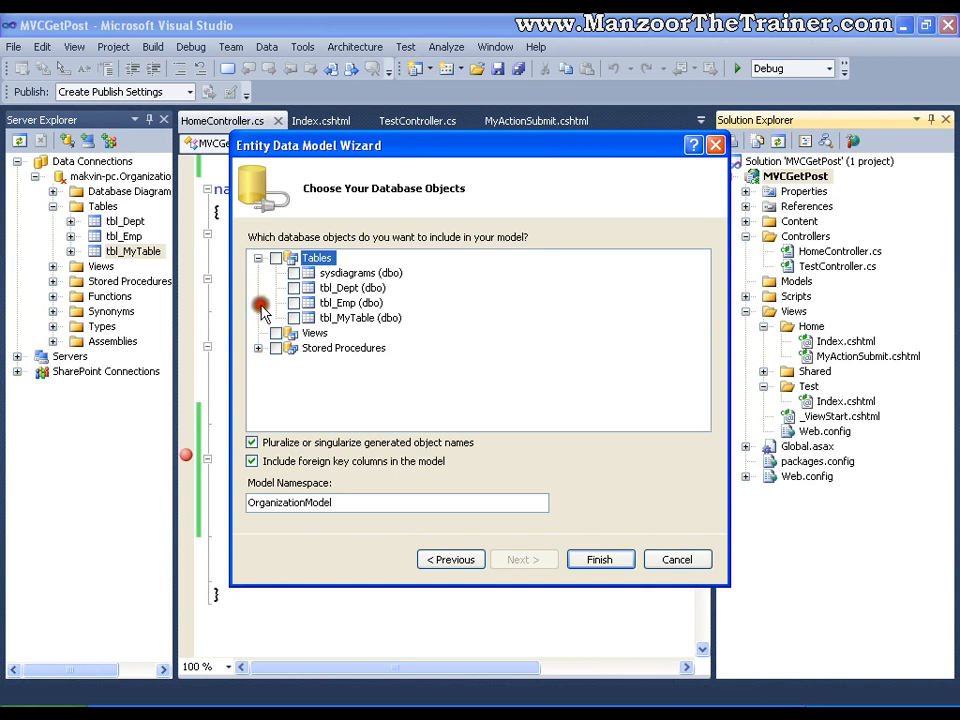
pyautogui.click(294, 318)
pyautogui.click(530, 559)
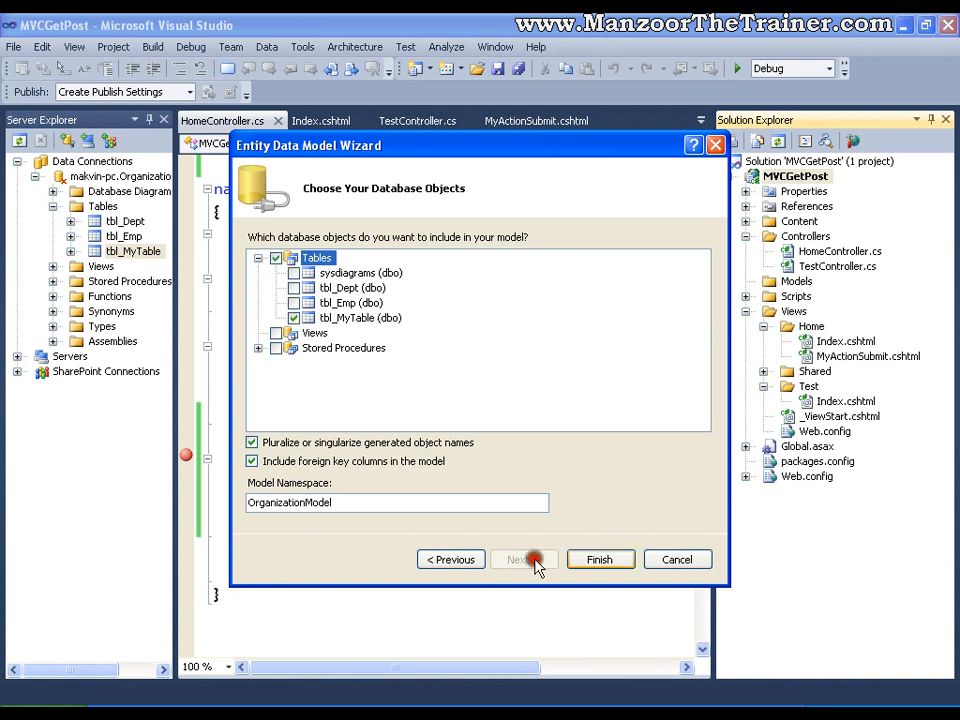
pyautogui.click(600, 559)
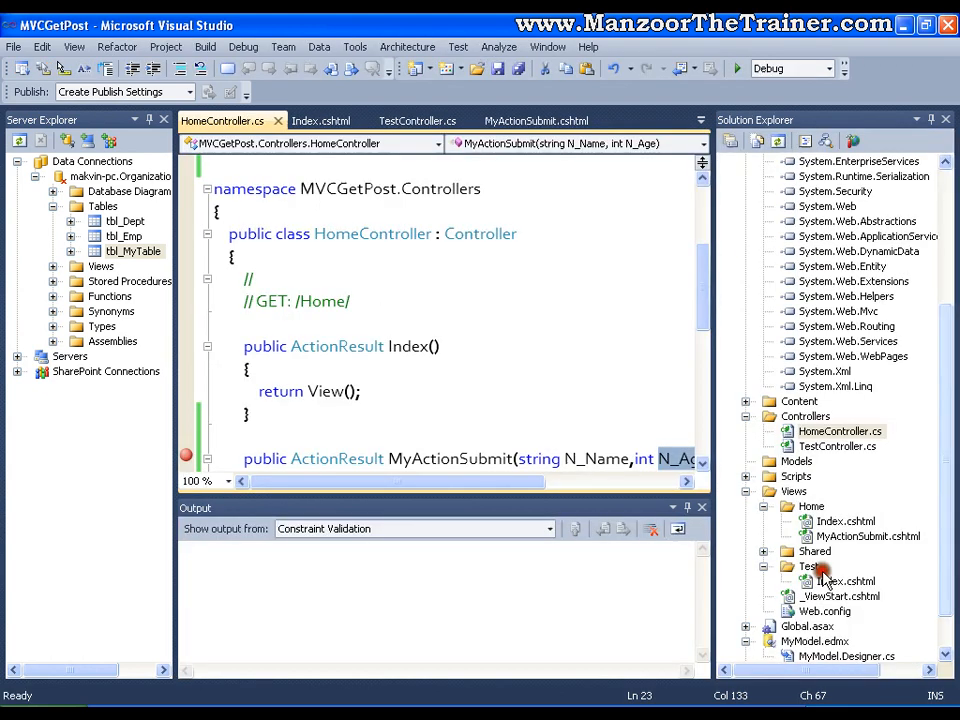
pyautogui.scroll(-3, 941, 477)
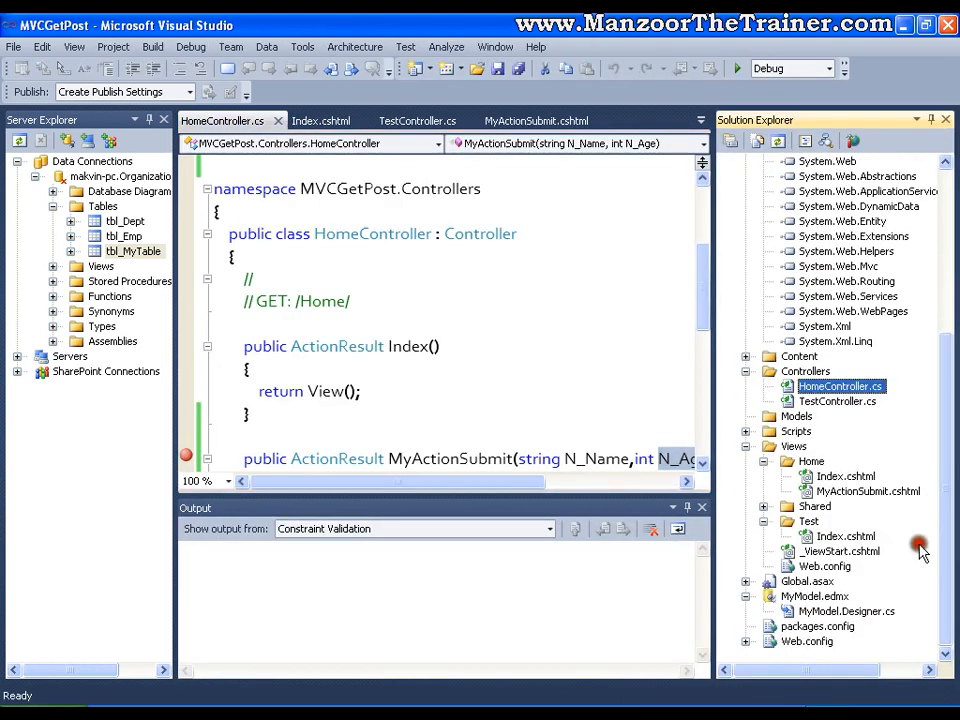
# Open MyModel.Designer.cs and expand its Contexts region to show the OrganizationEntities class.
pyautogui.click(884, 611)
pyautogui.doubleClick(884, 611)
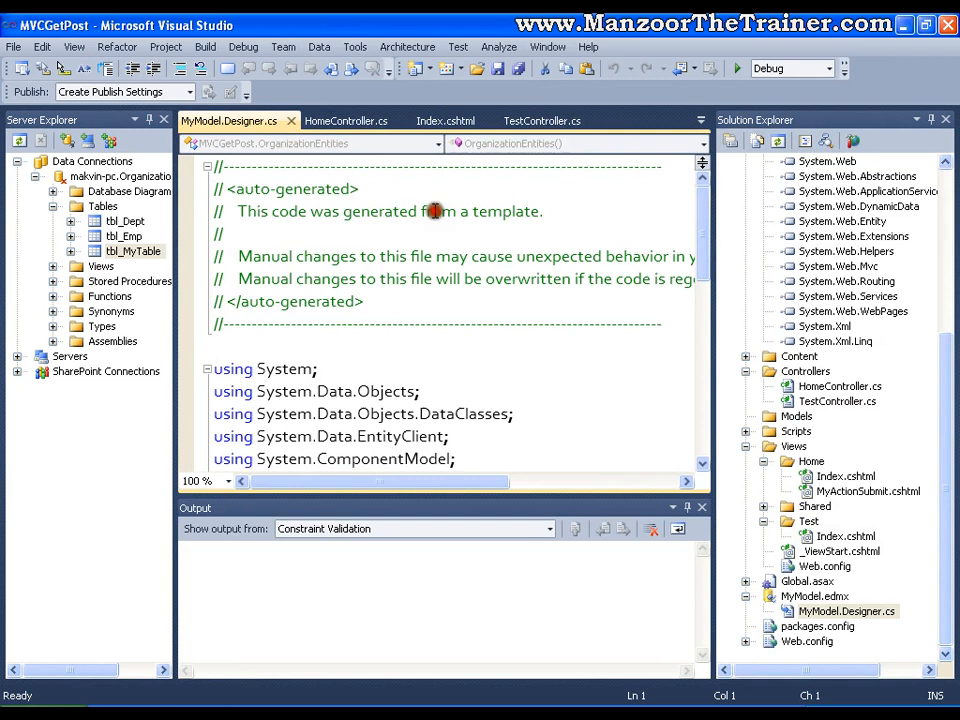
pyautogui.scroll(-3, 433, 211)
pyautogui.scroll(-1, 498, 304)
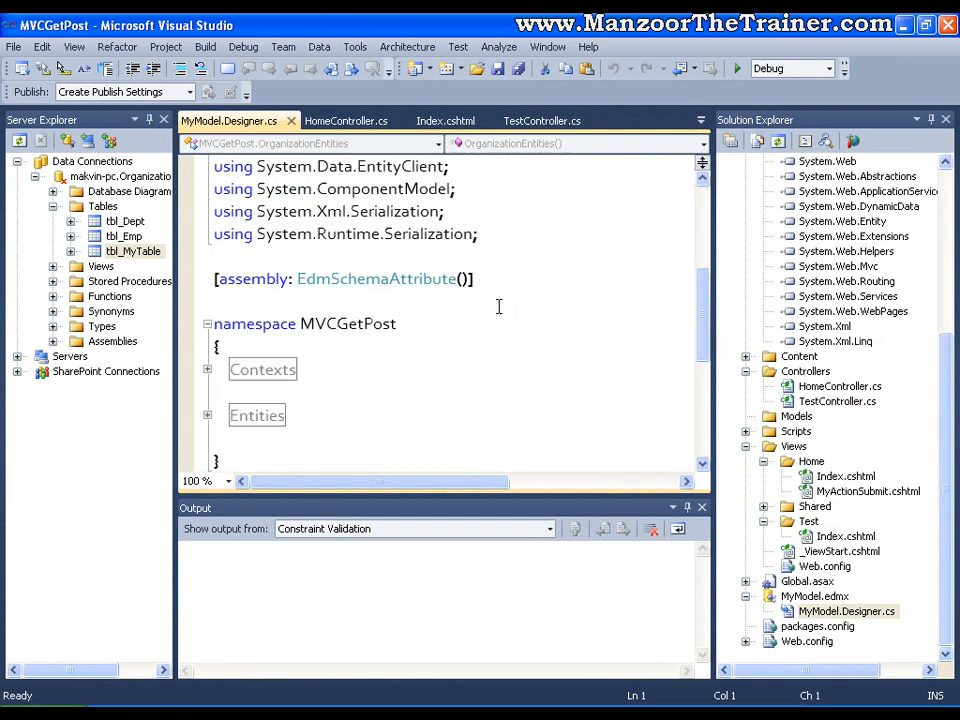
pyautogui.doubleClick(334, 325)
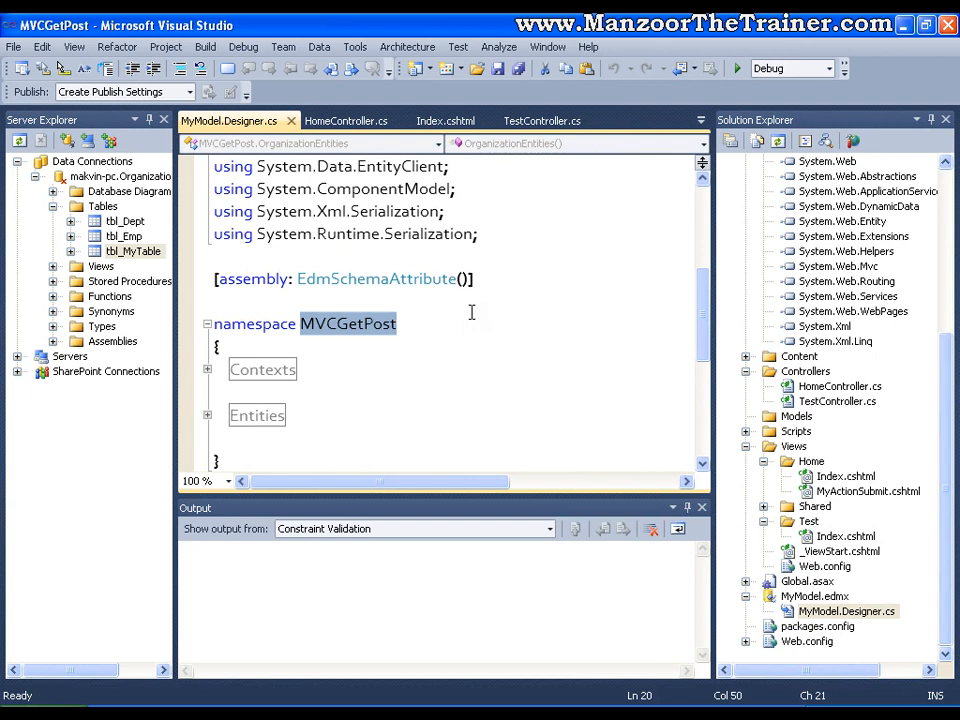
pyautogui.click(207, 370)
pyautogui.scroll(-2, 348, 420)
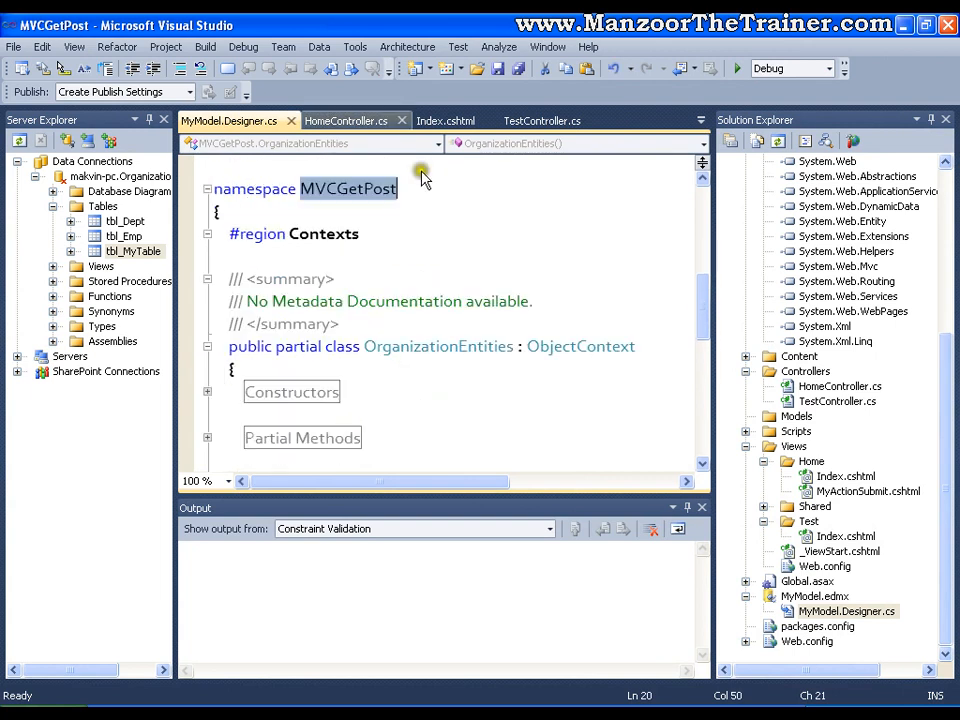
# Return to HomeController.cs, hide the solution tree, and add a blank line inside MyActionSubmit.
pyautogui.click(345, 121)
pyautogui.scroll(3, 510, 370)
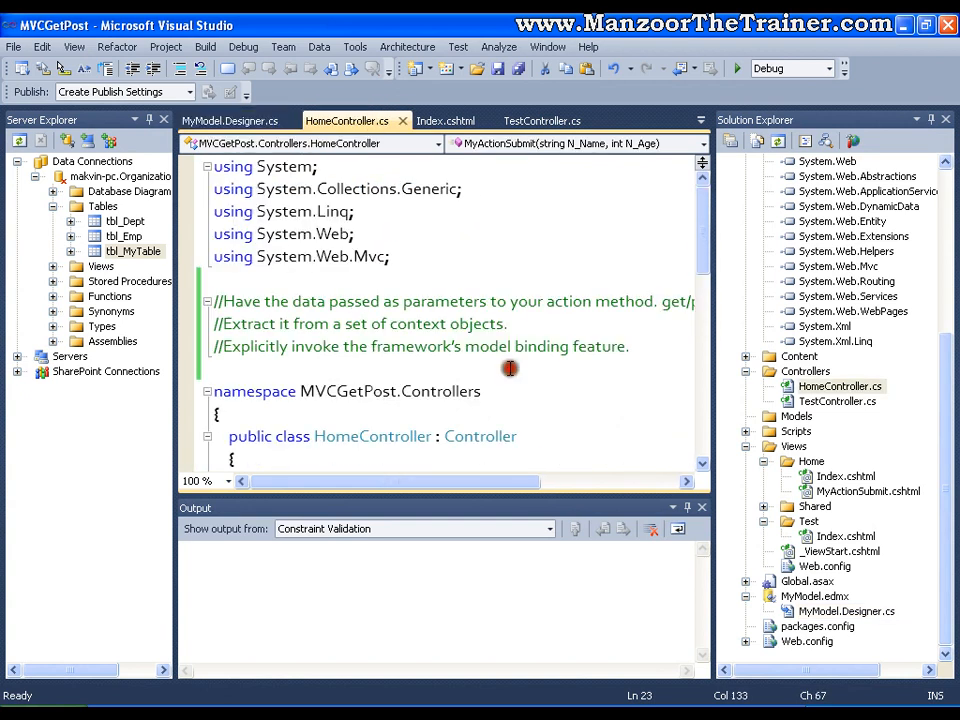
pyautogui.click(475, 280)
pyautogui.click(458, 274)
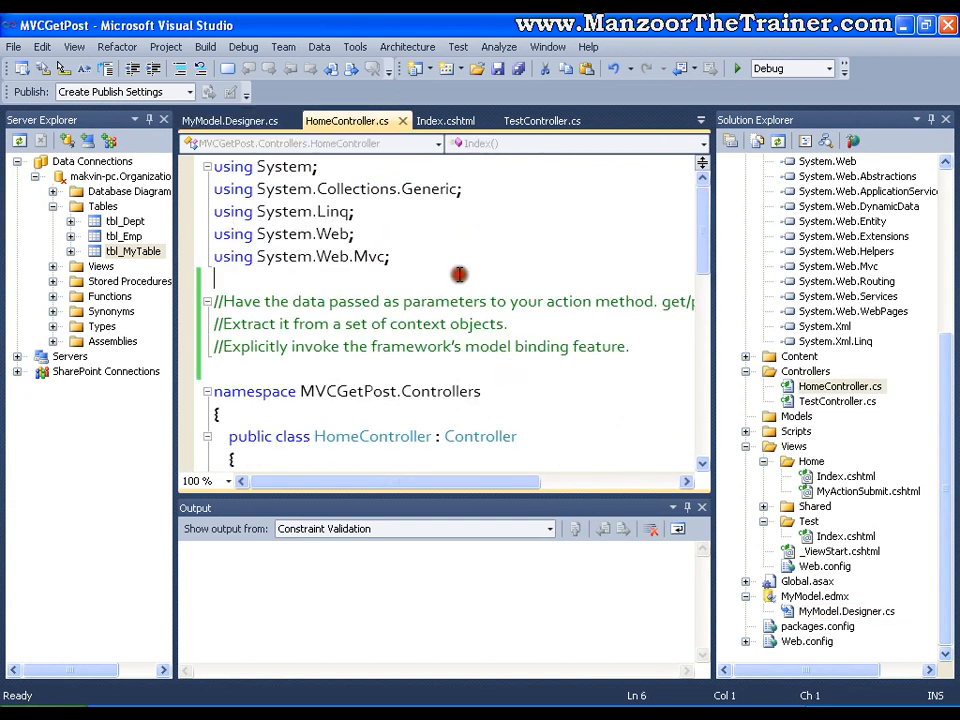
pyautogui.write('using ')
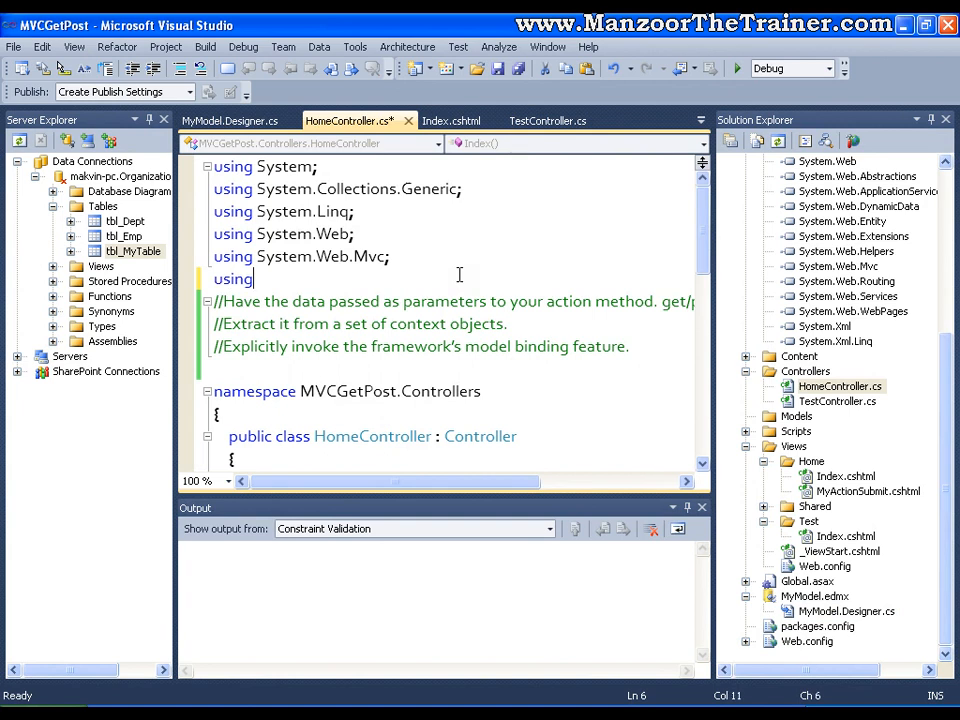
pyautogui.write('MVCGetPost;')
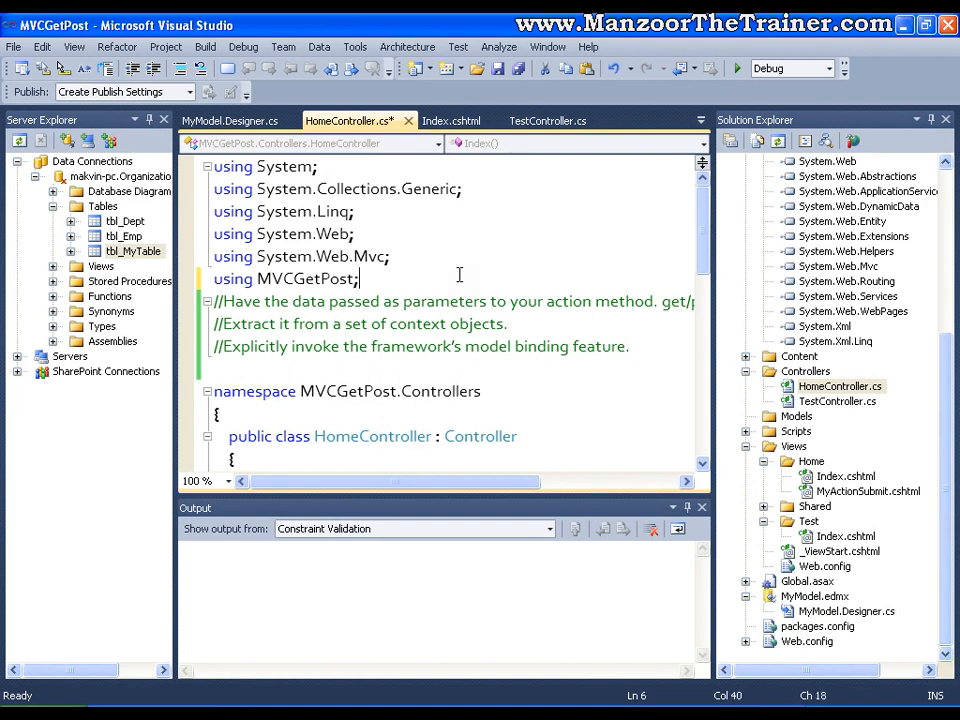
pyautogui.scroll(-2, 459, 275)
pyautogui.scroll(-3, 459, 275)
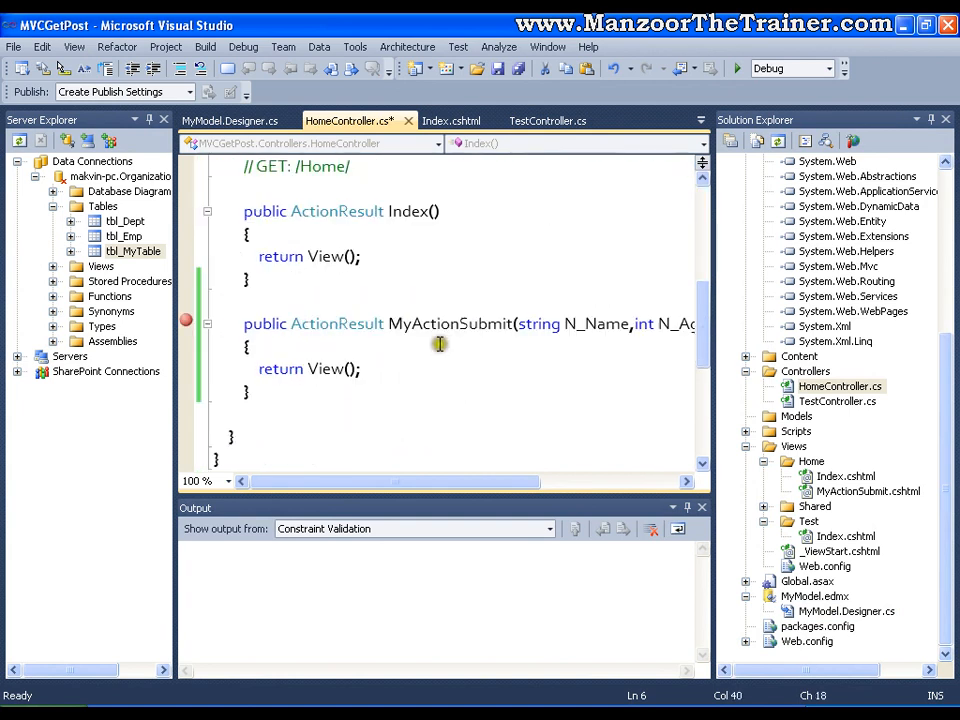
pyautogui.click(930, 119)
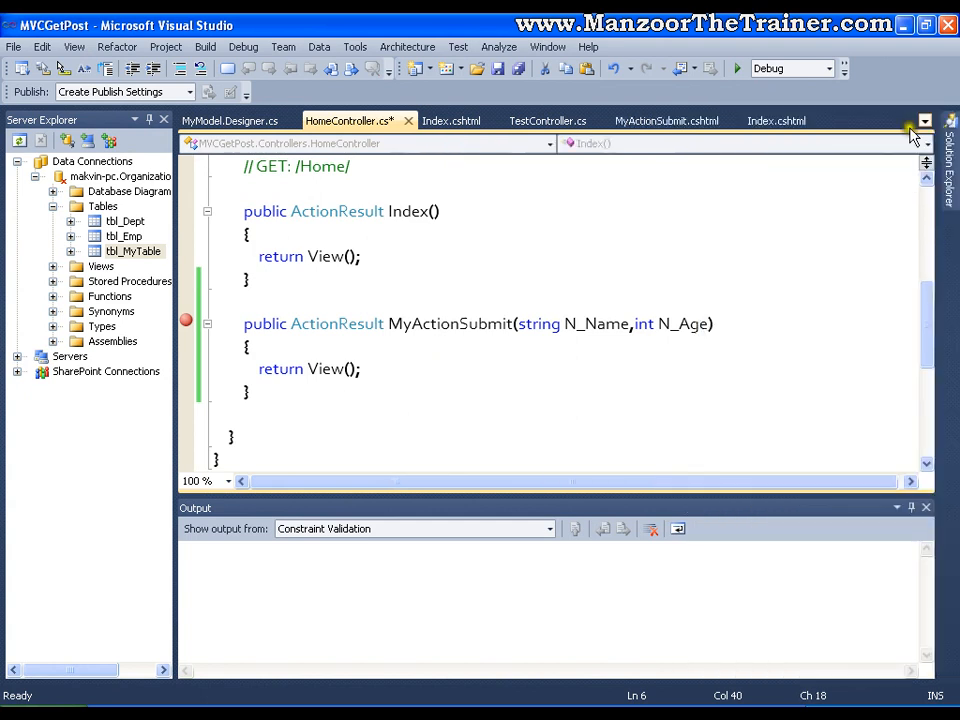
pyautogui.click(471, 347)
pyautogui.press('Return')
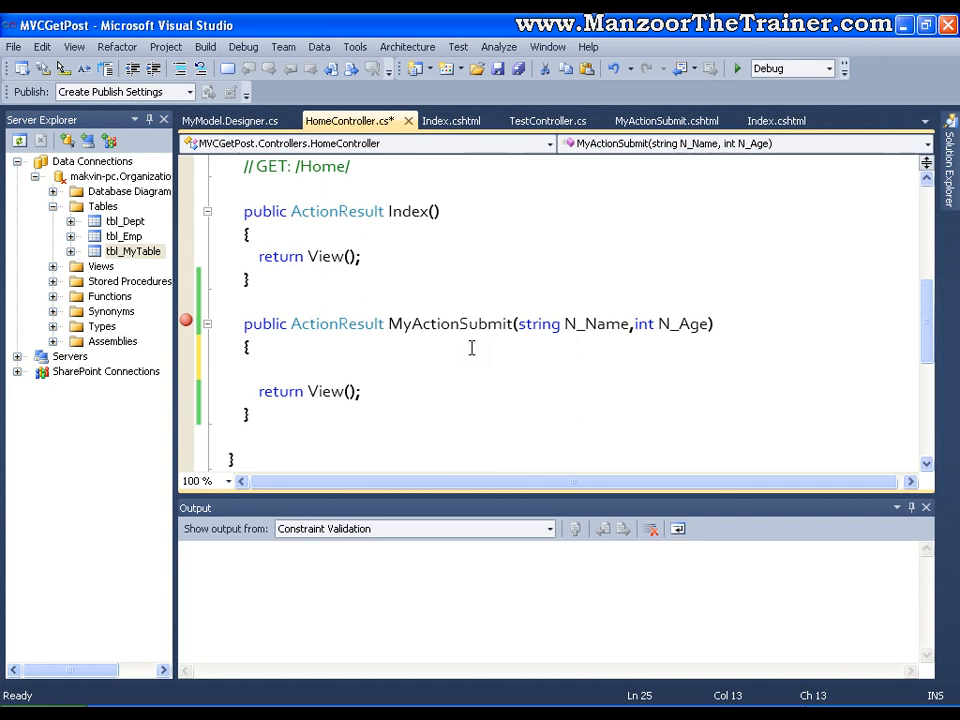
pyautogui.write('Oor')
# Delete the half-typed word 'Orga' from MyActionSubmit and save HomeController.cs.
pyautogui.press('BackSpace')
pyautogui.press('BackSpace')
pyautogui.write('rg')
pyautogui.write('a')
pyautogui.doubleClick(280, 369)
pyautogui.press('Delete')
pyautogui.click(259, 365)
pyautogui.hotkey('ctrl', 's')
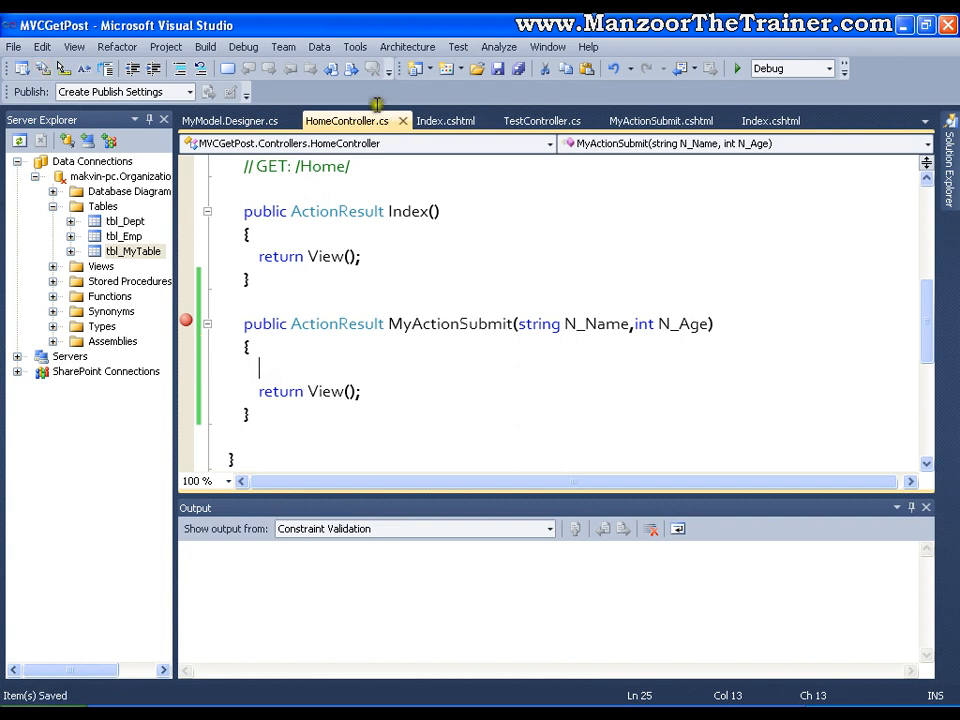
# Rebuild the MVCGetPost project (1 succeeded, 0 failed) and return focus to MyActionSubmit.
pyautogui.click(948, 160)
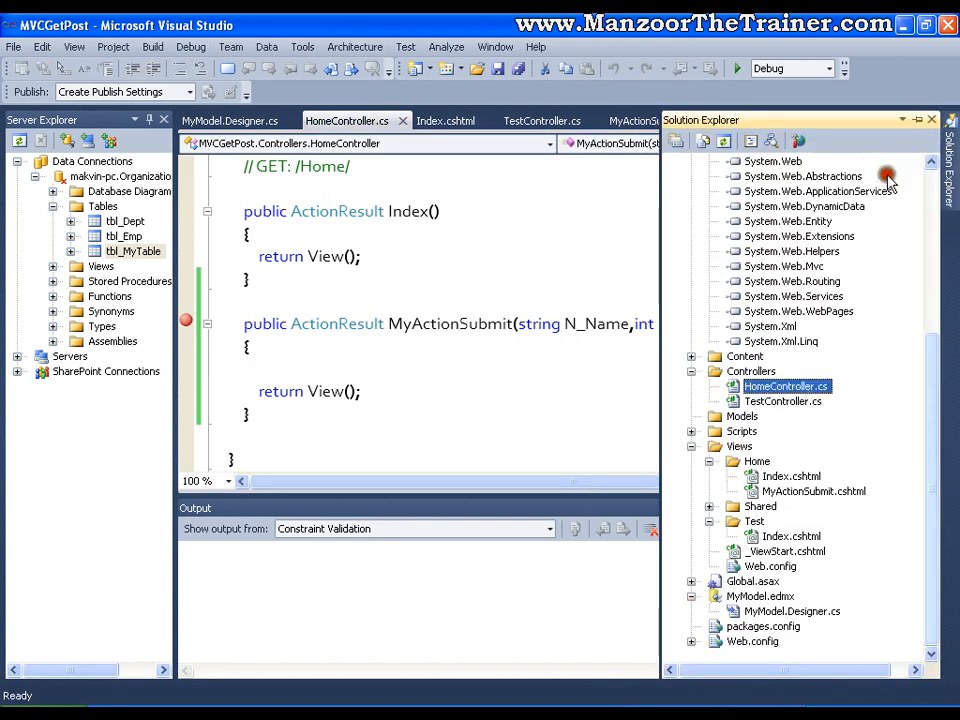
pyautogui.scroll(5, 900, 300)
pyautogui.click(740, 176)
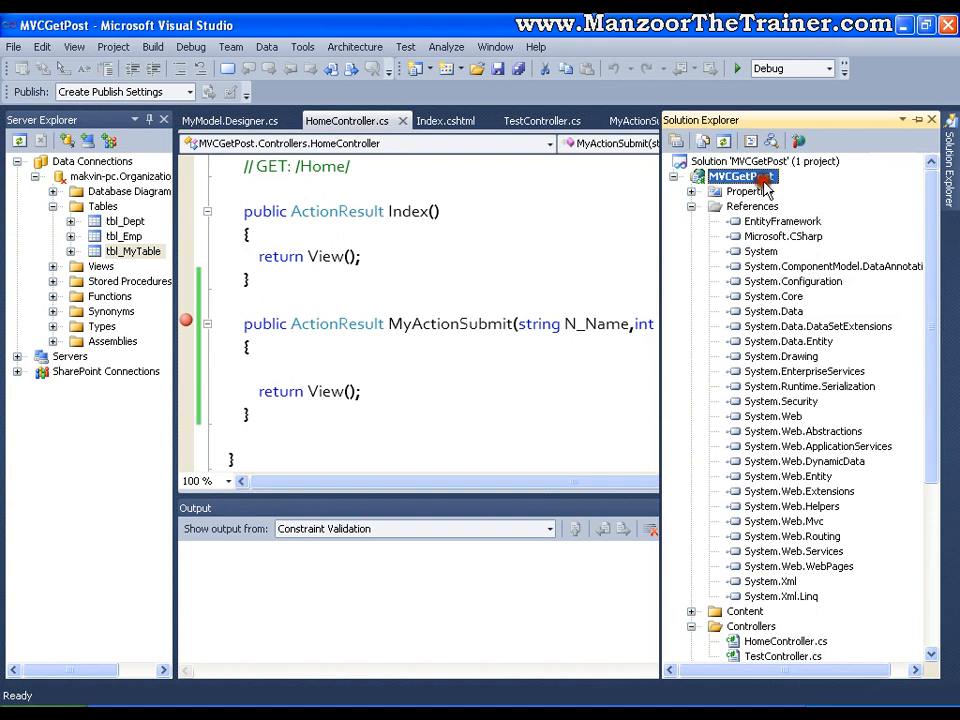
pyautogui.hotkey('ctrl', 'shift', 'b')
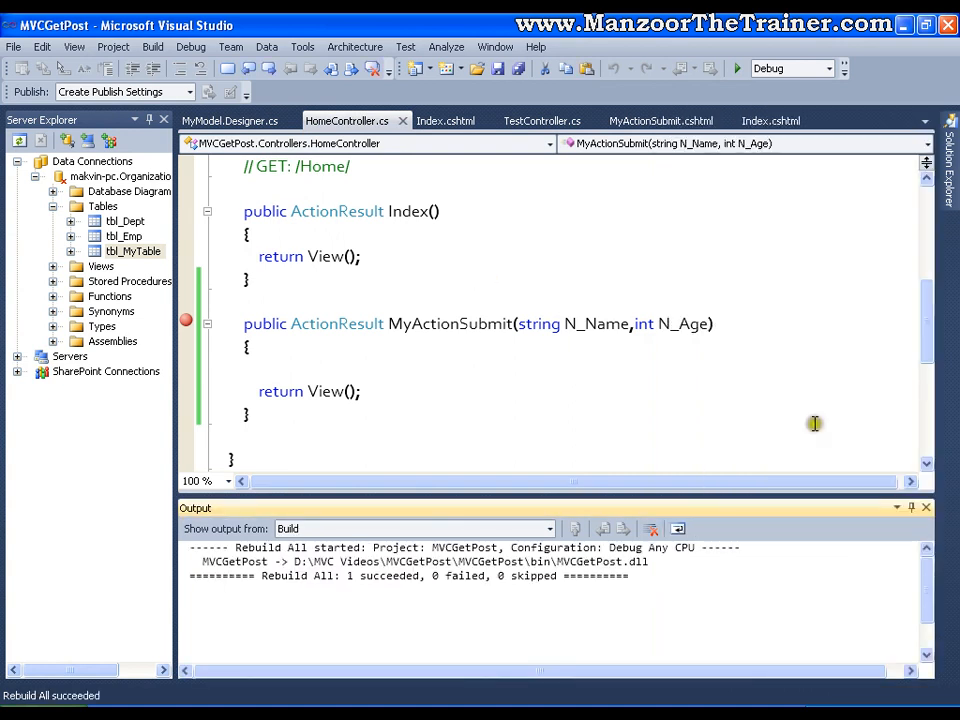
pyautogui.click(405, 375)
pyautogui.click(398, 370)
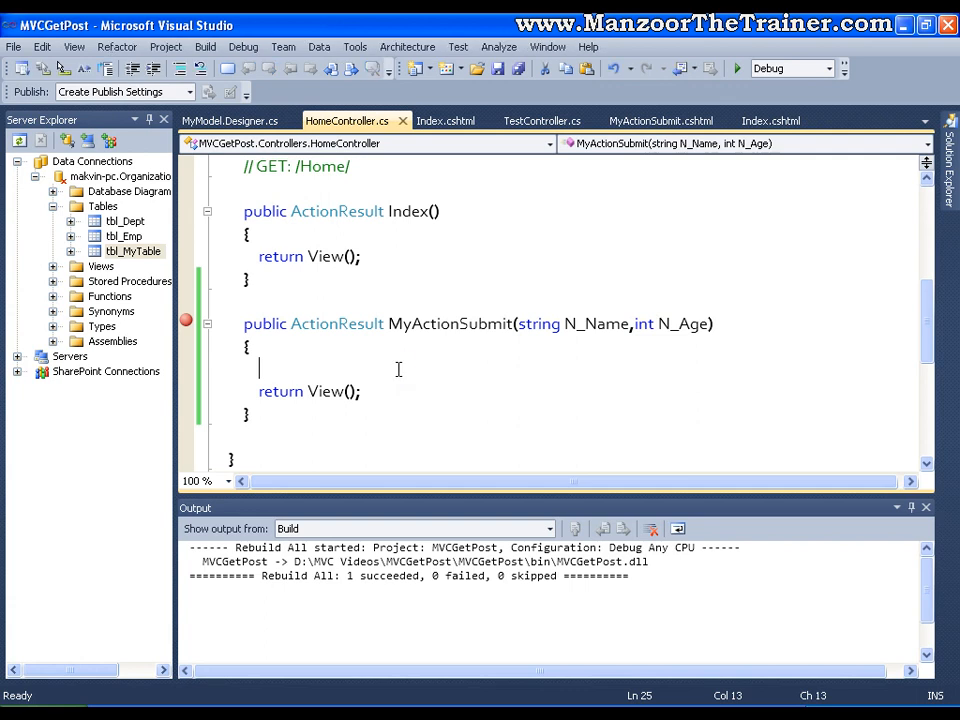
pyautogui.write('Or')
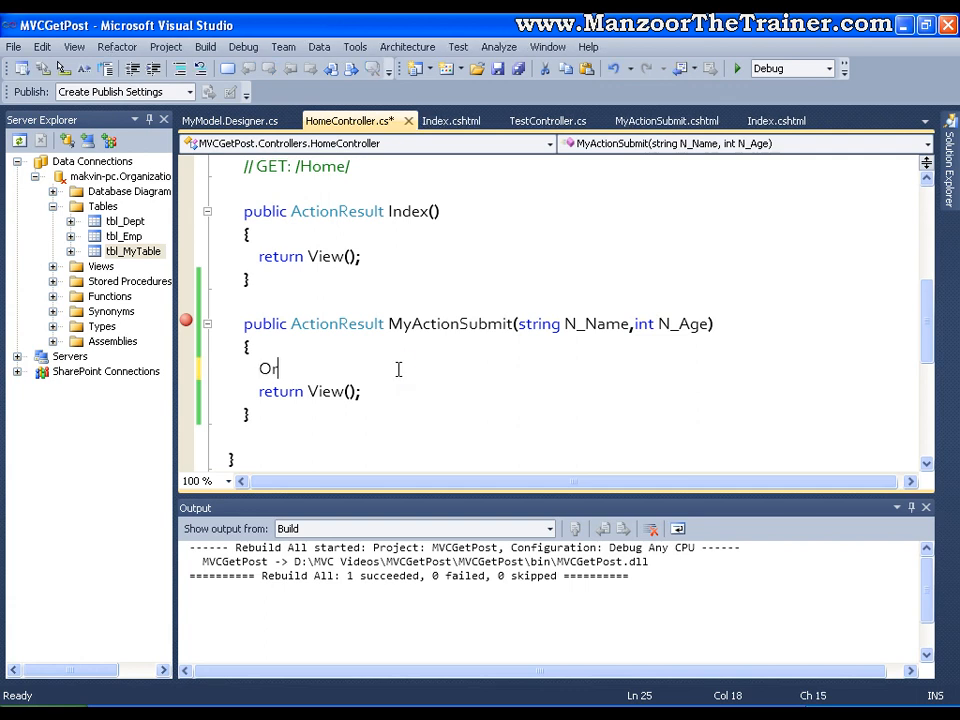
# Declare an OrganizationEntities context and a tbl_MyTable obj, assigning N_Name to obj.Name and N_Age to obj.Age.
pyautogui.press('Tab')
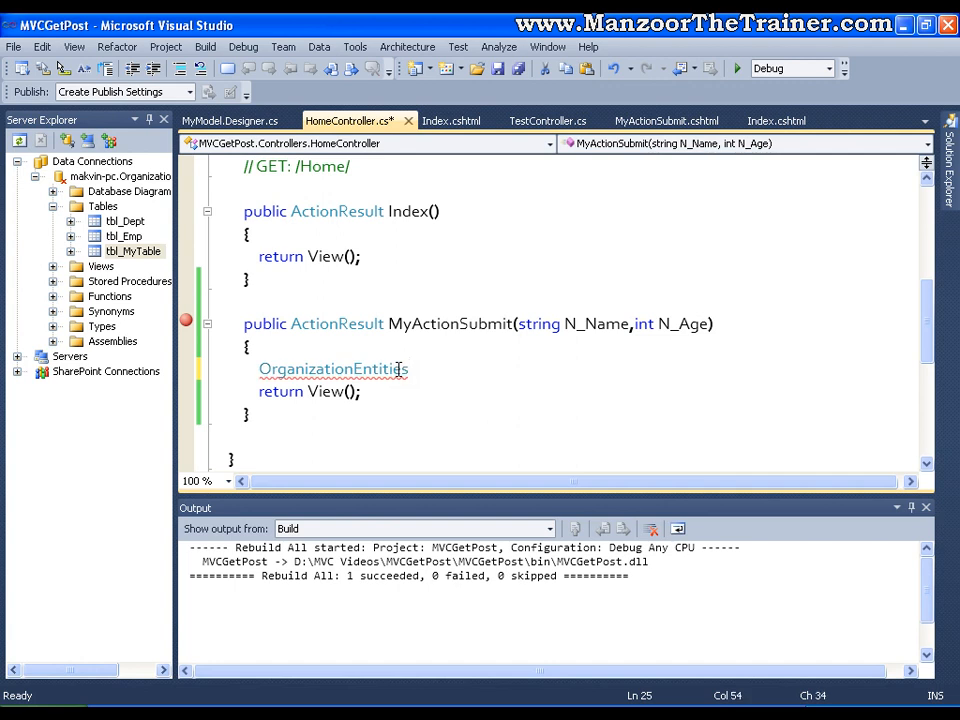
pyautogui.write('OE = ')
pyautogui.write('new')
pyautogui.write(' OrganizationEntities();')
pyautogui.press('Return')
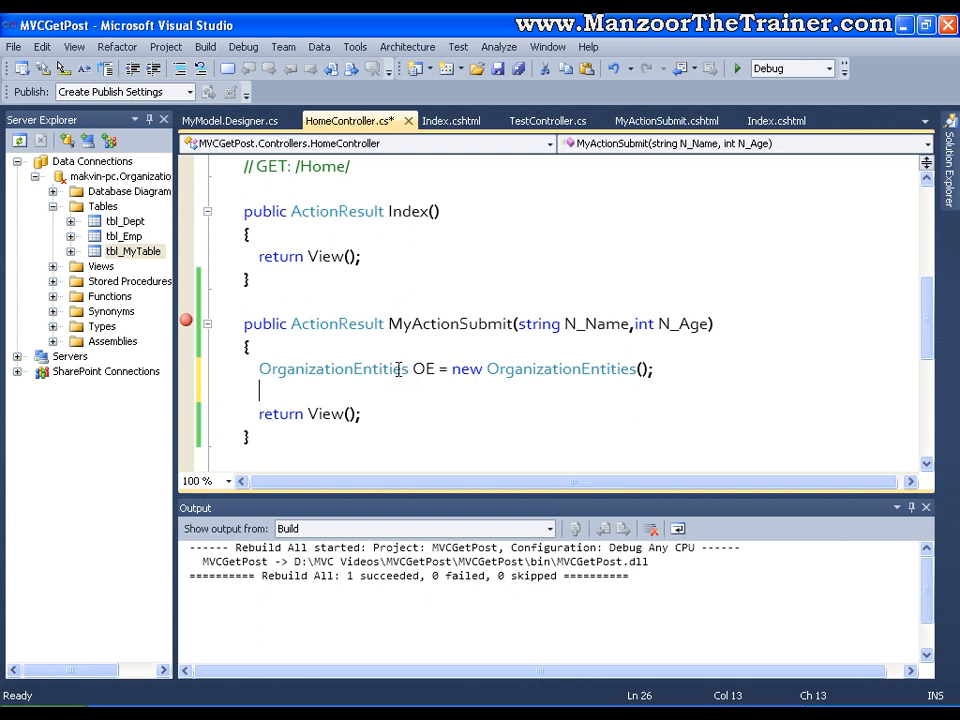
pyautogui.write('tb')
pyautogui.write('l_MyTable')
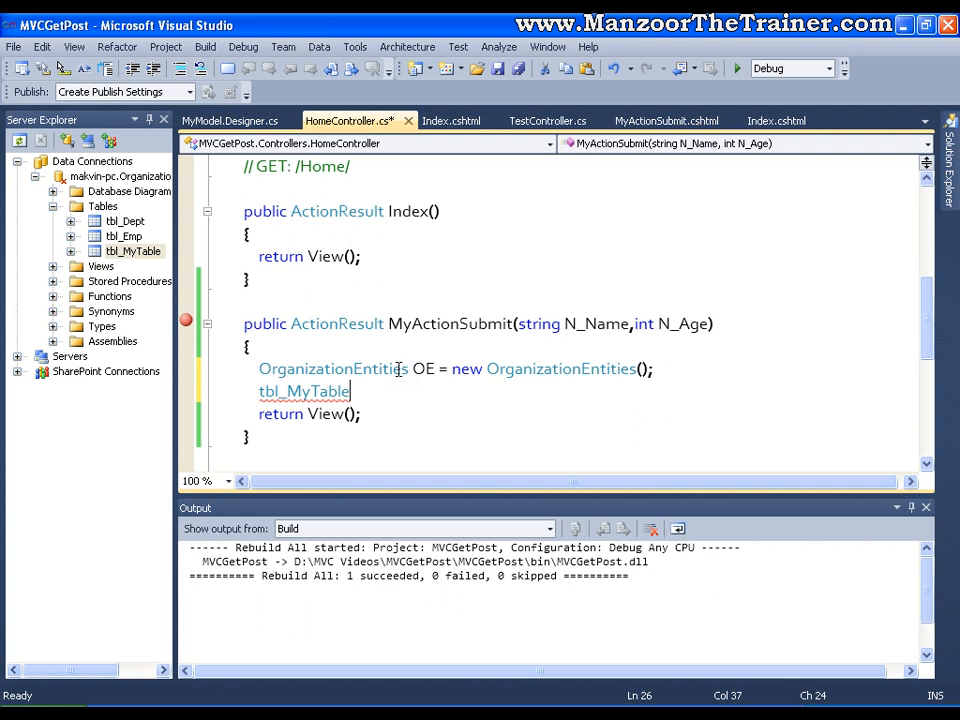
pyautogui.write(' obj ')
pyautogui.write('= new ')
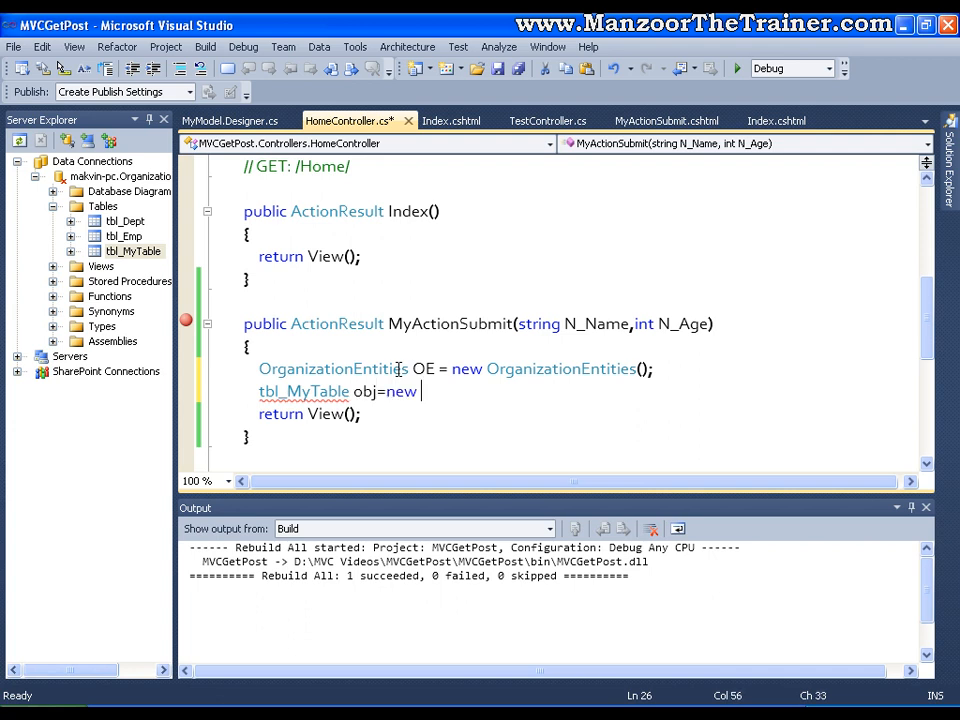
pyautogui.write('tbl_MyTable()')
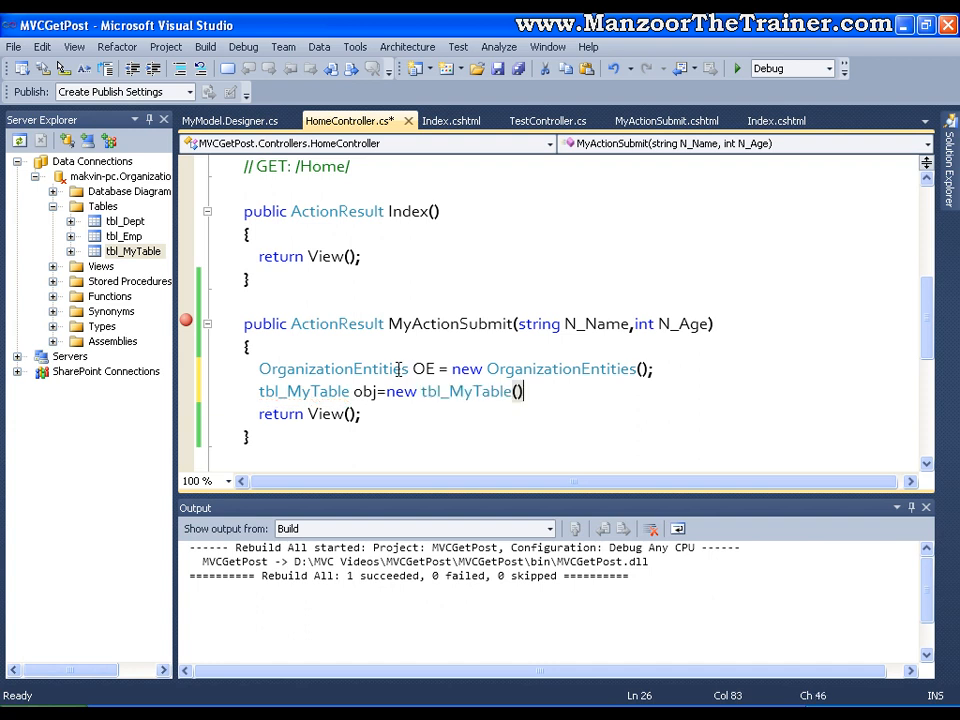
pyautogui.write(';')
pyautogui.press('Return')
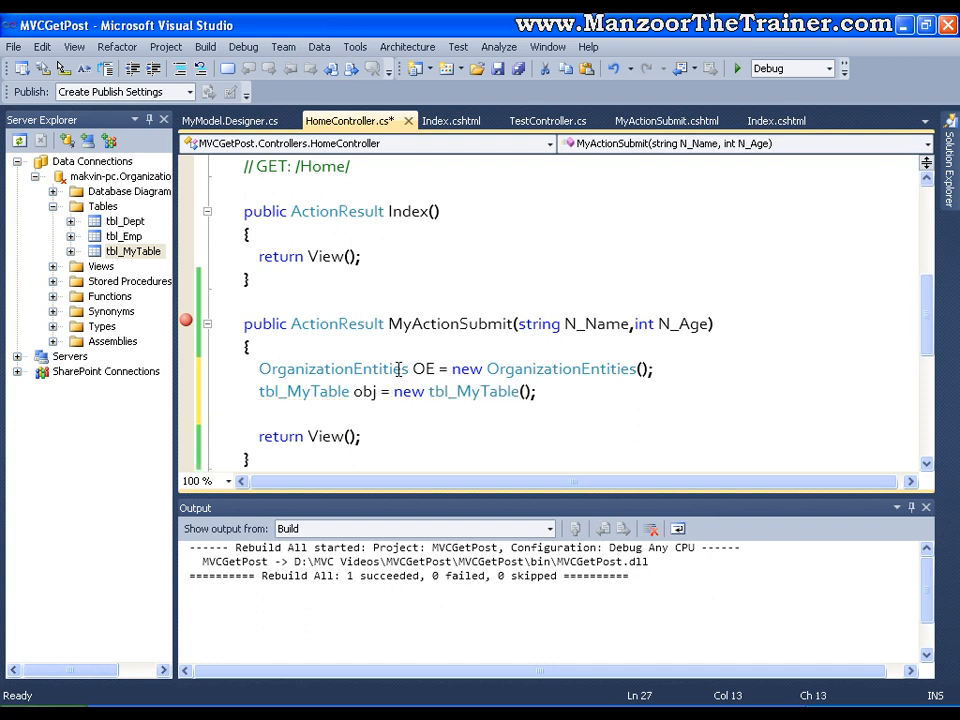
pyautogui.write('bj')
pyautogui.press('BackSpace')
pyautogui.press('BackSpace')
pyautogui.write('ob')
pyautogui.write('j.')
pyautogui.write('Name ')
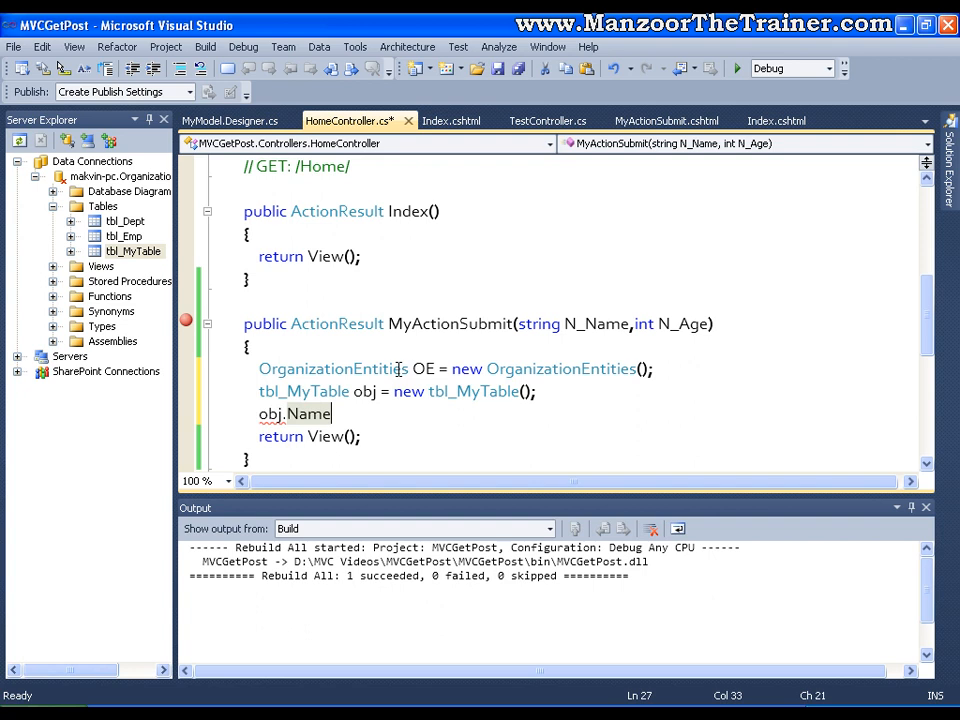
pyautogui.write('= N_Name')
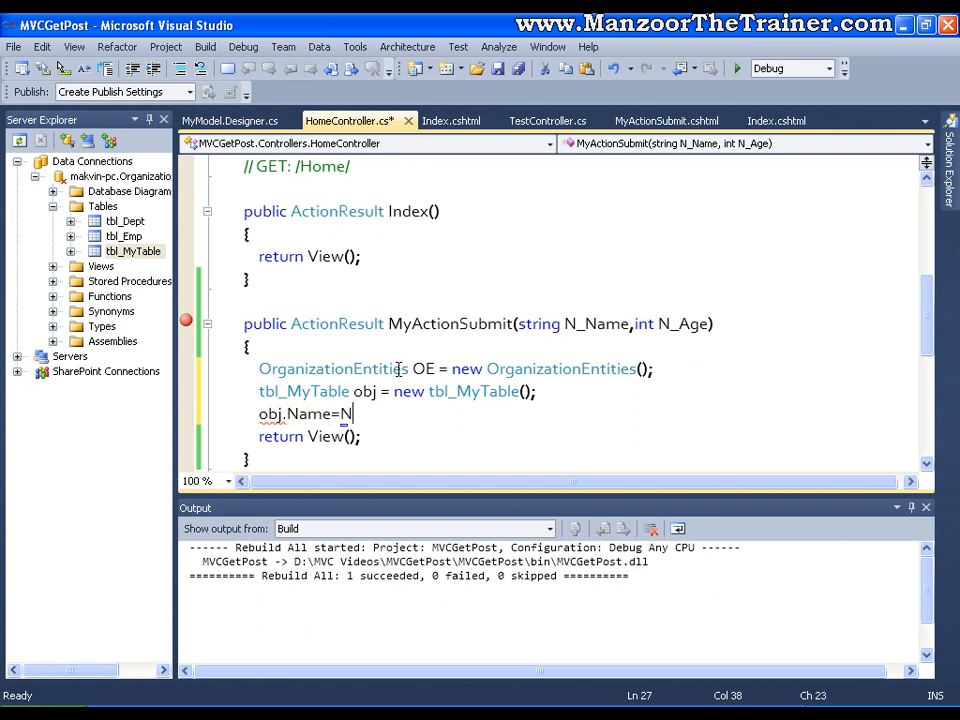
pyautogui.write(';')
pyautogui.press('Return')
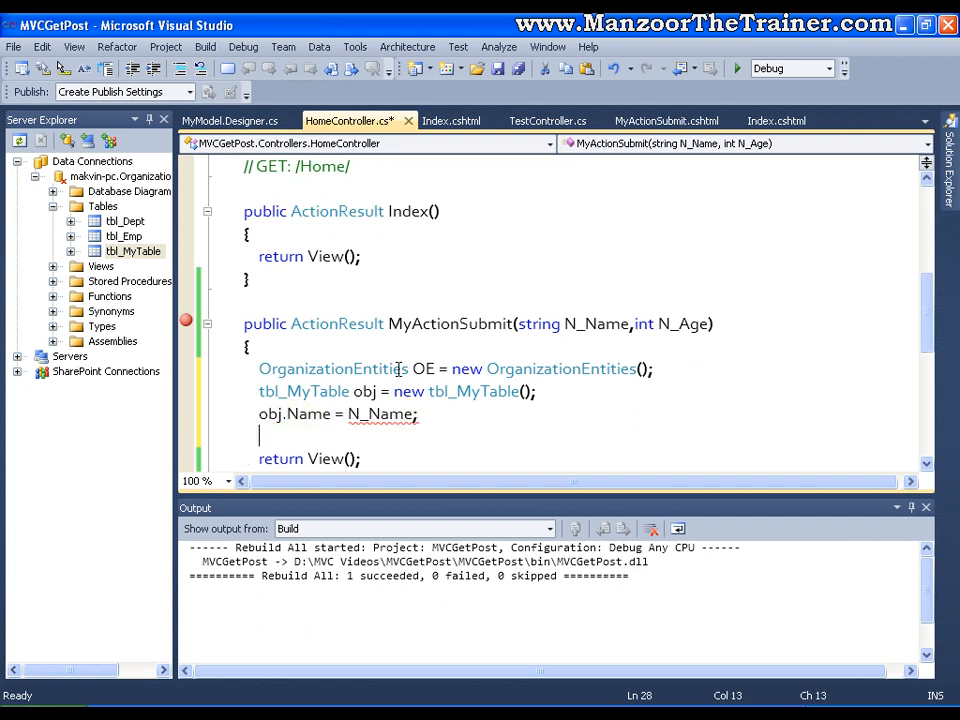
pyautogui.write('Ob')
pyautogui.write('j')
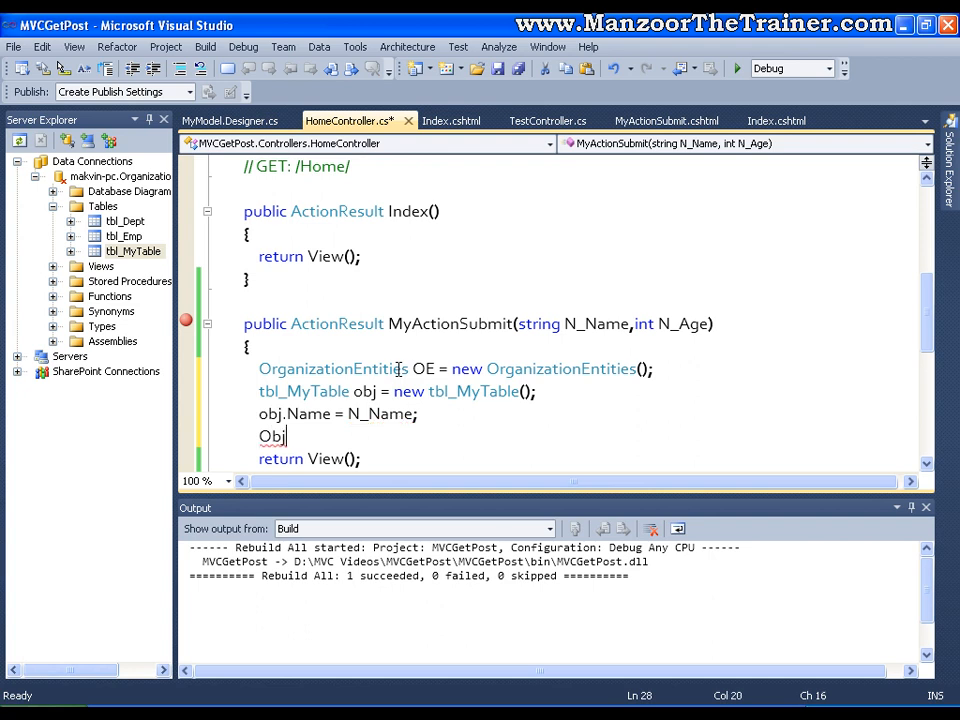
pyautogui.write('obj.A')
pyautogui.write('ge=')
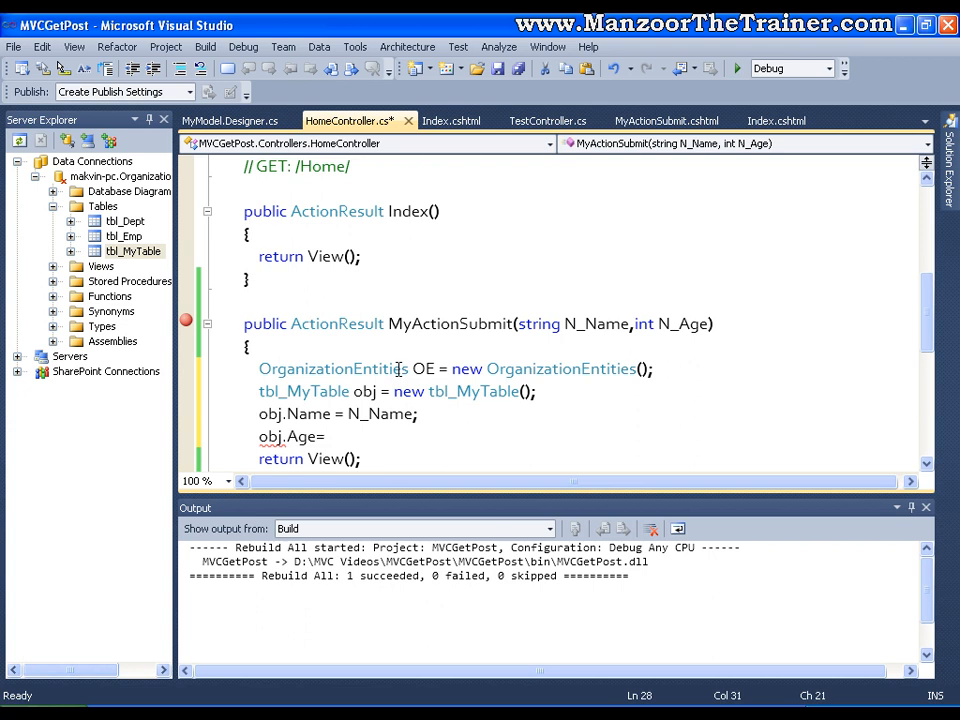
pyautogui.write('N_')
pyautogui.write('Age;')
# Add OE.AddTotbl_MyTable(obj); and OE.SaveChanges(); to MyActionSubmit and save the controller.
pyautogui.press('Return')
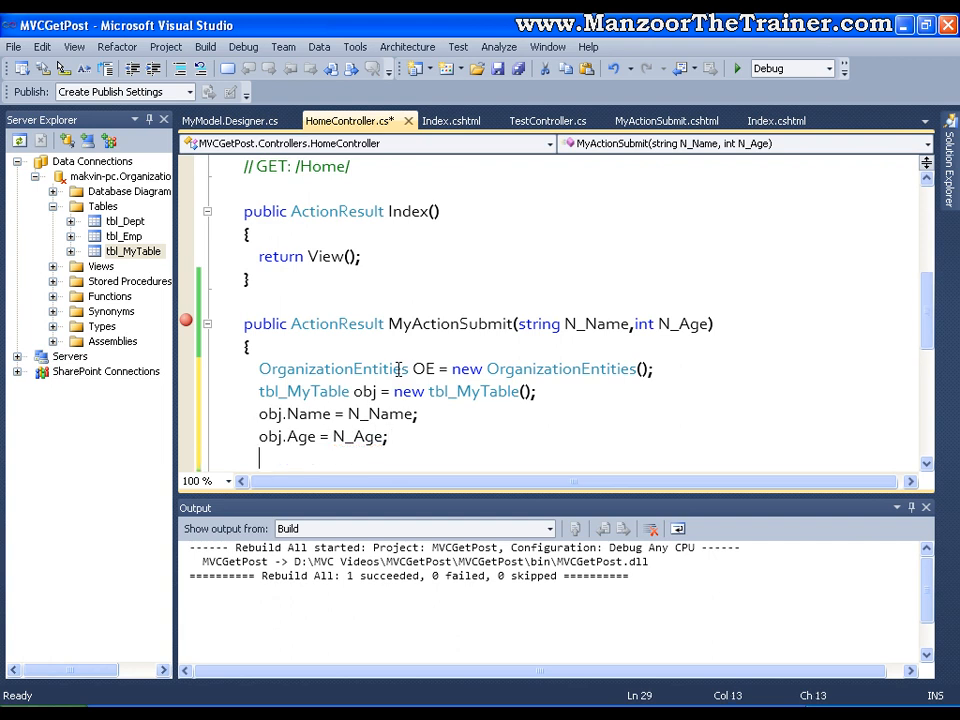
pyautogui.write('OE.')
pyautogui.write('AddTotbl_MyTable')
pyautogui.write('(')
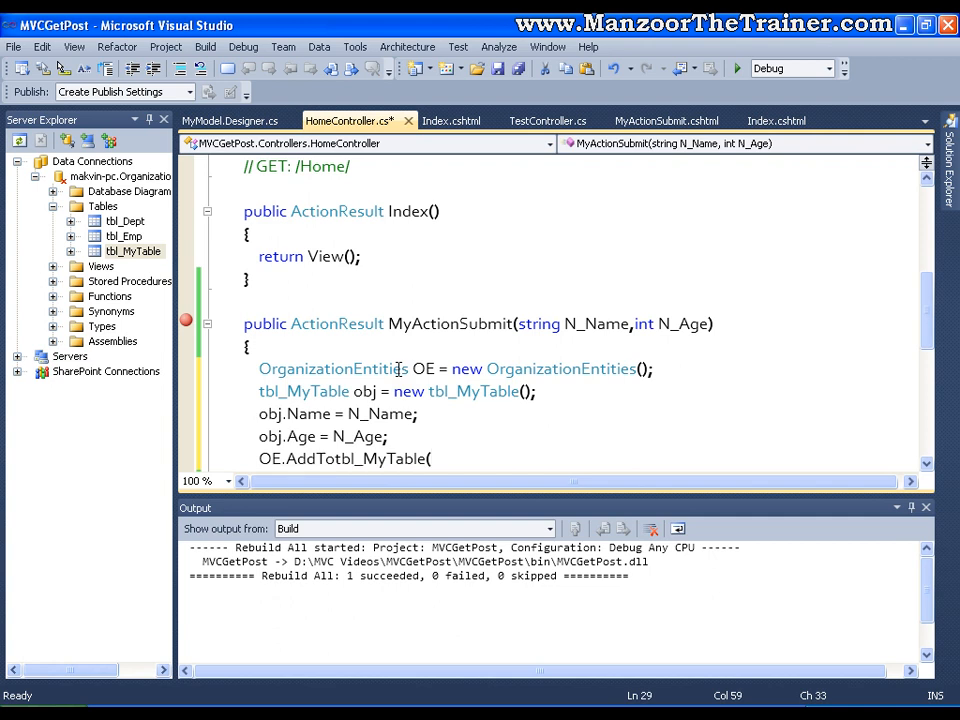
pyautogui.write('obj')
pyautogui.write(');')
pyautogui.press('Return')
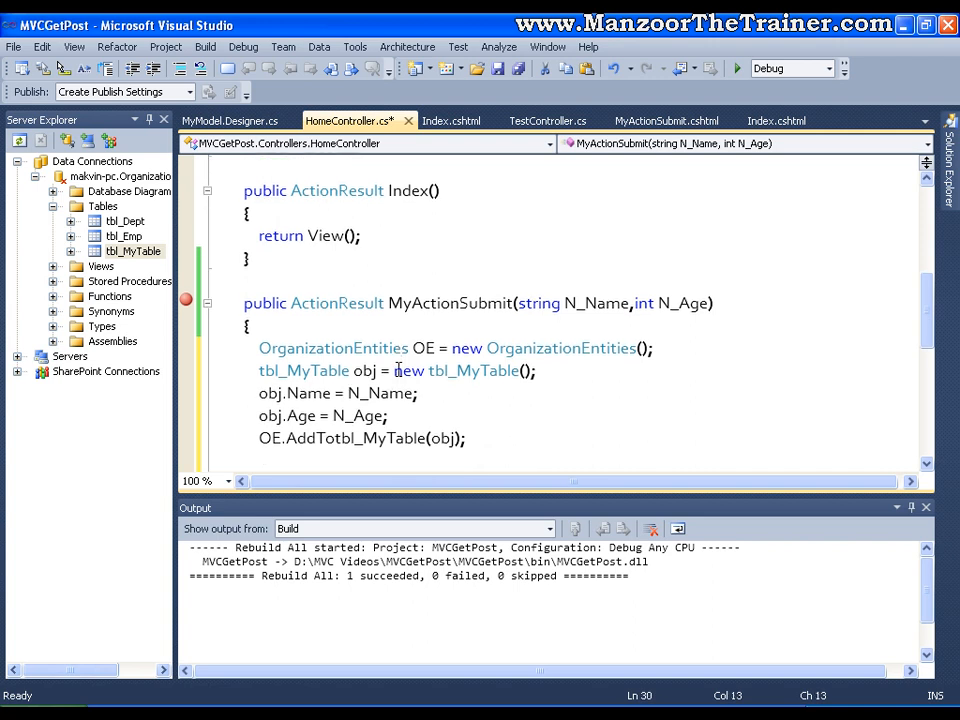
pyautogui.scroll(-1, 397, 370)
pyautogui.write('O')
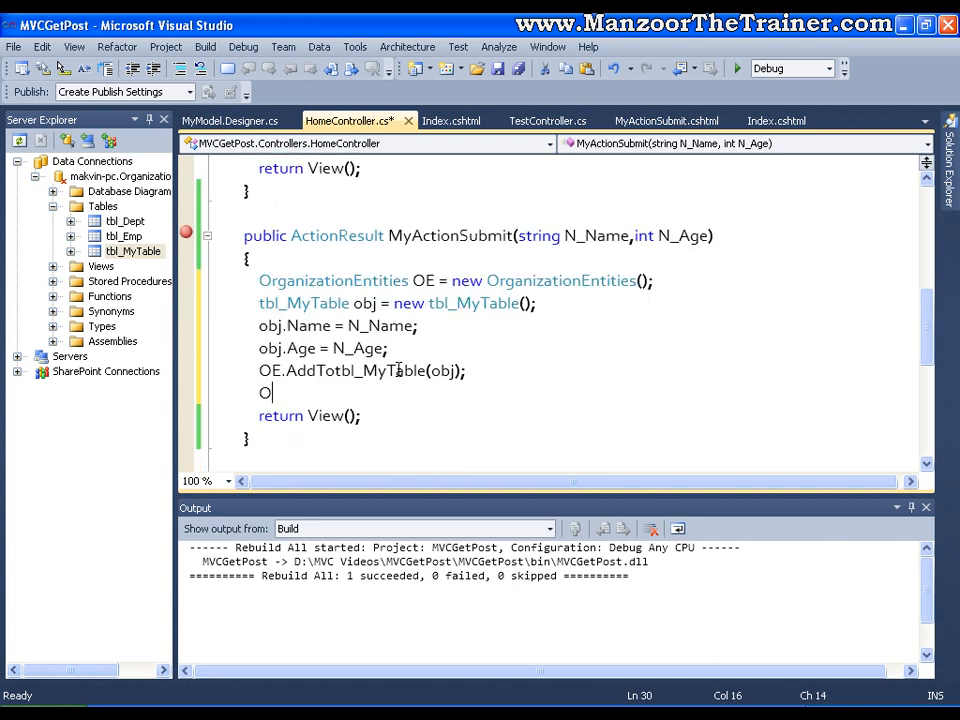
pyautogui.write('E.Sa')
pyautogui.press('Tab')
pyautogui.write('();')
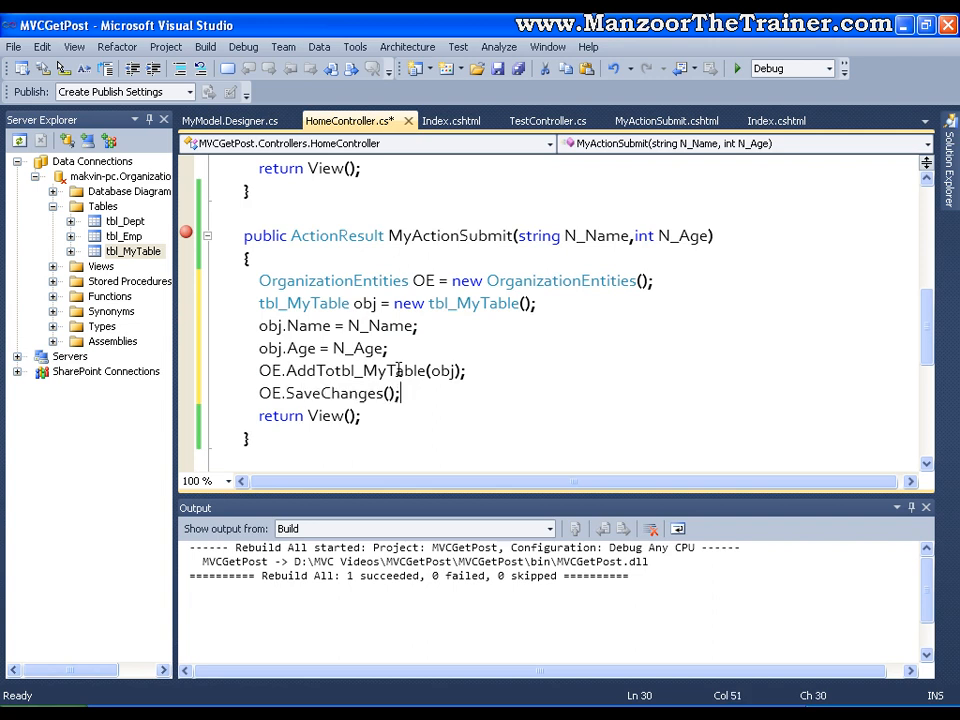
pyautogui.hotkey('ctrl', 's')
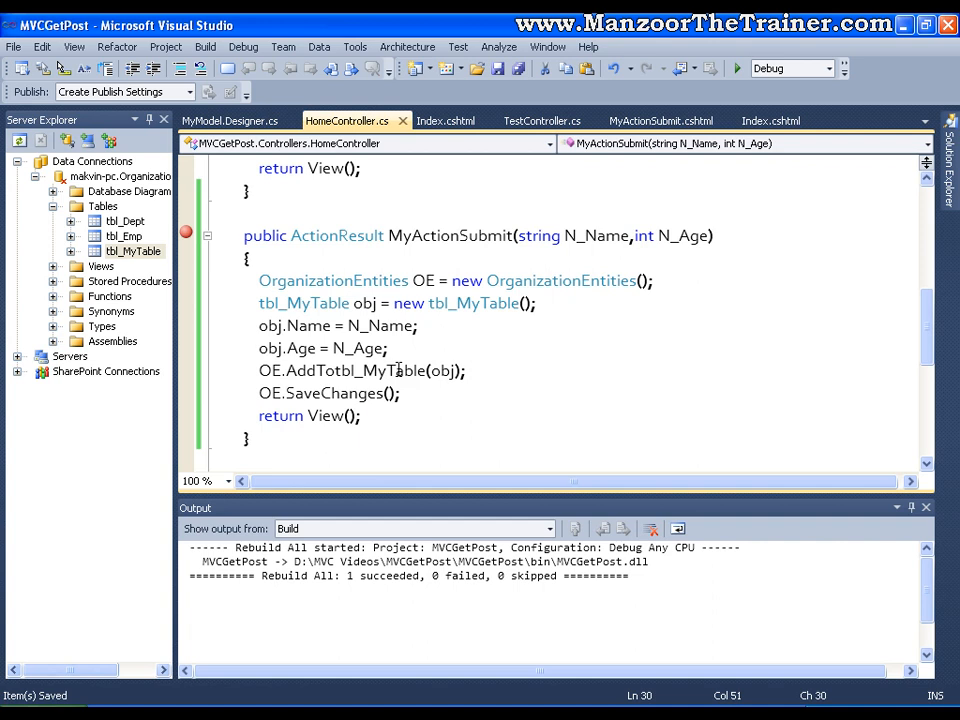
# Remove the MyActionSubmit breakpoint, run the app, submit Manzoor and 29, then return to Visual Studio.
pyautogui.click(185, 236)
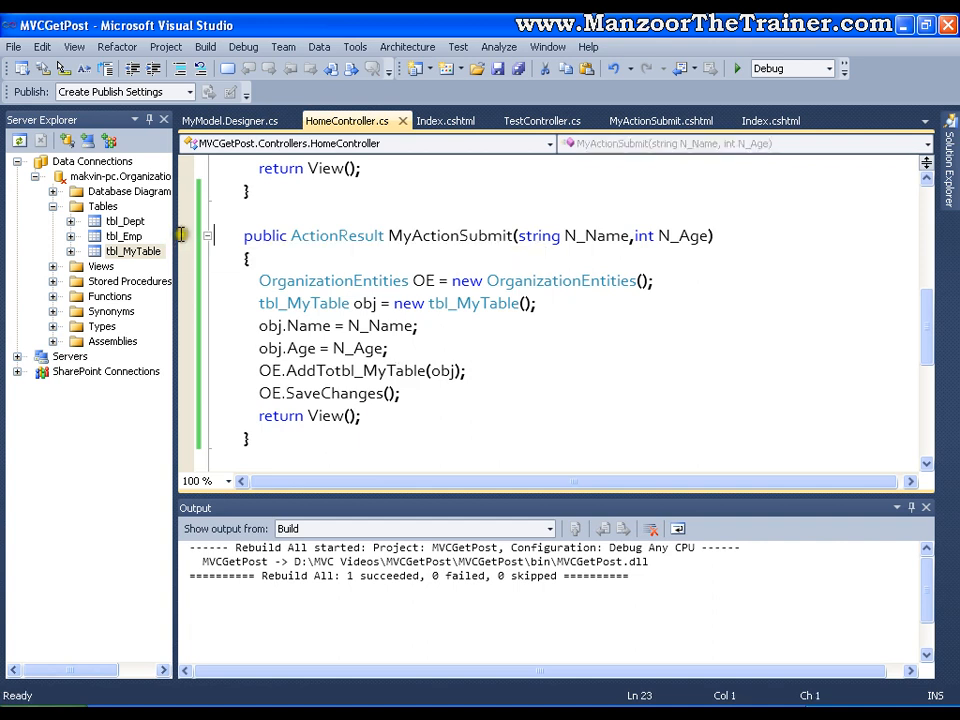
pyautogui.press('F5')
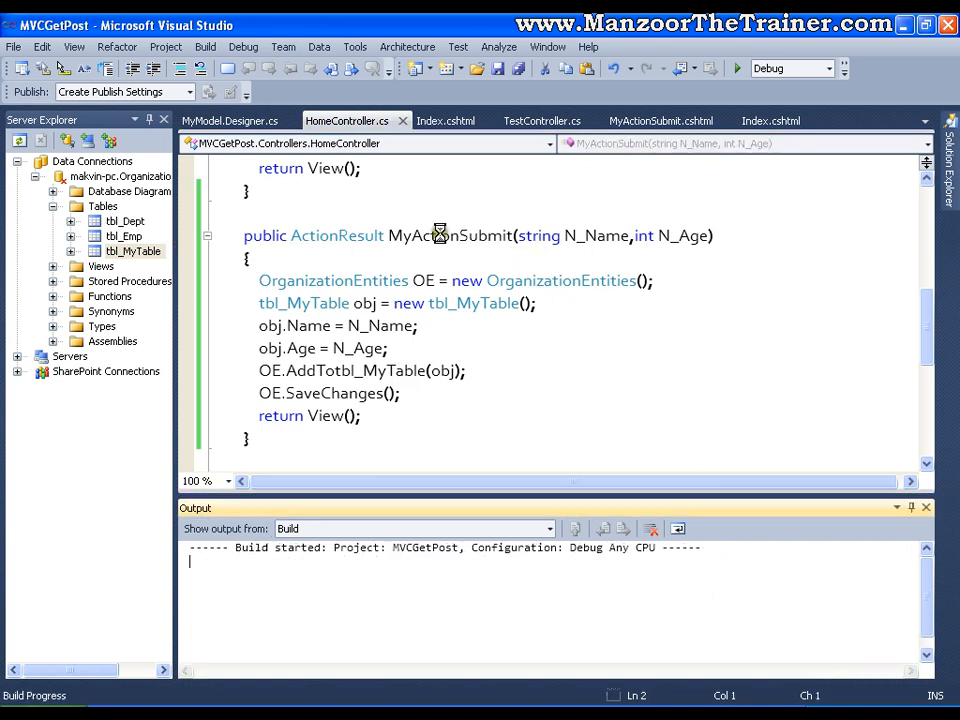
pyautogui.click(130, 110)
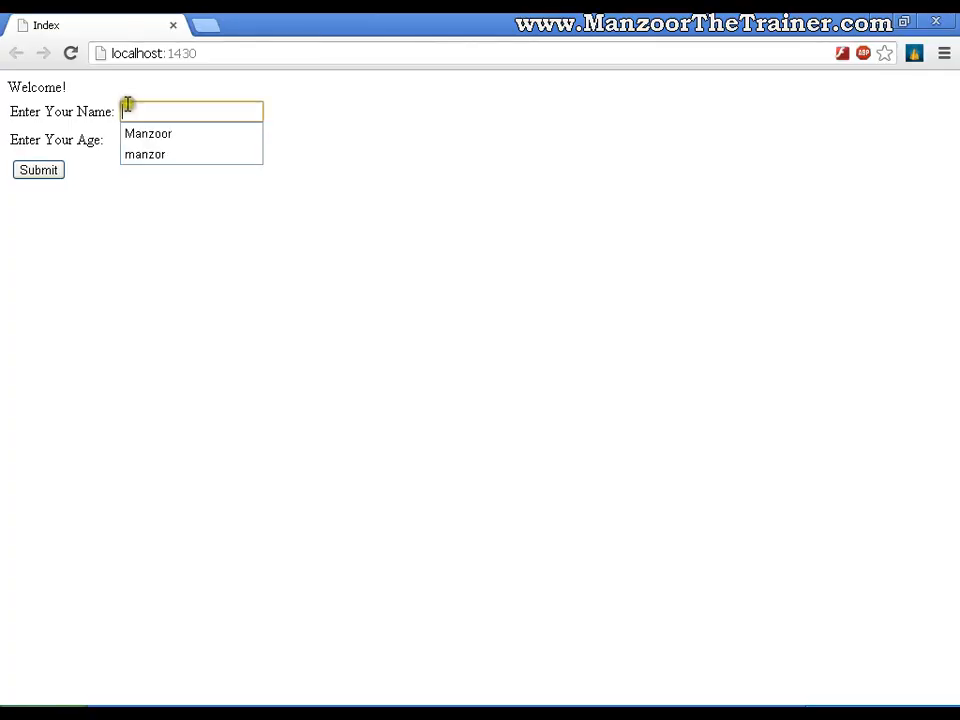
pyautogui.click(132, 112)
pyautogui.click(145, 133)
pyautogui.click(140, 137)
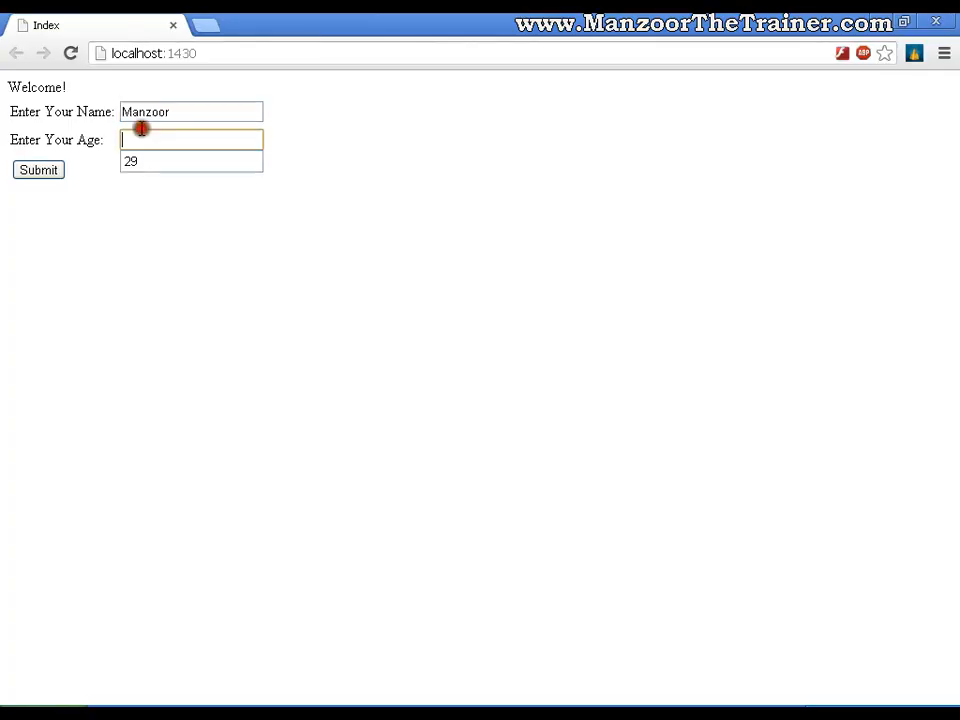
pyautogui.click(142, 161)
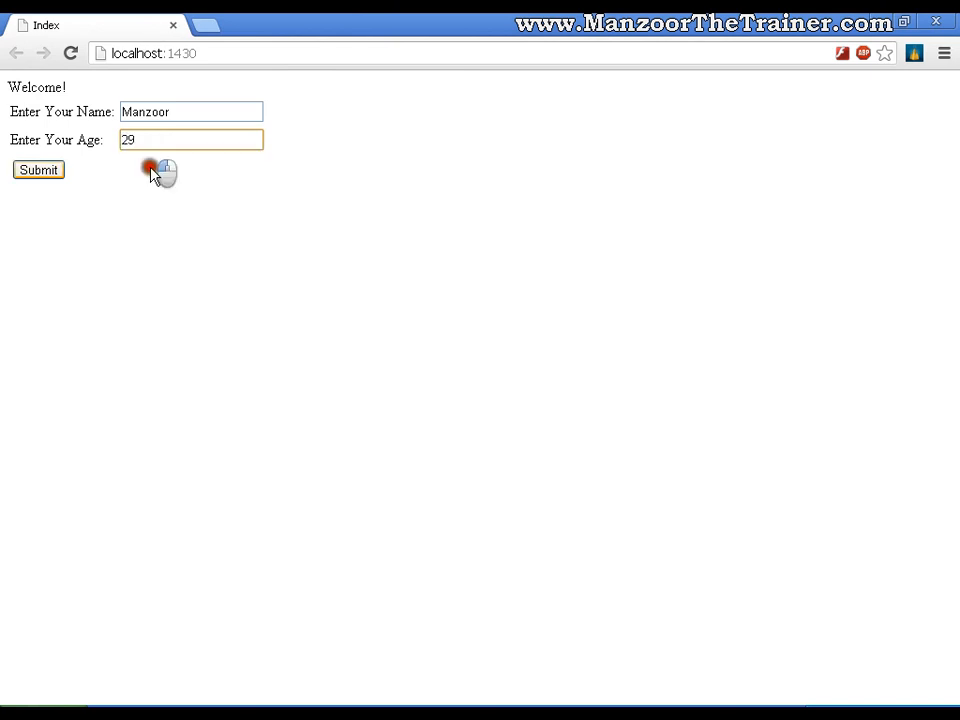
pyautogui.click(42, 170)
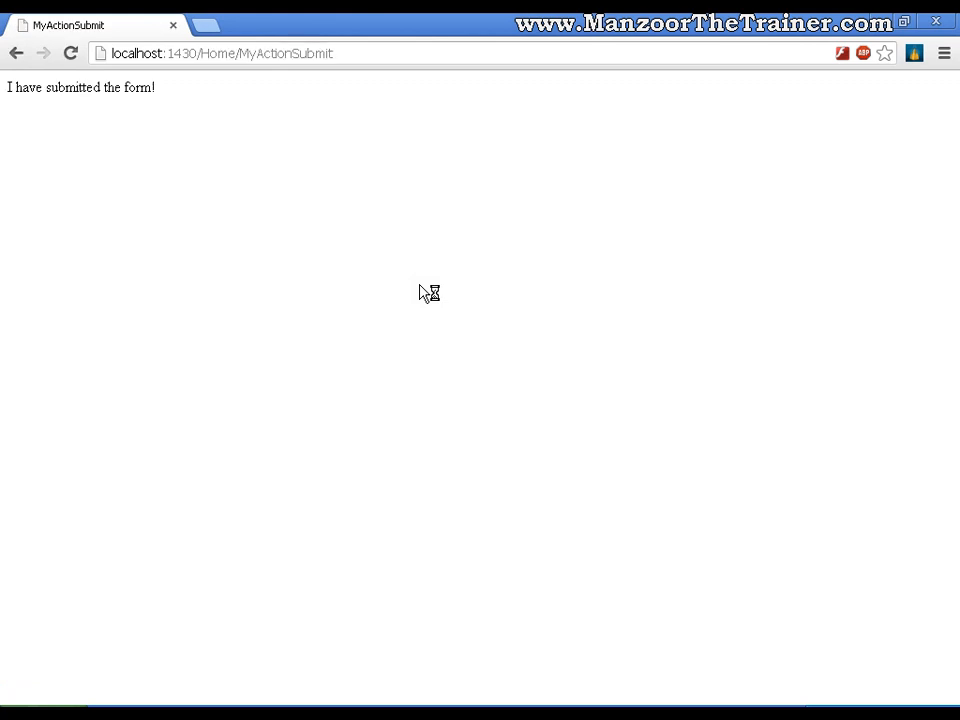
pyautogui.hotkey('alt', 'Tab')
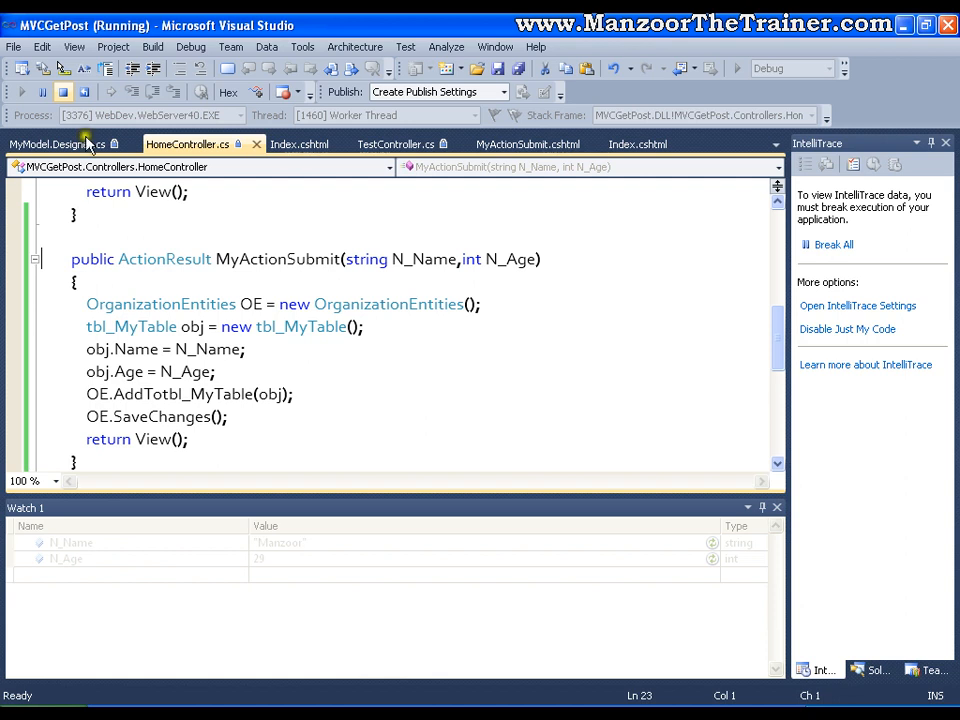
# Stop debugging and show the table data of tbl_MyTable from Server Explorer.
pyautogui.click(63, 92)
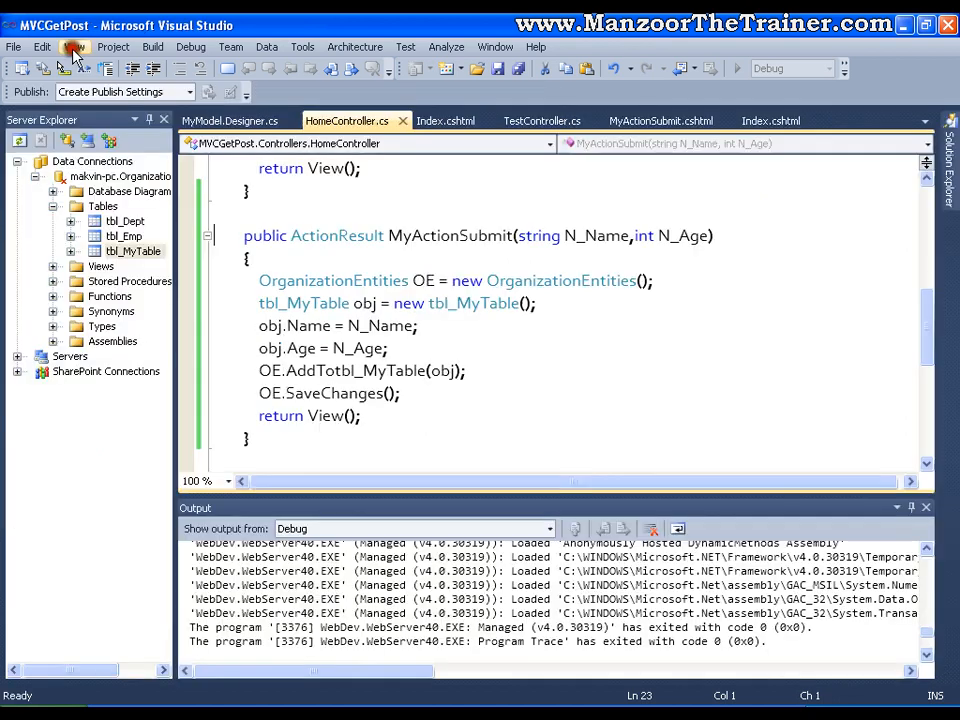
pyautogui.click(74, 47)
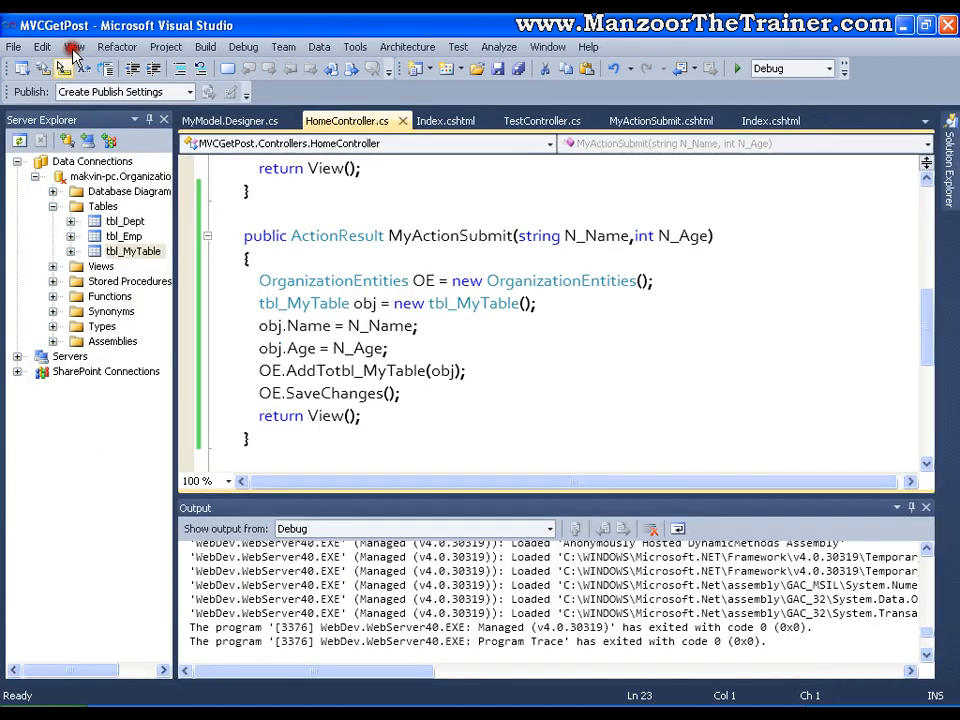
pyautogui.click(103, 206)
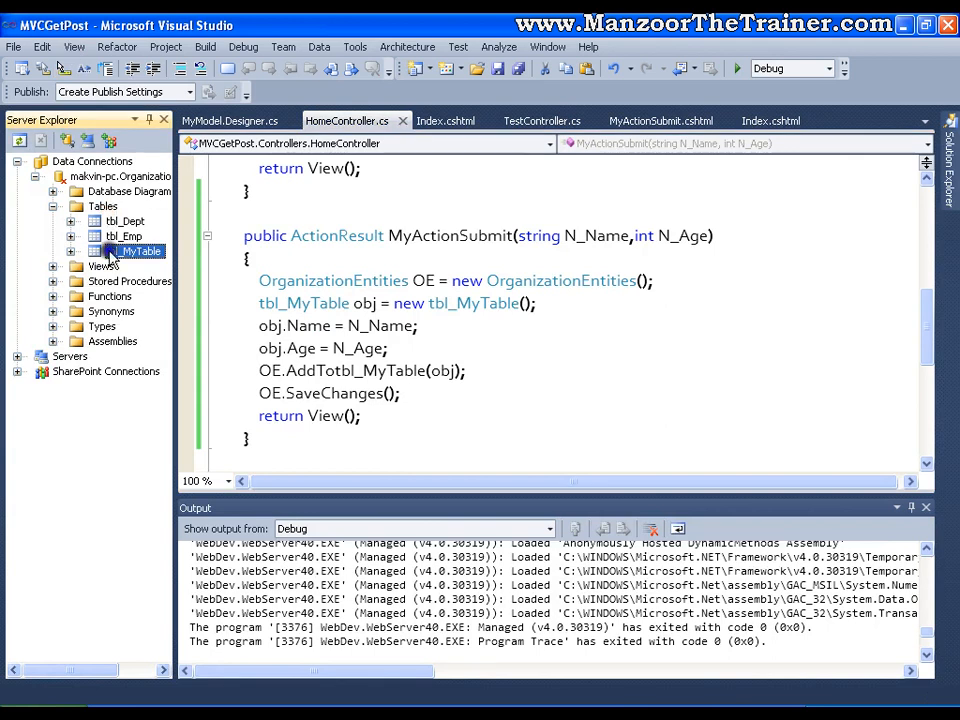
pyautogui.click(428, 282)
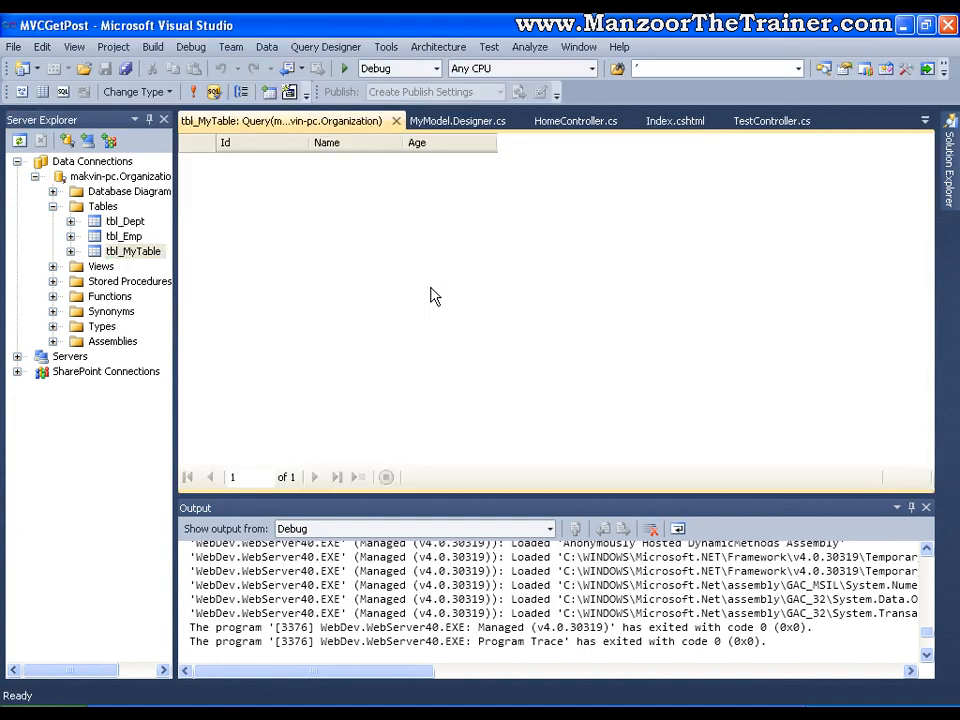
# Verify the saved row Id 1, Manzoor, 29, then close the query and return to HomeController.cs.
pyautogui.click(340, 163)
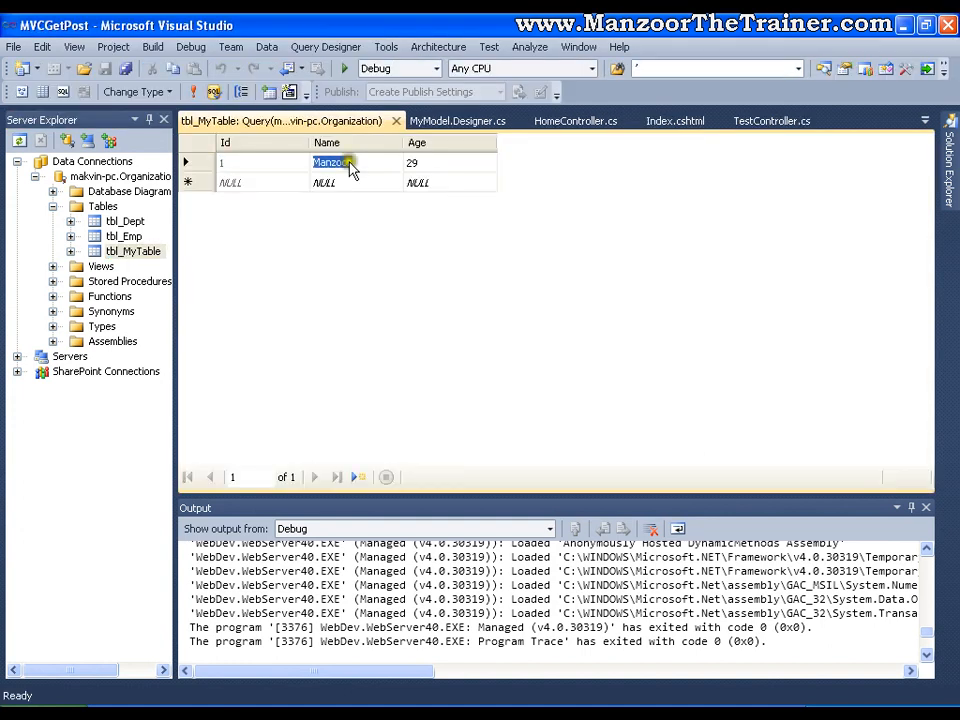
pyautogui.press('Tab')
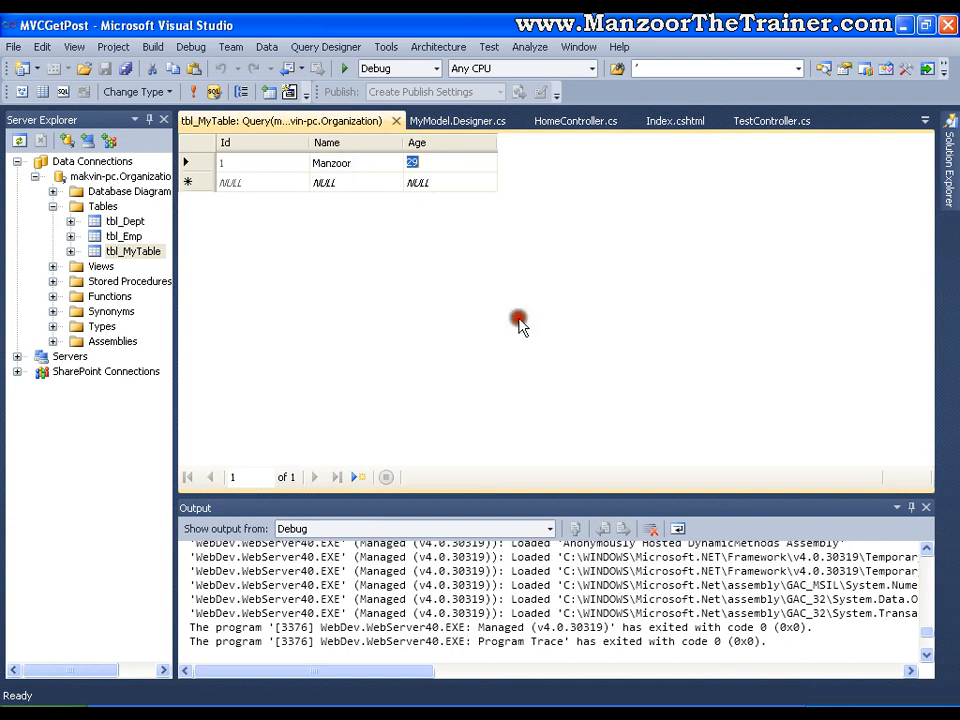
pyautogui.click(519, 320)
pyautogui.click(443, 280)
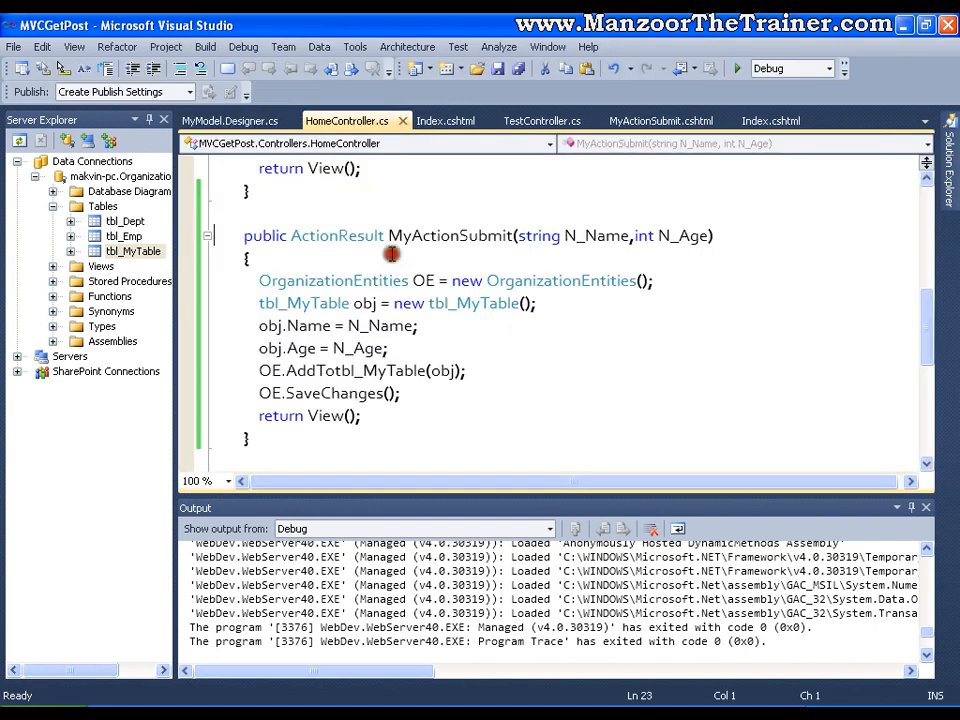
pyautogui.scroll(2, 390, 254)
pyautogui.scroll(3, 582, 357)
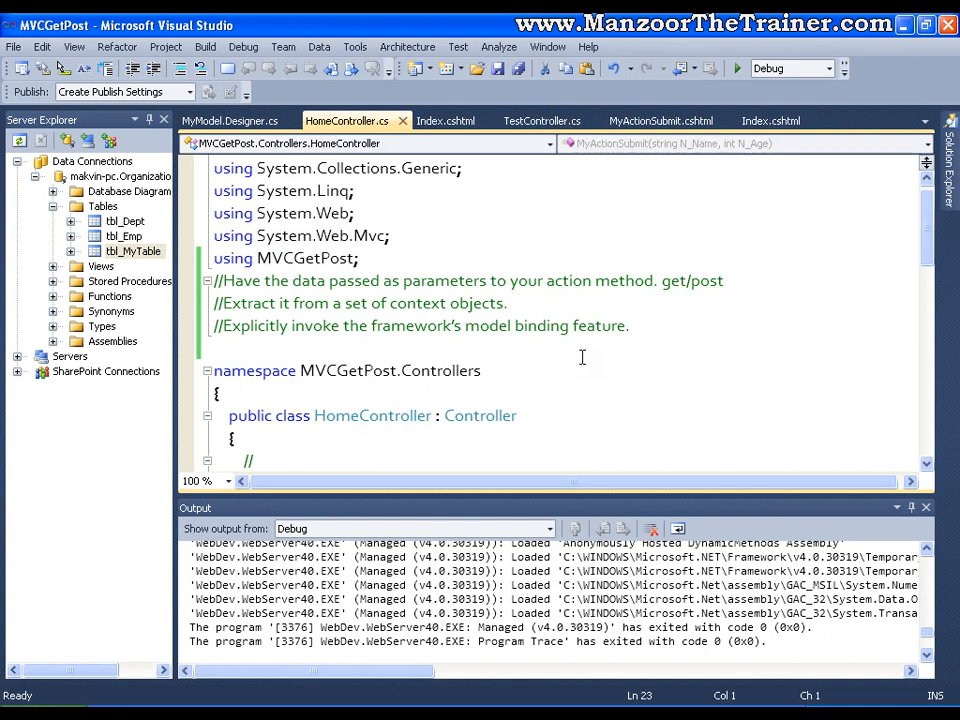
pyautogui.doubleClick(405, 305)
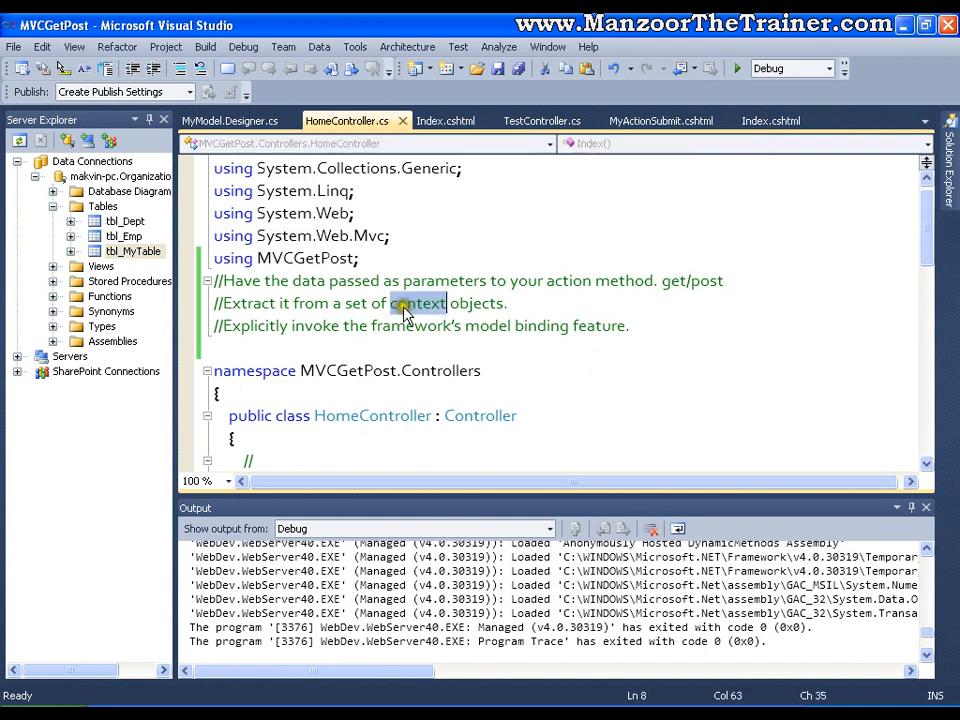
pyautogui.click(531, 305)
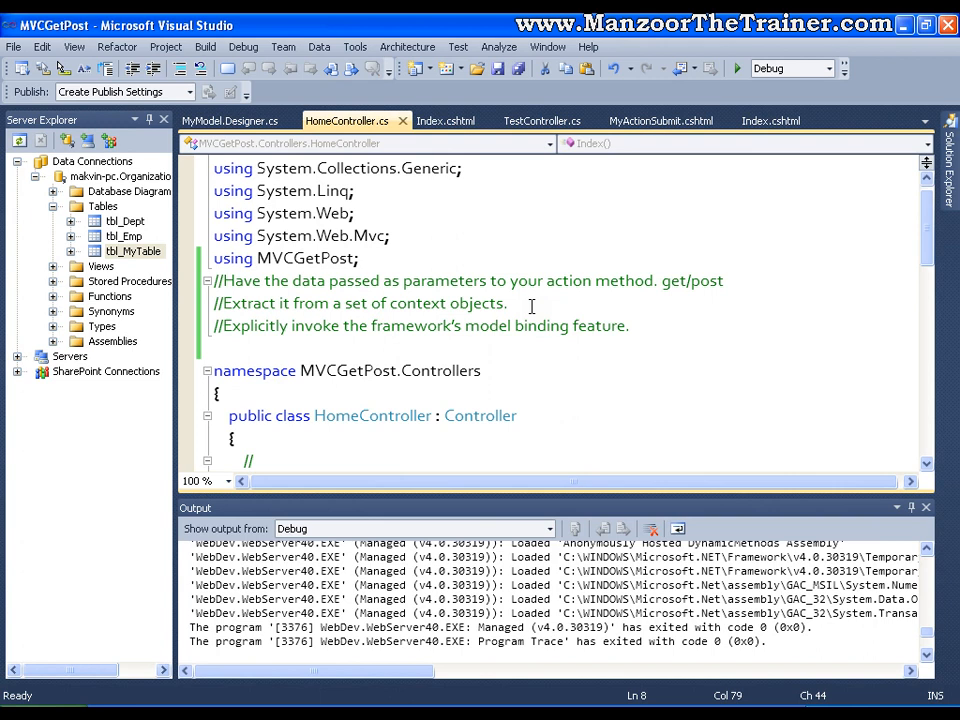